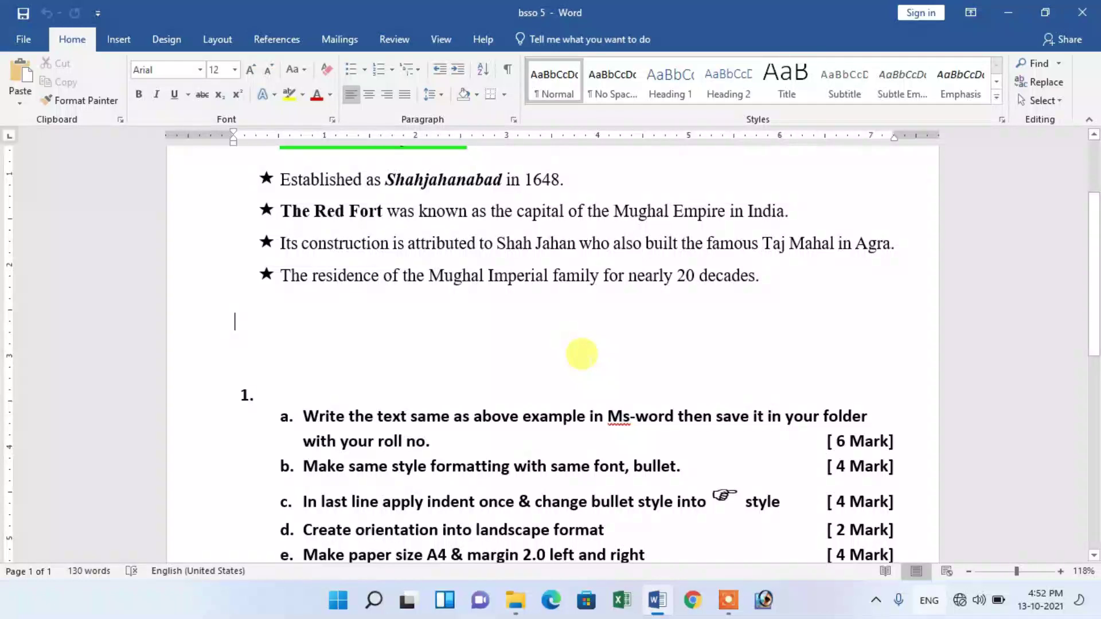
Read through the Red Fort sample text and the task list below it in the bsso 5 document.
scroll(571, 298, "up", 2)
scroll(570, 344, "down", 5)
scroll(571, 335, "down", 1)
scroll(567, 335, "up", 4)
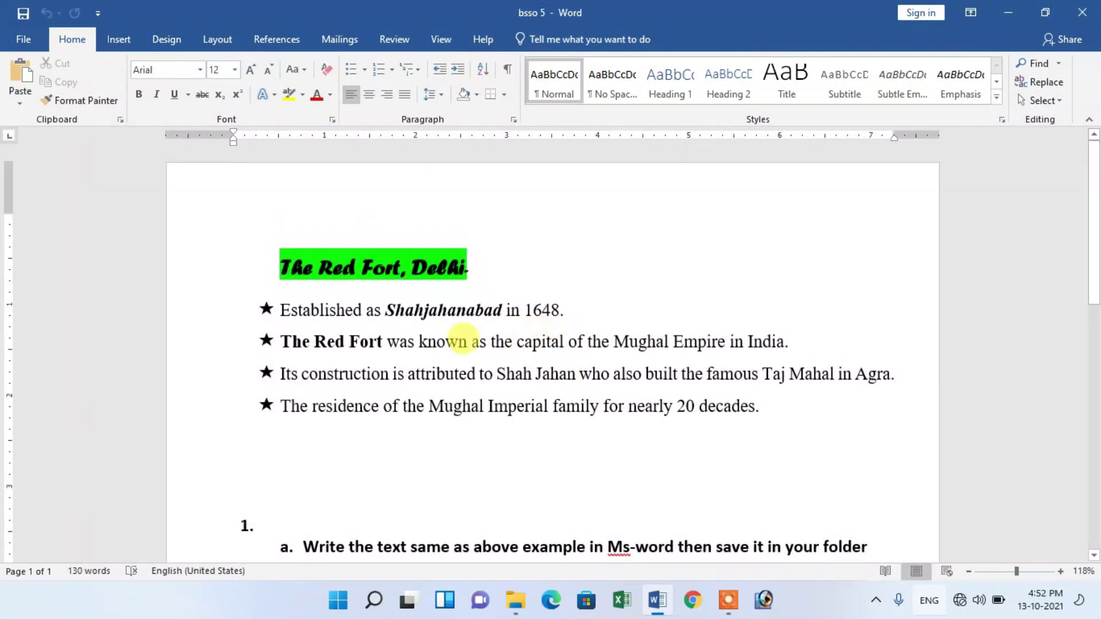
scroll(409, 343, "down", 1)
left_click_drag(263, 216, 744, 359)
left_click(491, 418)
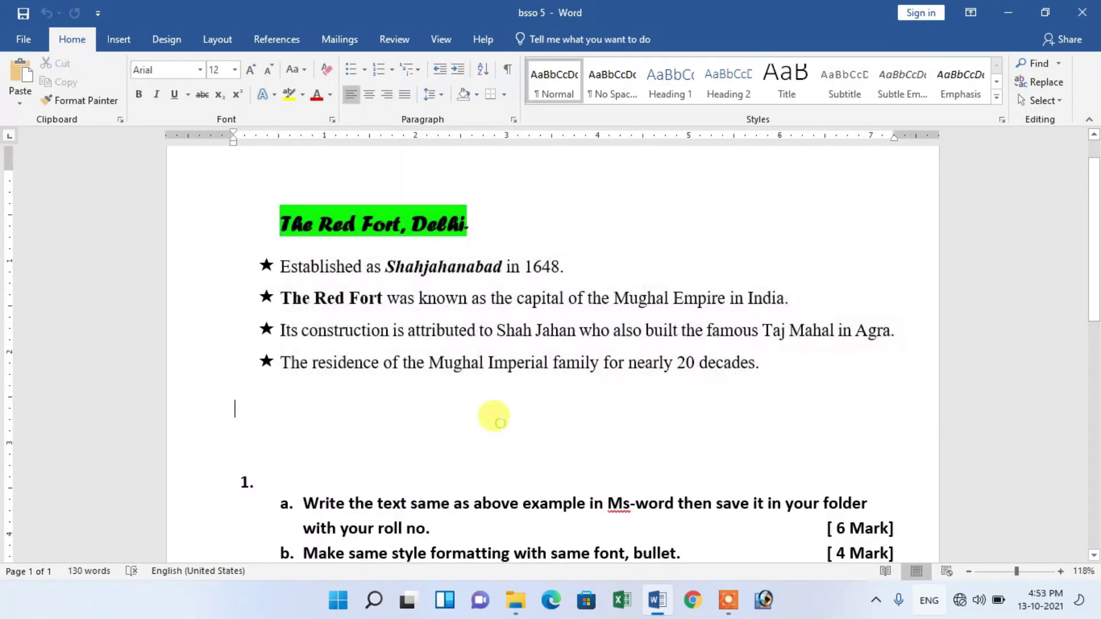
scroll(401, 344, "down", 4)
left_click_drag(285, 240, 268, 324)
left_click(623, 384)
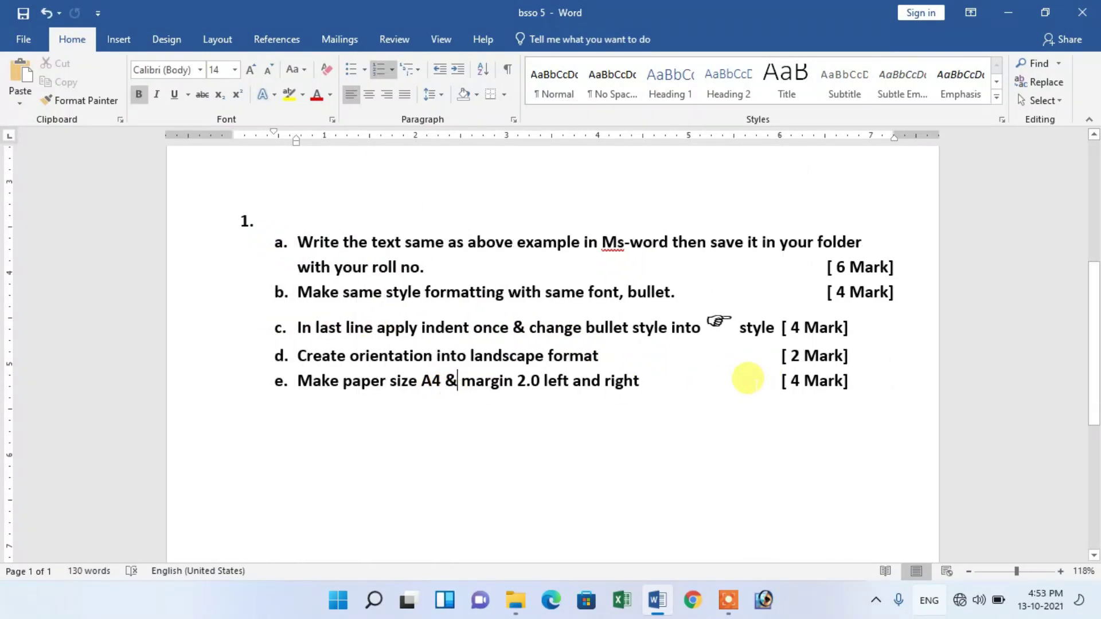
key("ctrl+z")
Compare the heading and star-bulleted lines of the sample with the requirements in tasks a to e.
scroll(536, 363, "up", 4)
scroll(524, 339, "down", 3)
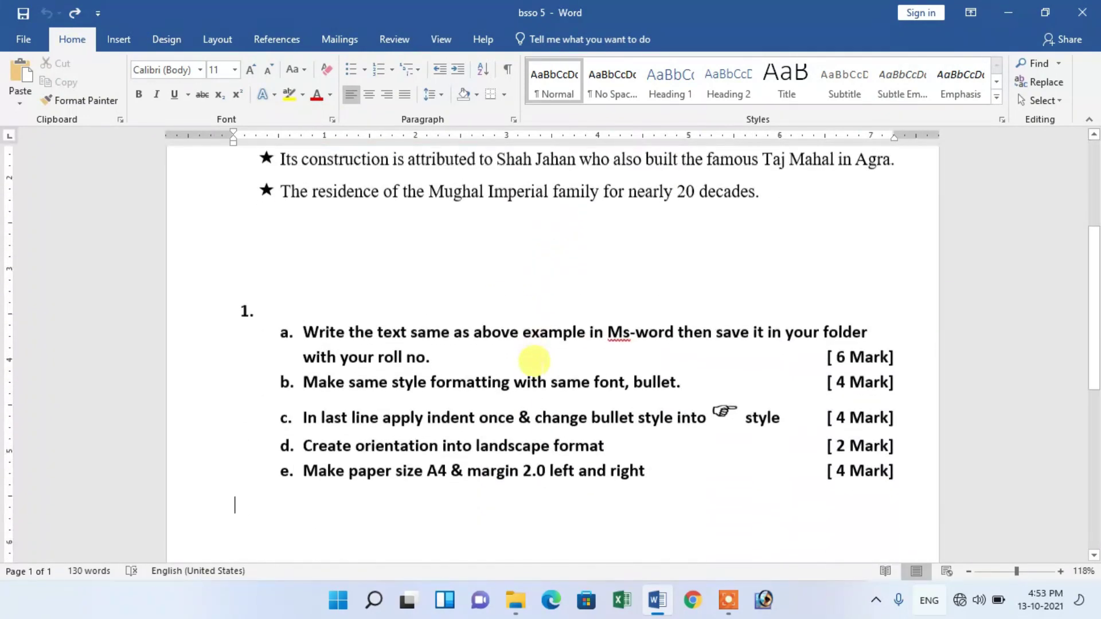
scroll(516, 358, "up", 3)
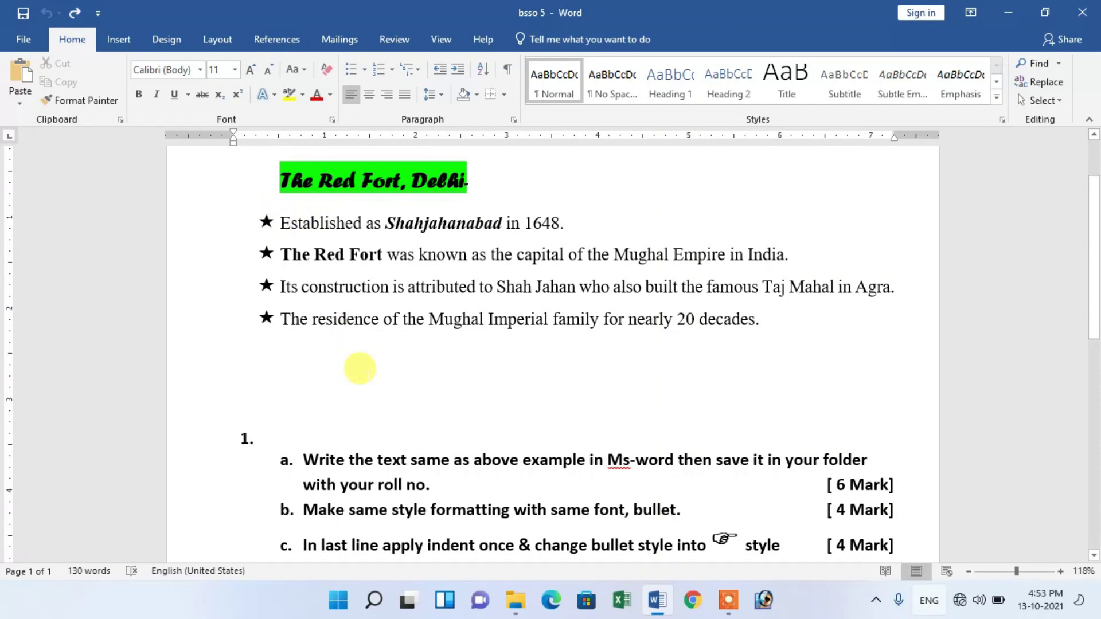
scroll(361, 369, "down", 3)
left_click_drag(298, 324, 664, 467)
left_click(742, 501)
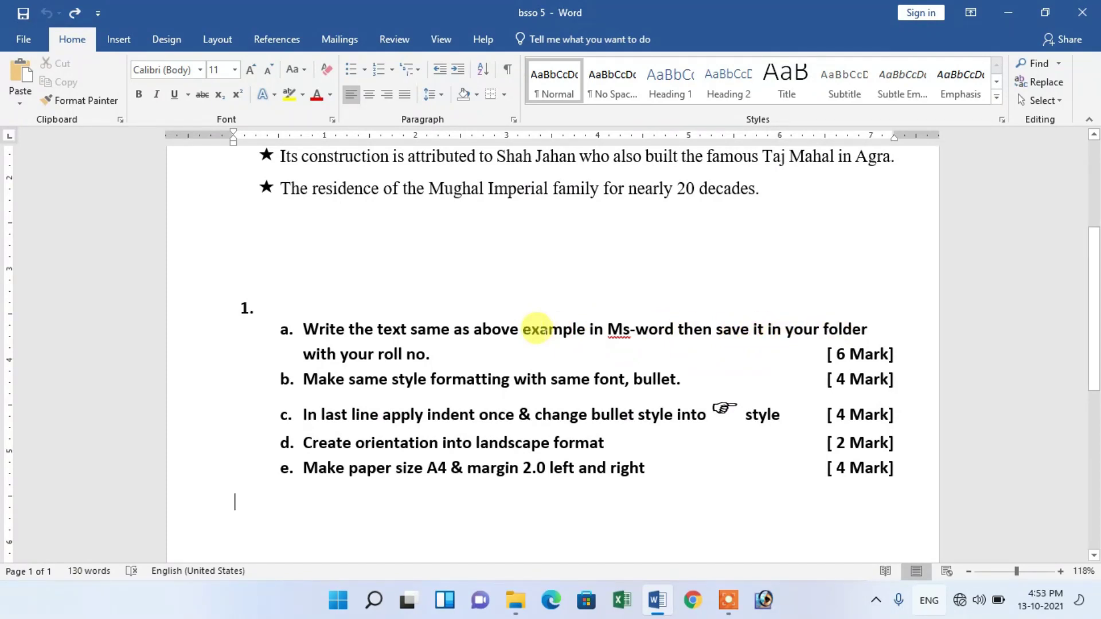
scroll(491, 355, "up", 3)
scroll(769, 281, "up", 3)
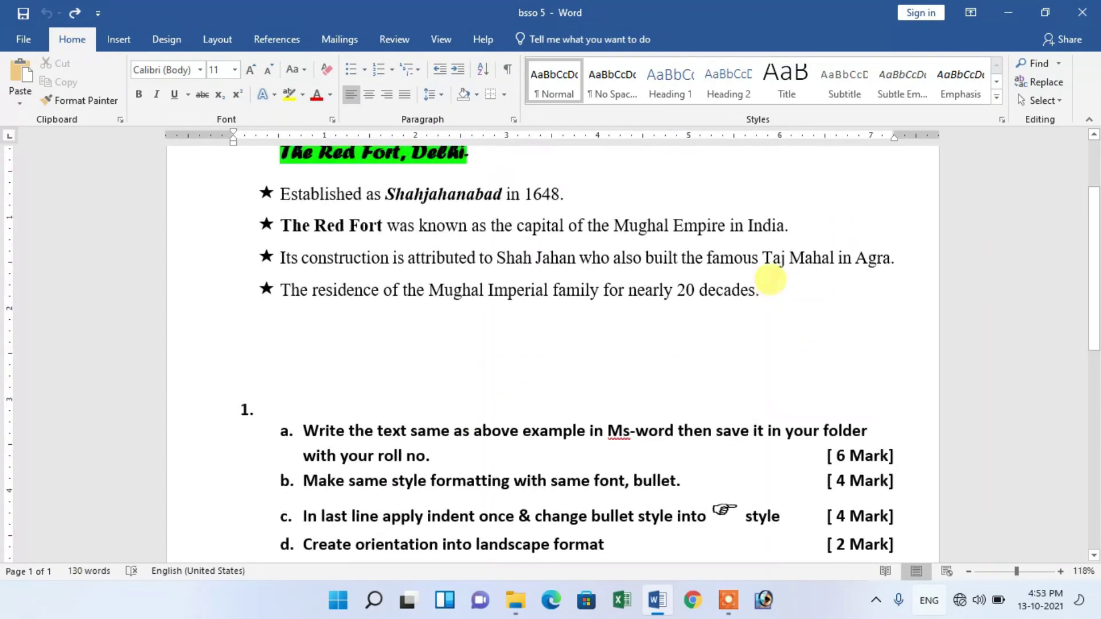
left_click(783, 360)
left_click_drag(783, 360, 252, 212)
scroll(392, 382, "down", 4)
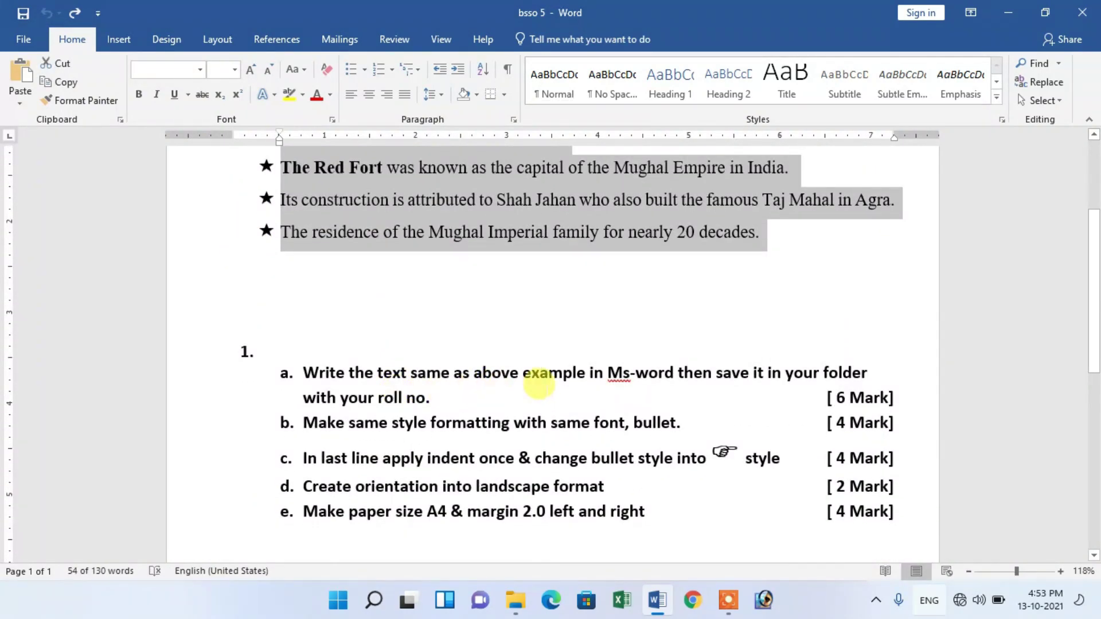
left_click(734, 392)
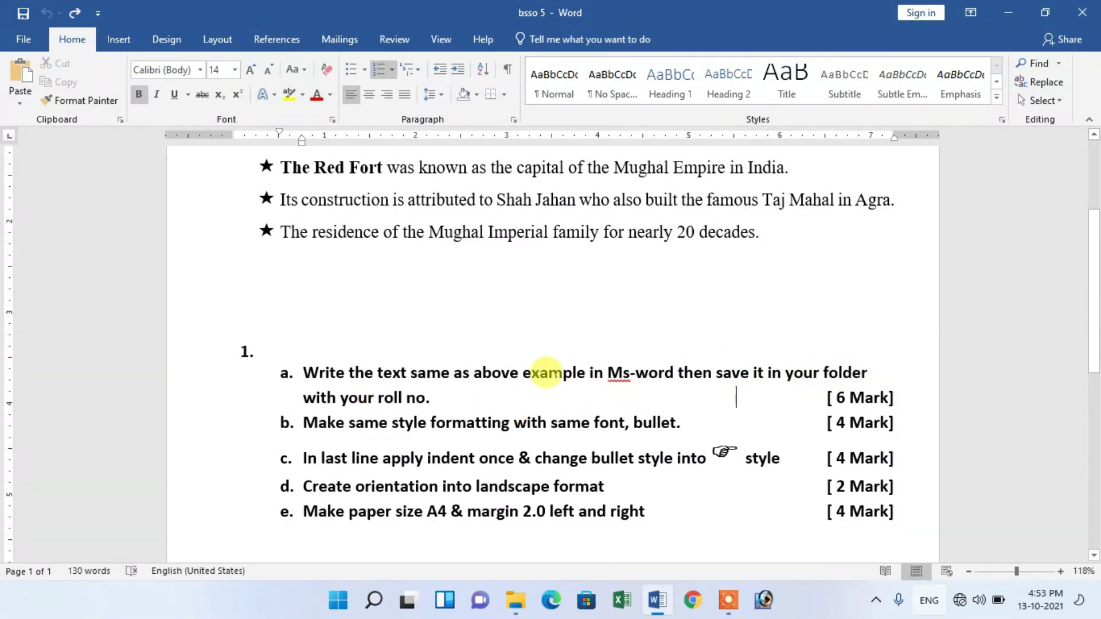
Open the TIO123 folder on the desktop, delete all the TIO files in it and close the folder.
left_click(1008, 12)
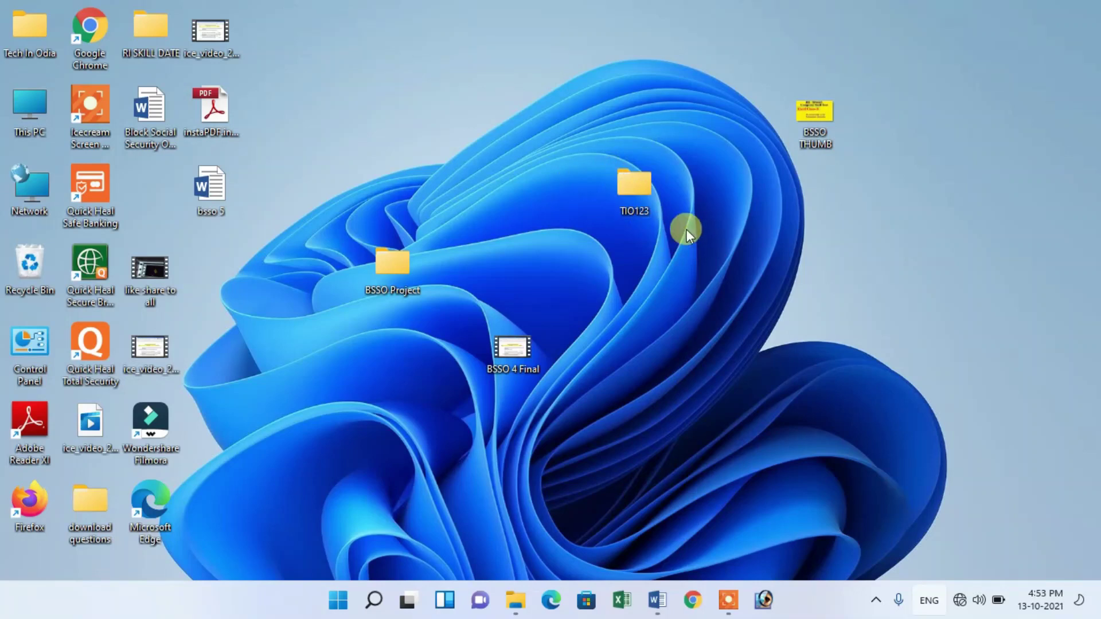
double_click(645, 188)
double_click(148, 129)
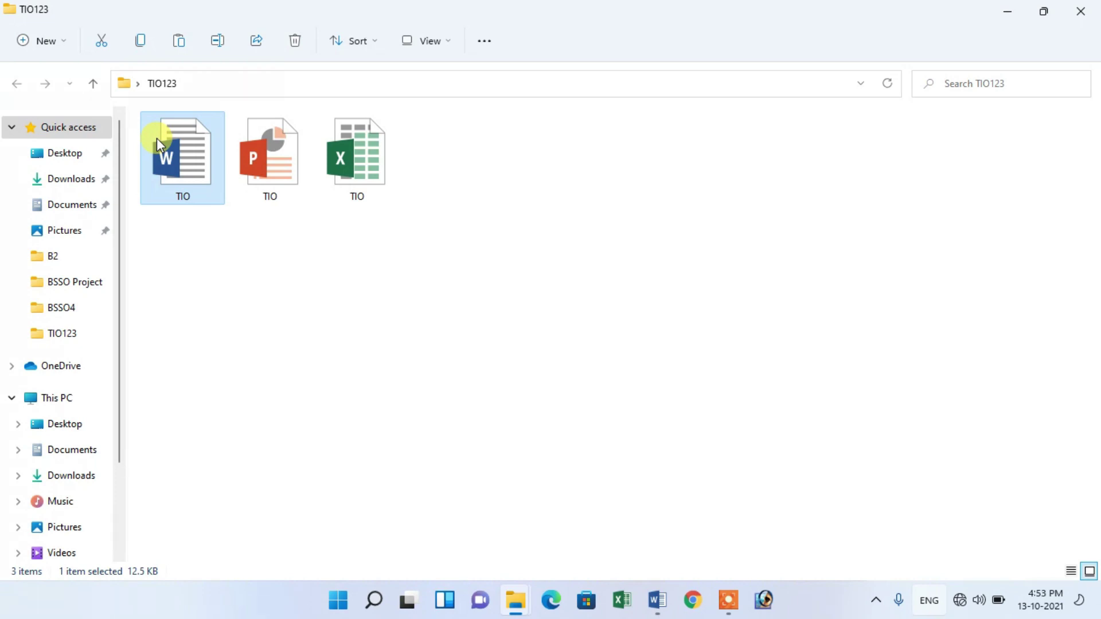
left_click(343, 288)
key("ctrl+a")
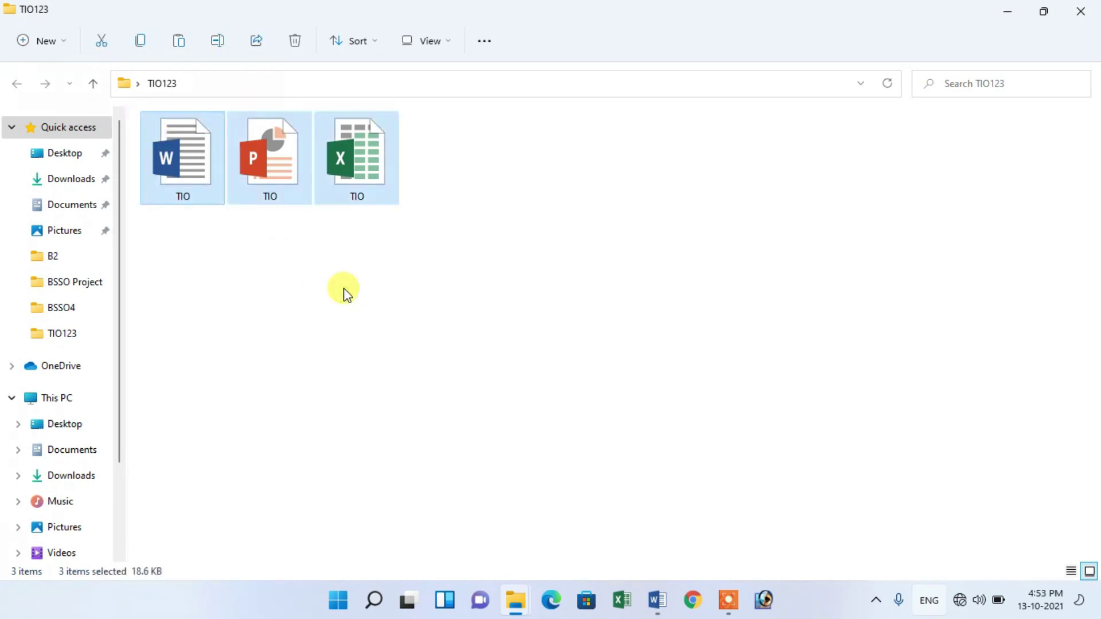
key("Delete")
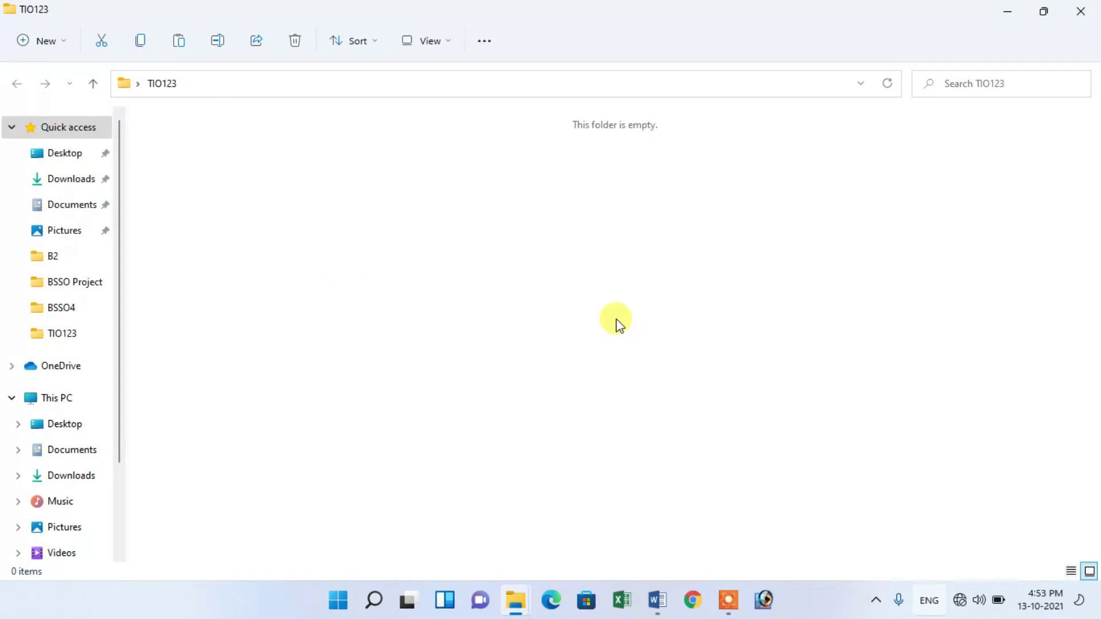
left_click(1097, 7)
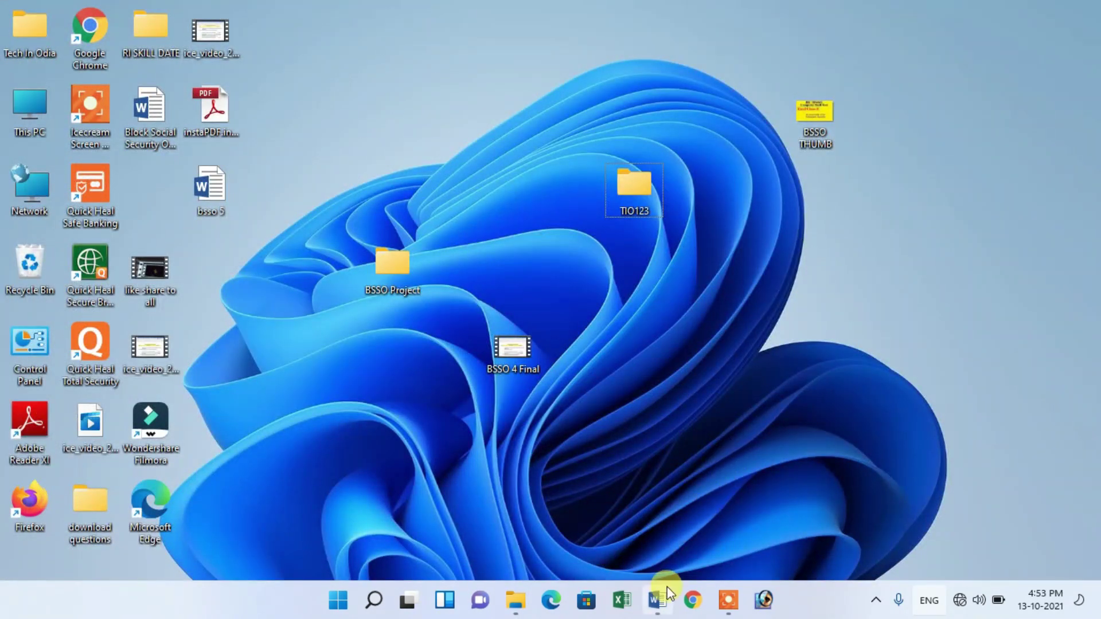
Switch back to Word, create a blank document and enter "The red Fort, Delhi" as its first line, followed by a new line.
left_click(657, 600)
scroll(479, 263, "up", 3)
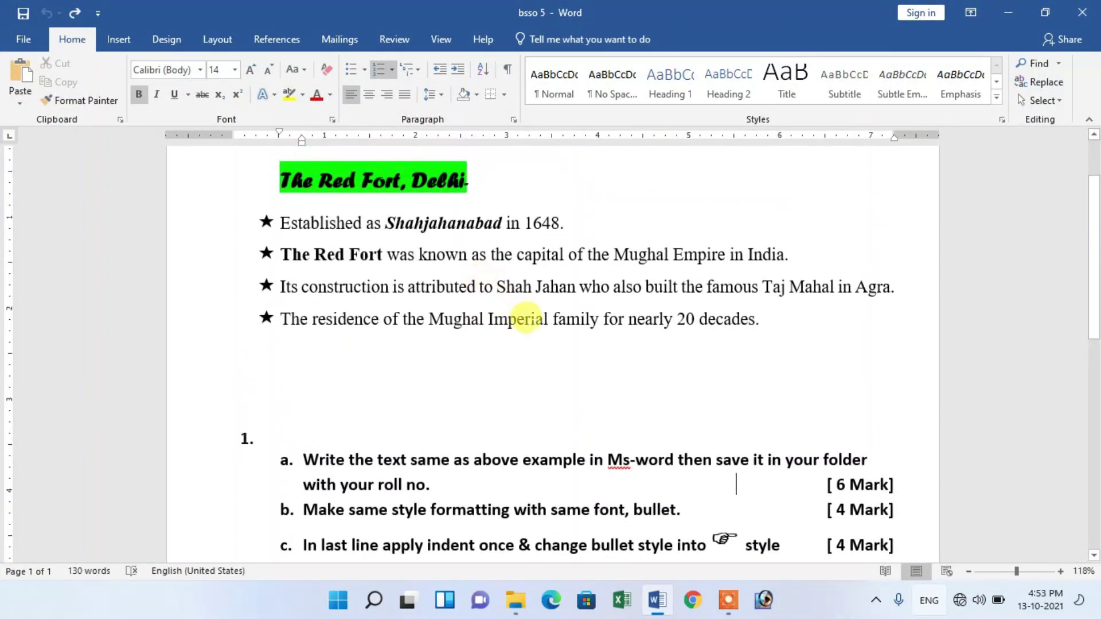
left_click(438, 480)
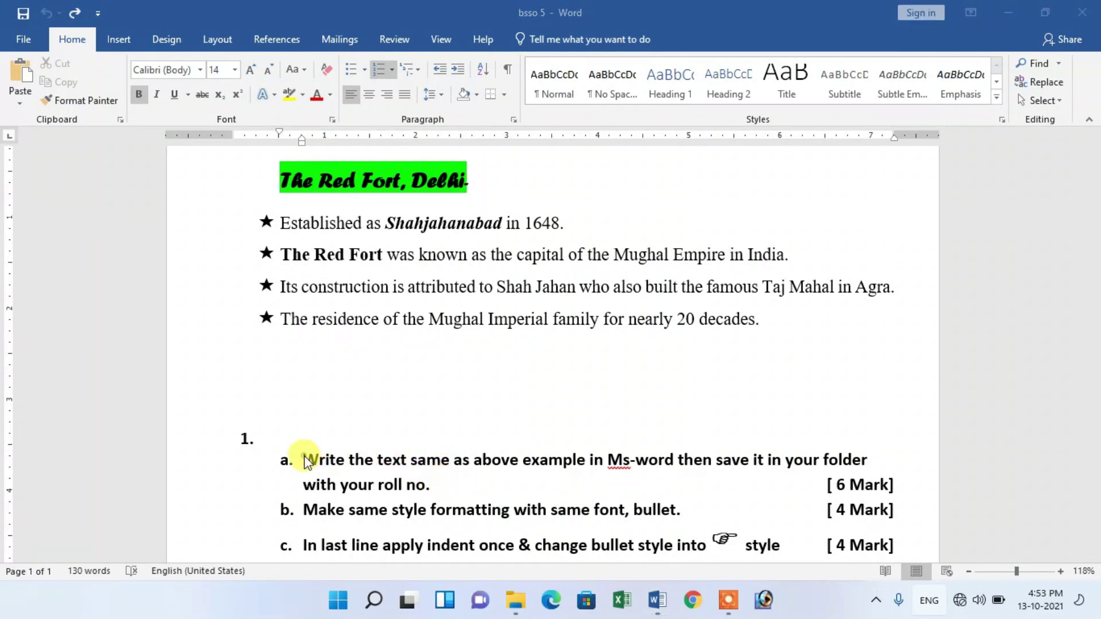
left_click(575, 339)
left_click(19, 41)
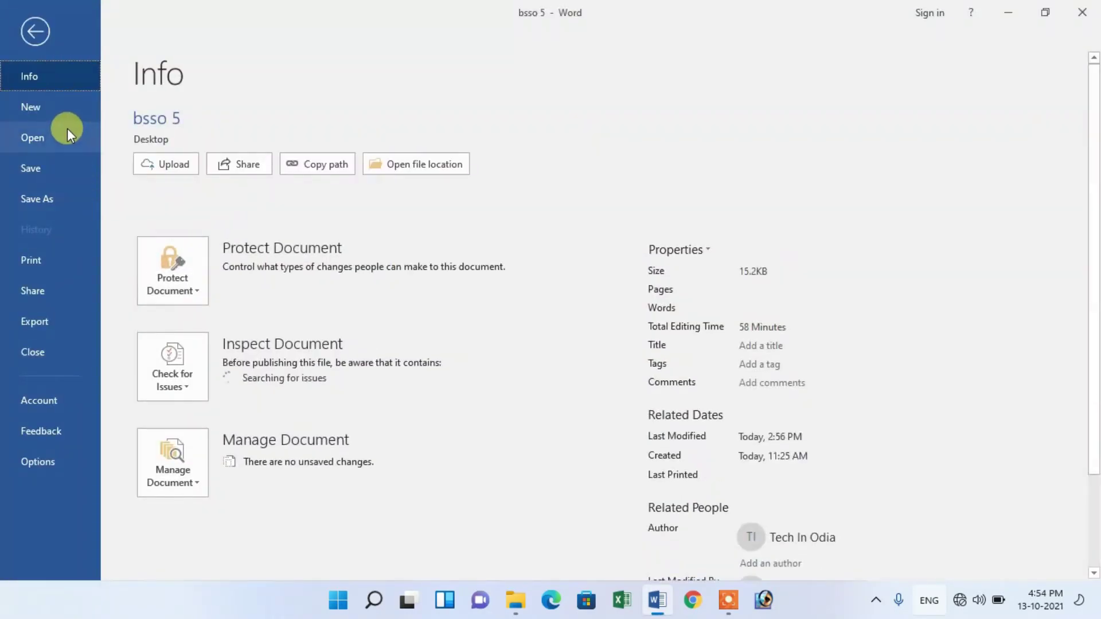
left_click(64, 111)
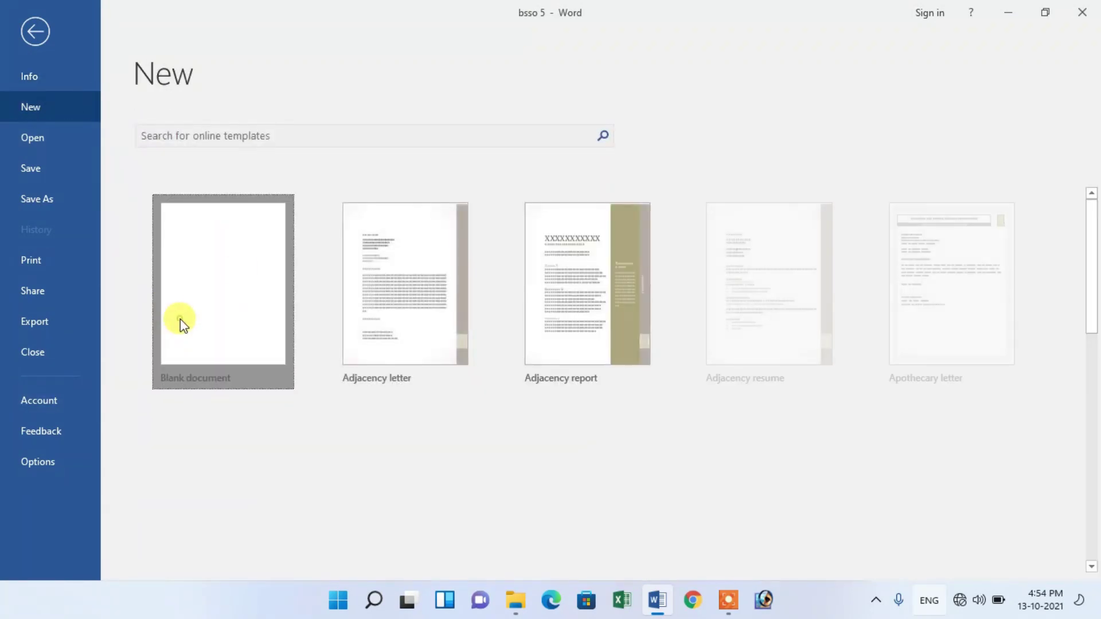
left_click(180, 320)
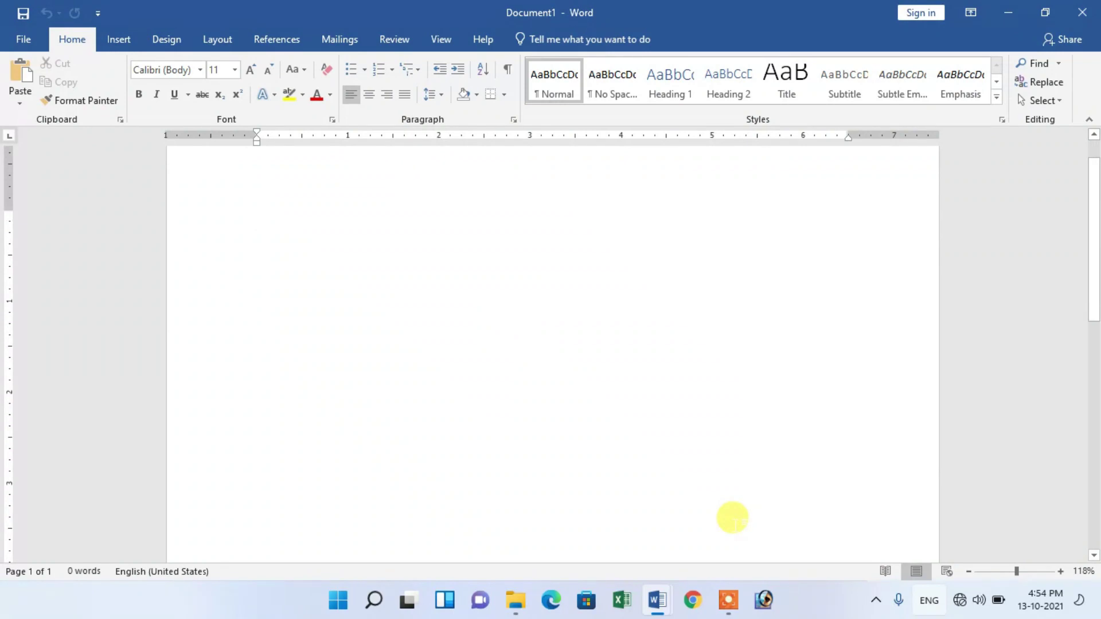
type("T")
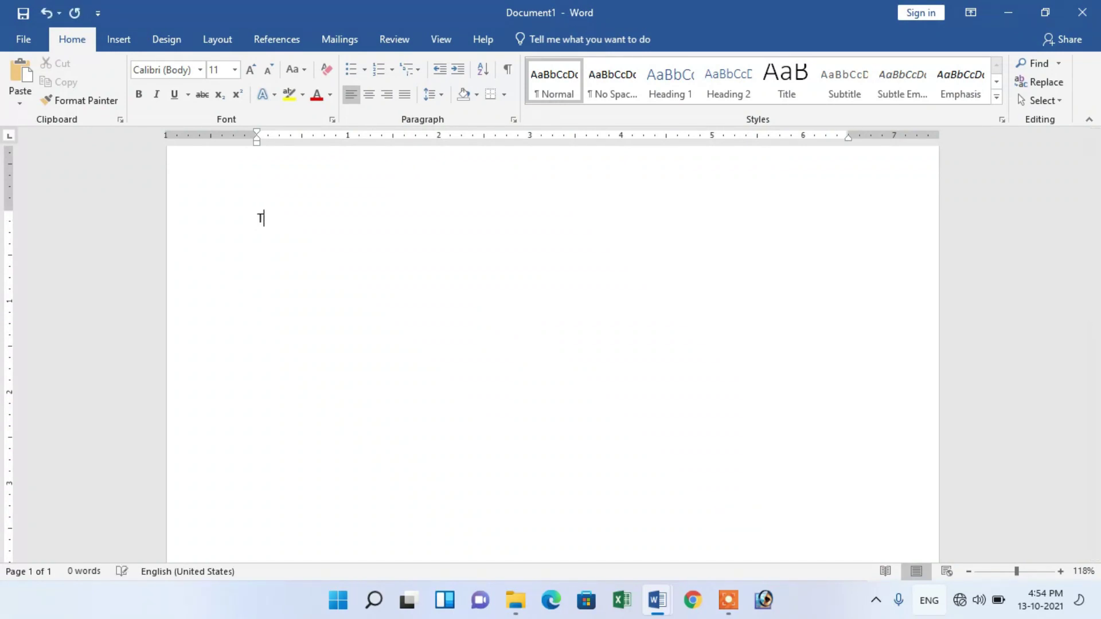
type("he red Fort, Delhi")
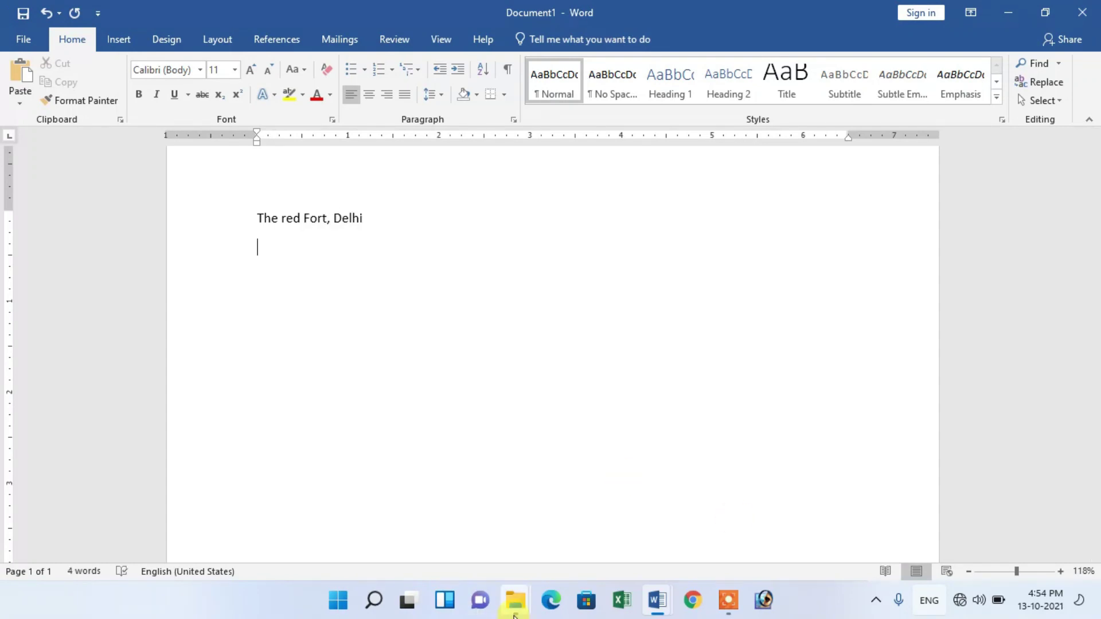
Examine the star bullets of the sample list in bsso 5 and the font and bullet requirement in task b.
mouse_move(657, 601)
left_click(627, 528)
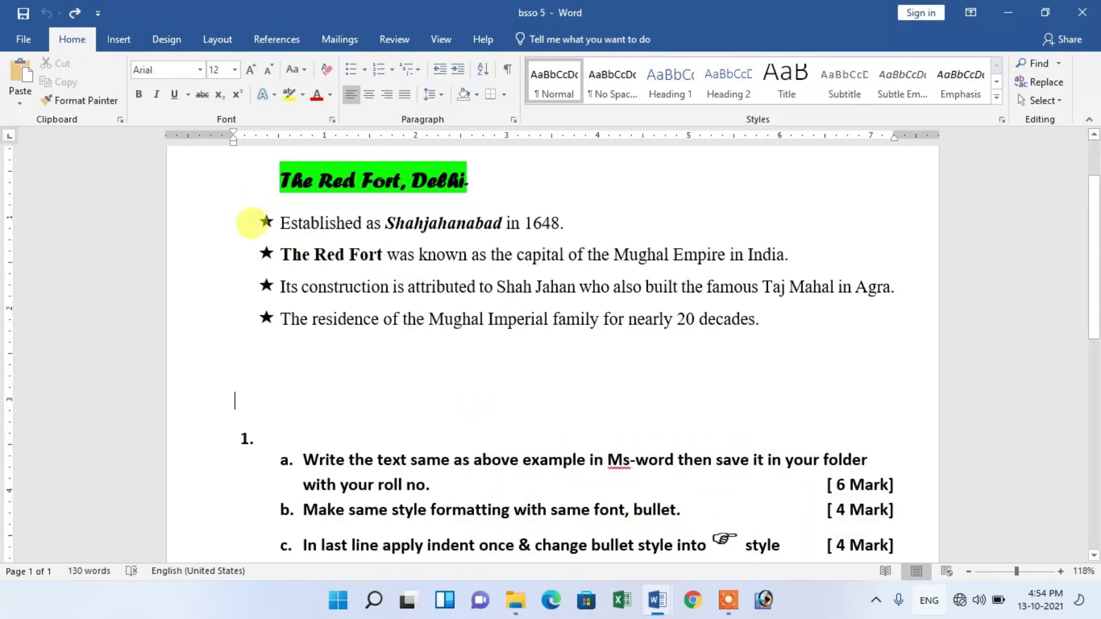
left_click(266, 222)
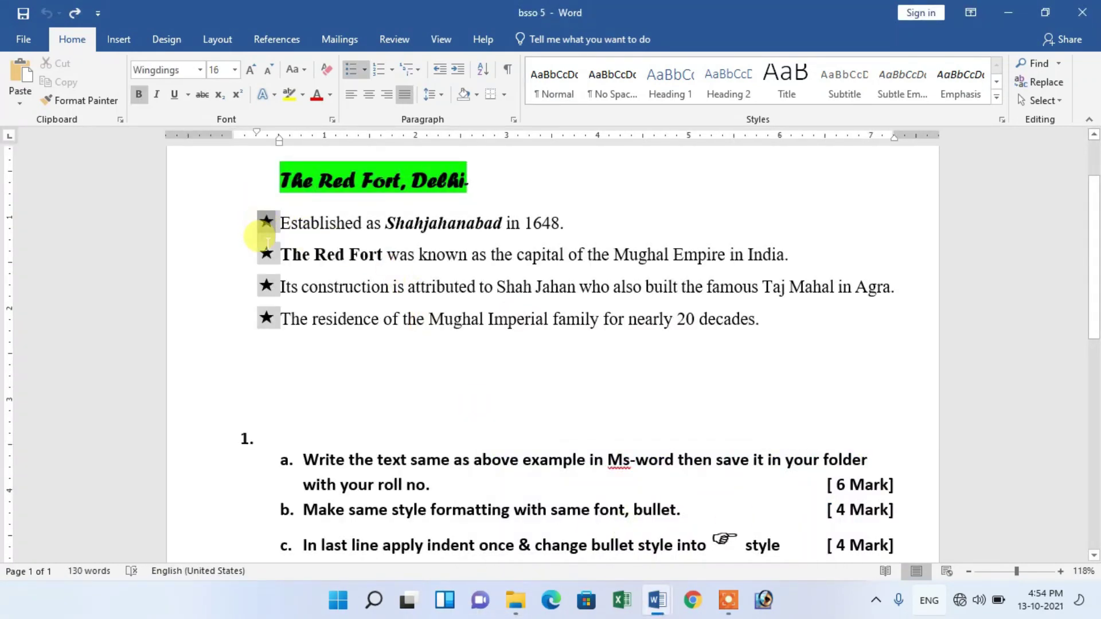
mouse_move(657, 600)
left_click(710, 532)
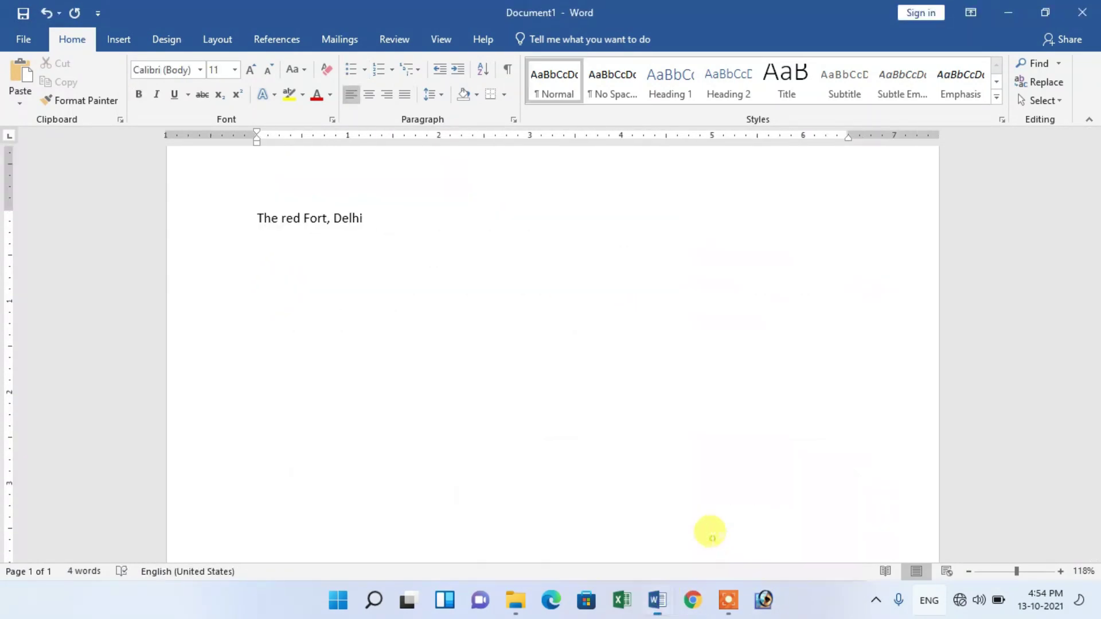
left_click(622, 519)
scroll(573, 310, "down", 4)
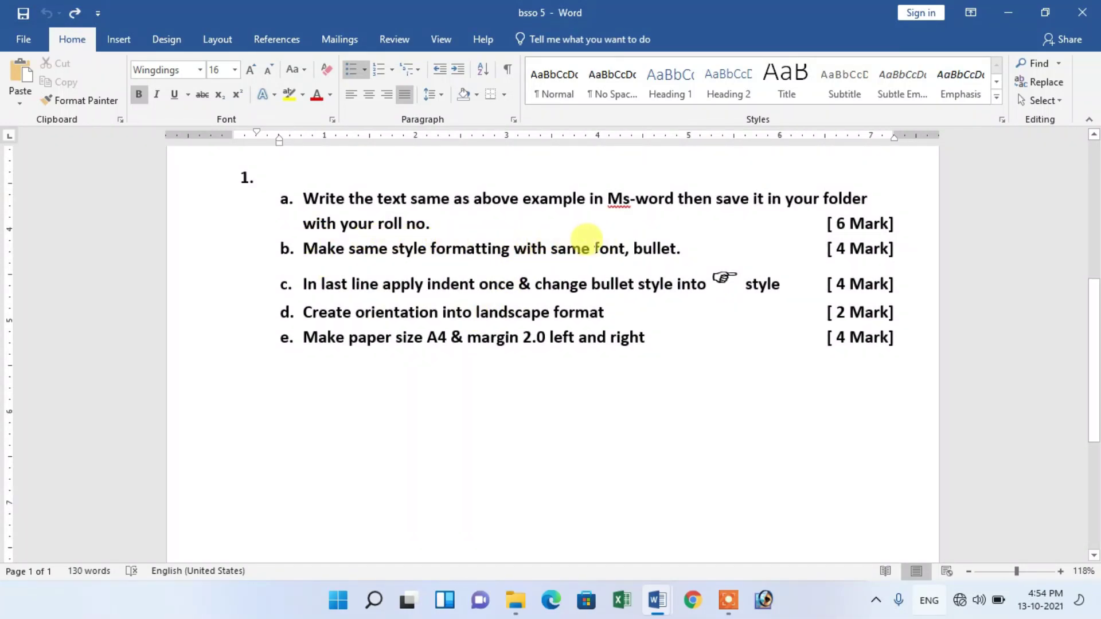
left_click_drag(593, 249, 681, 249)
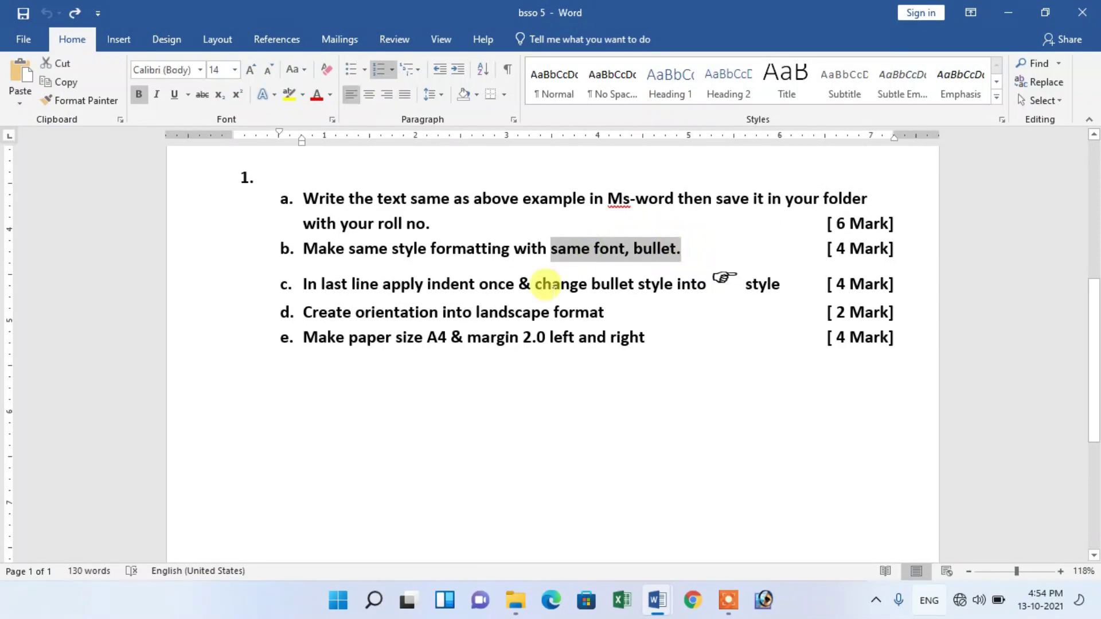
scroll(680, 462, "up", 3)
scroll(638, 436, "up", 3)
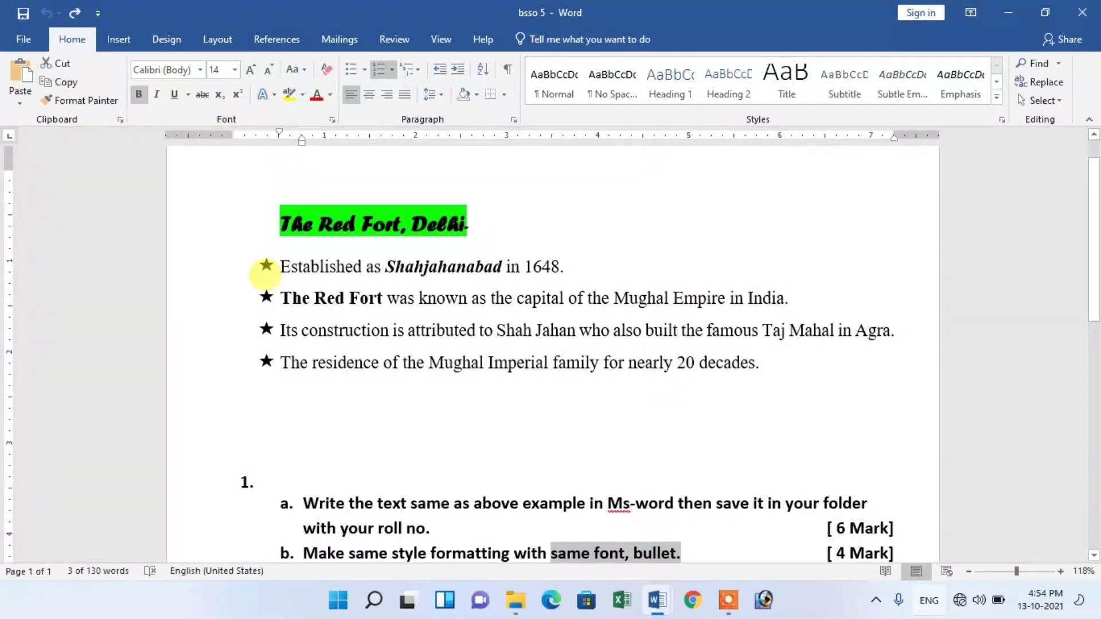
left_click(266, 265)
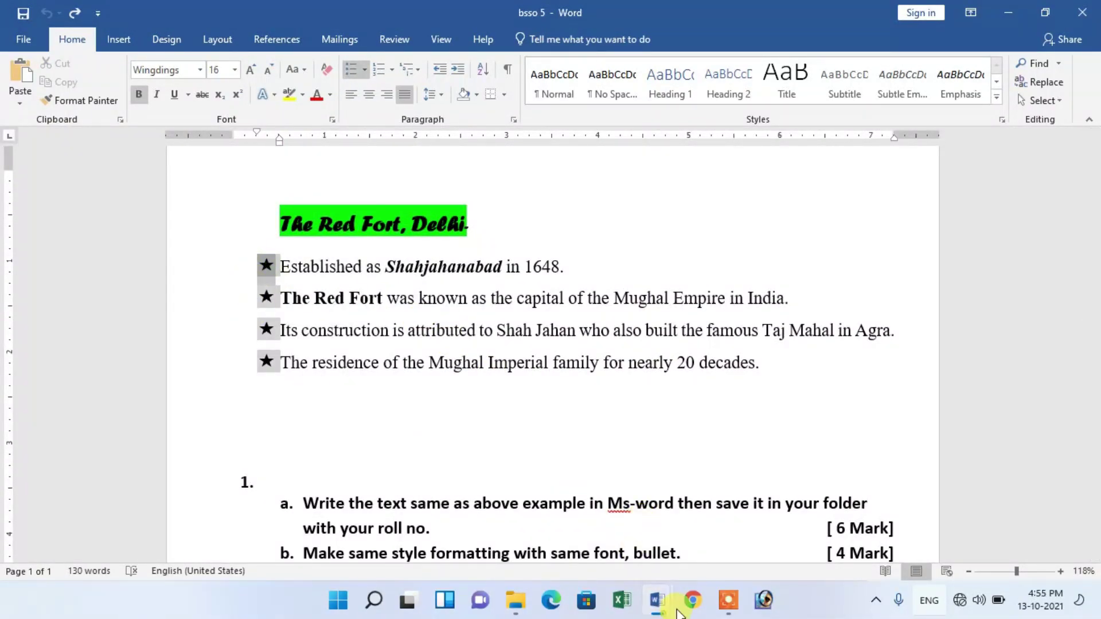
Return to Document1 and define the five-pointed Wingdings star, character code 171, as the bullet for the empty line under the heading.
mouse_move(657, 601)
left_click(716, 530)
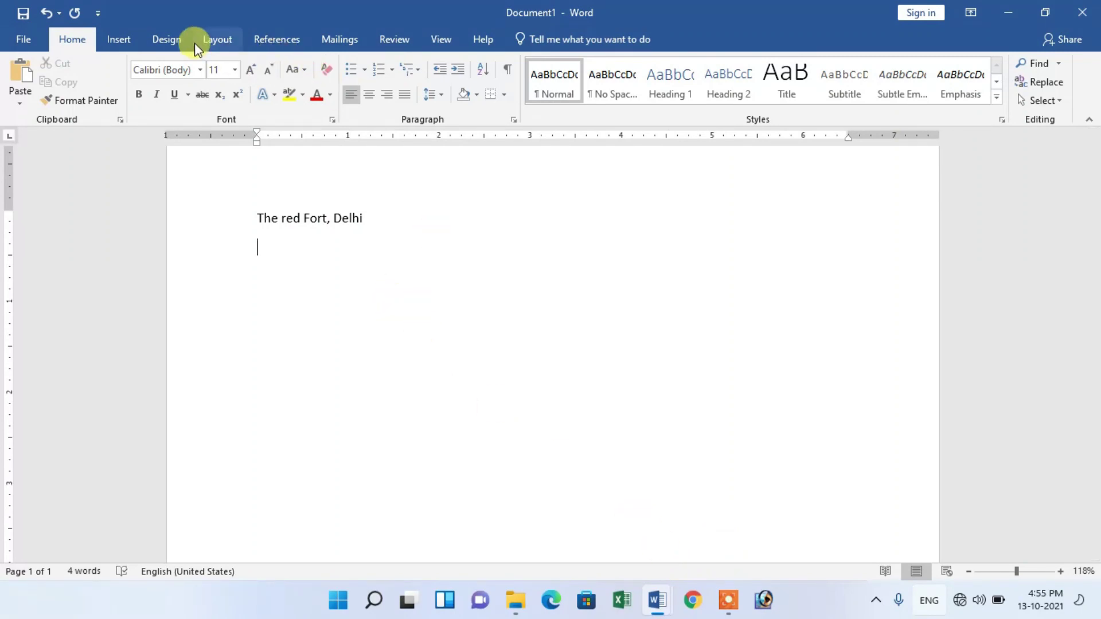
left_click(365, 70)
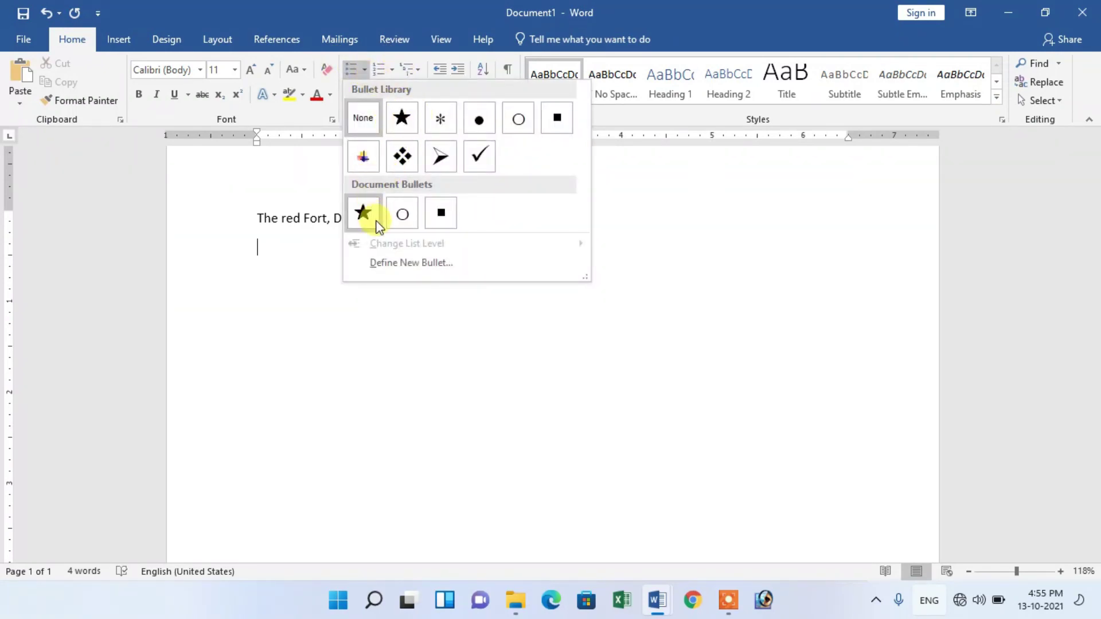
left_click(427, 263)
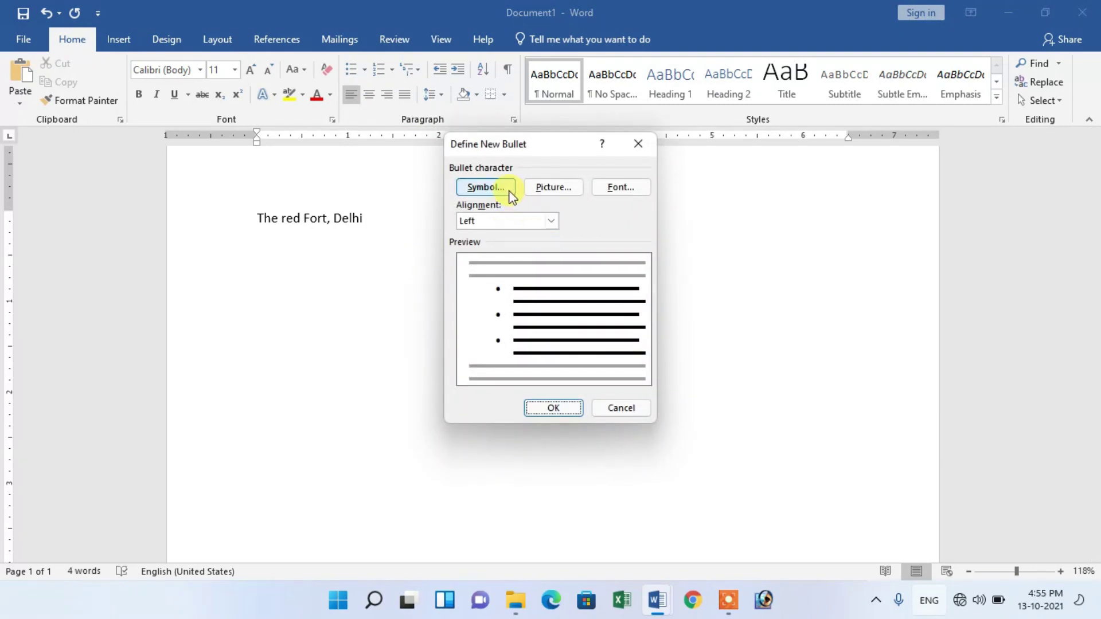
left_click(509, 191)
left_click(331, 119)
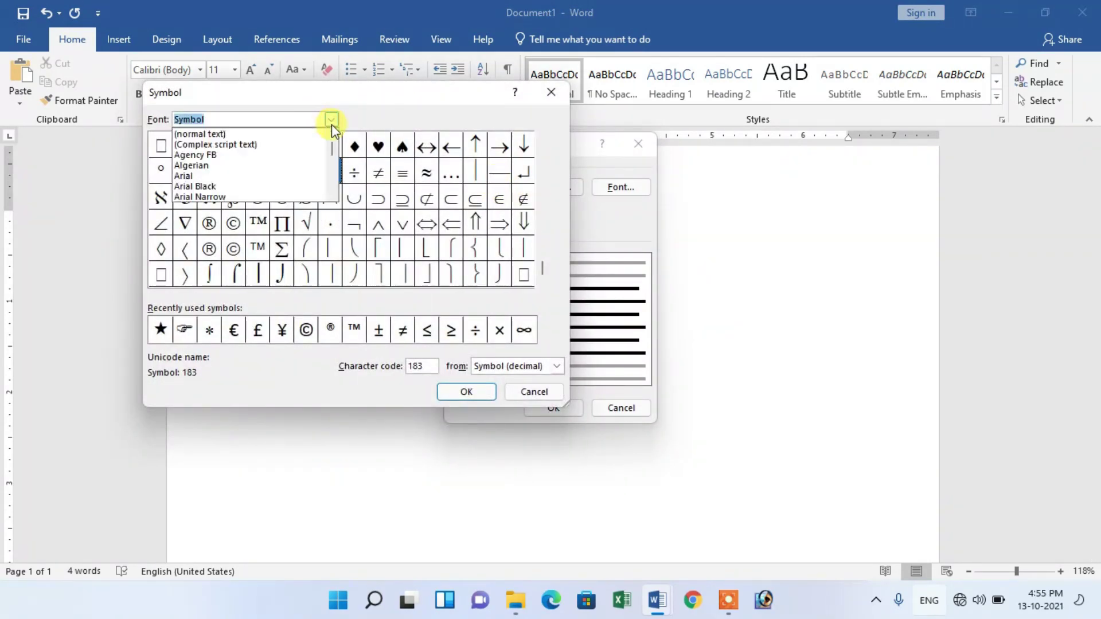
scroll(278, 174, "down", 5)
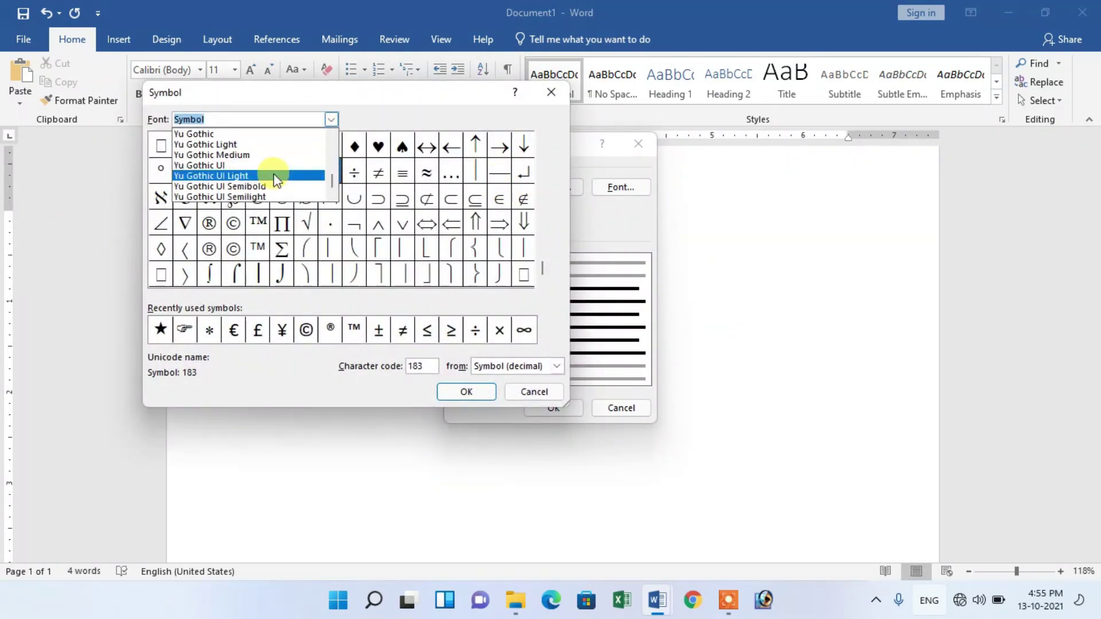
scroll(275, 172, "up", 1)
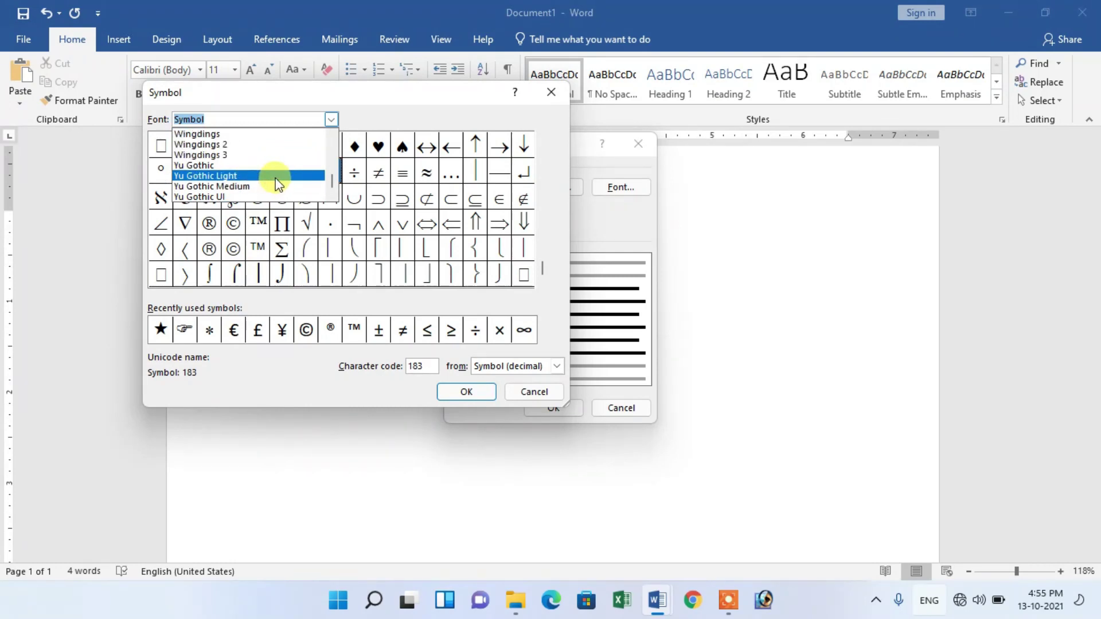
left_click(260, 133)
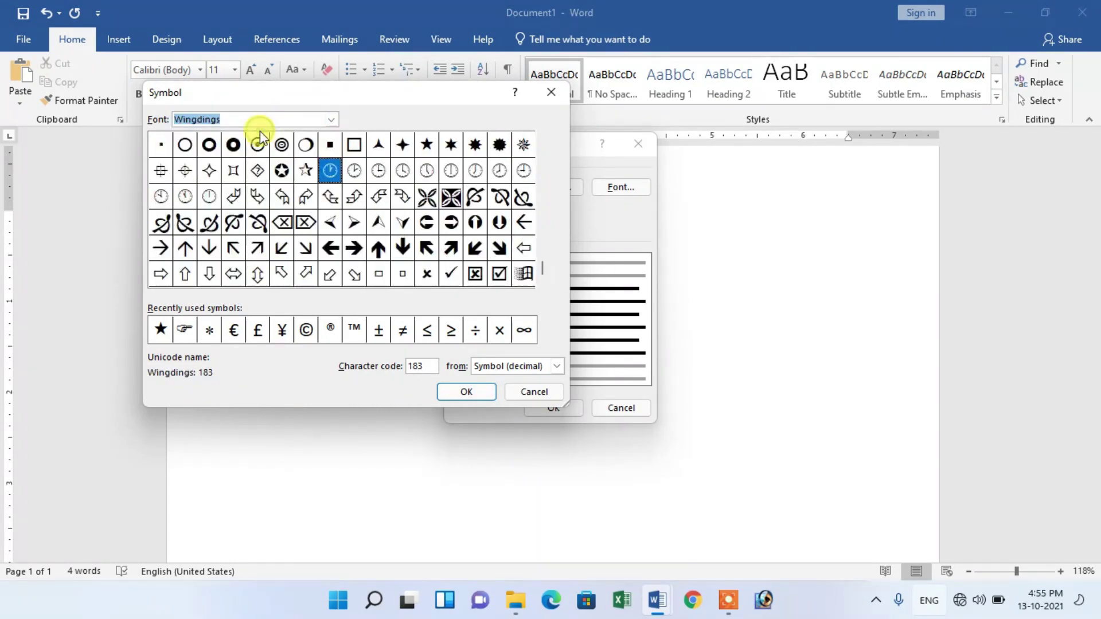
left_click(452, 145)
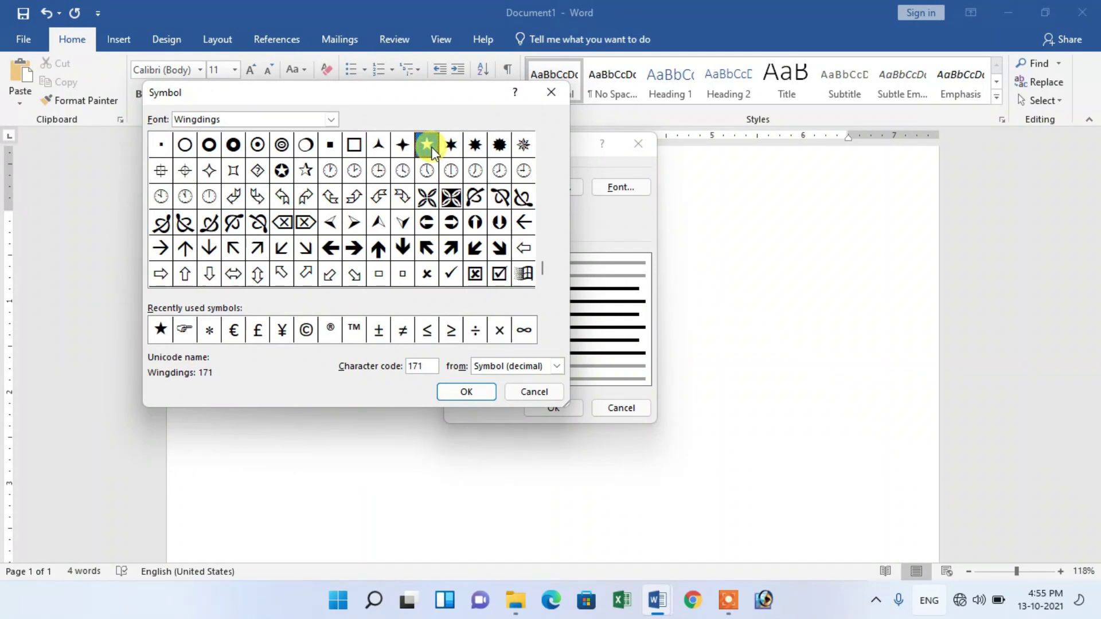
left_click(466, 392)
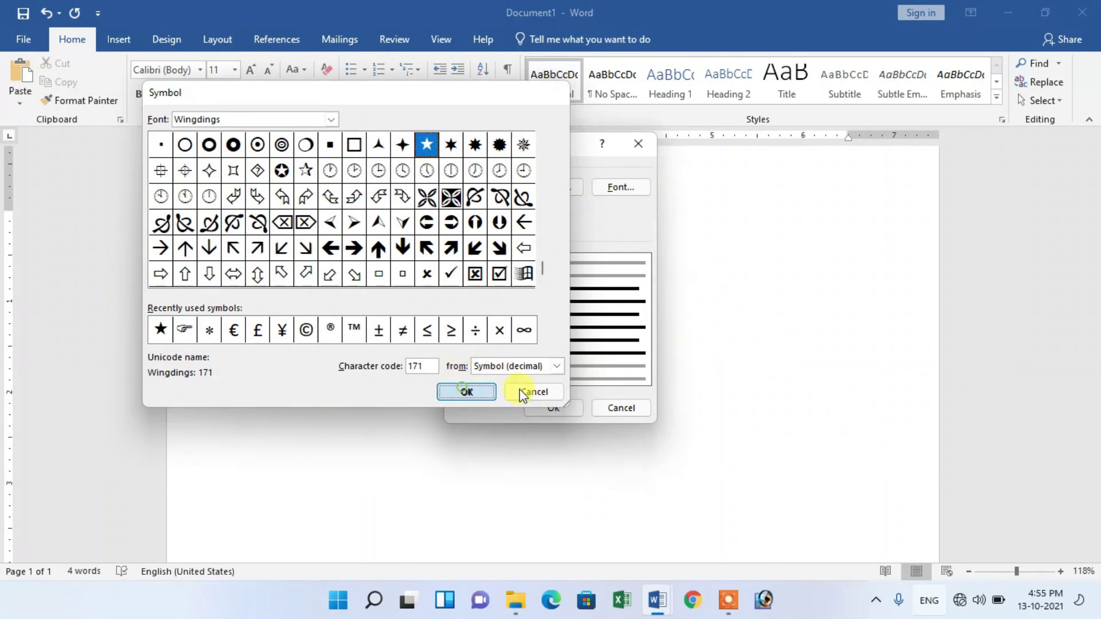
left_click(555, 407)
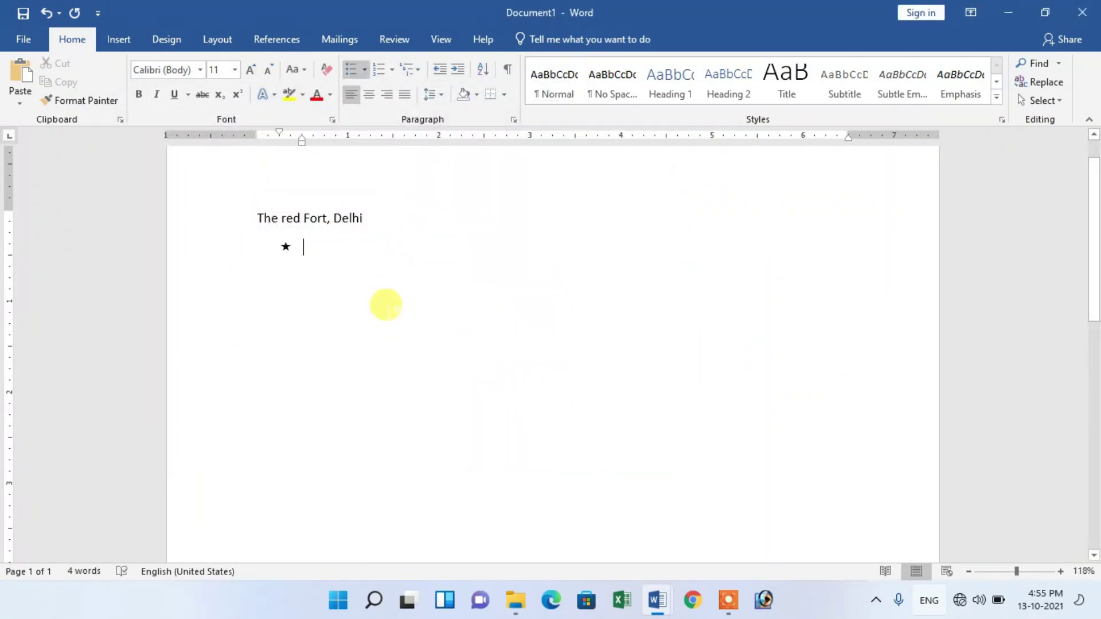
Enter "Established as Shajhanbad in 1964." as the first star-bulleted line and begin a second bullet.
type("Es")
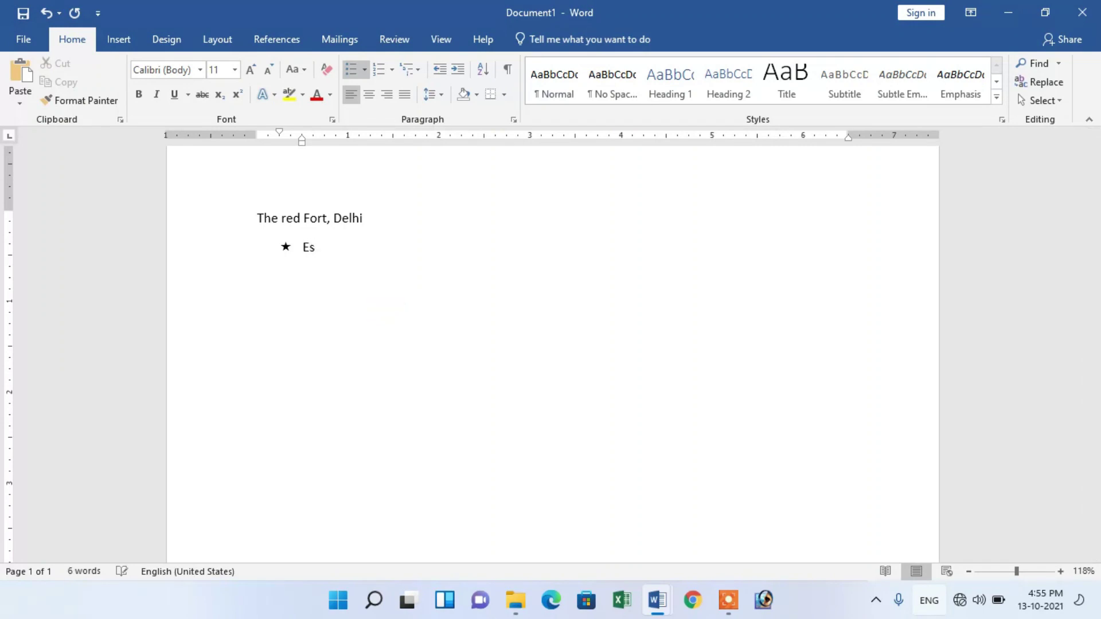
type("tabli")
key("BackSpace")
key("BackSpace")
key("BackSpace")
type("tablished as Shajhanbad in 1964.")
key("Return")
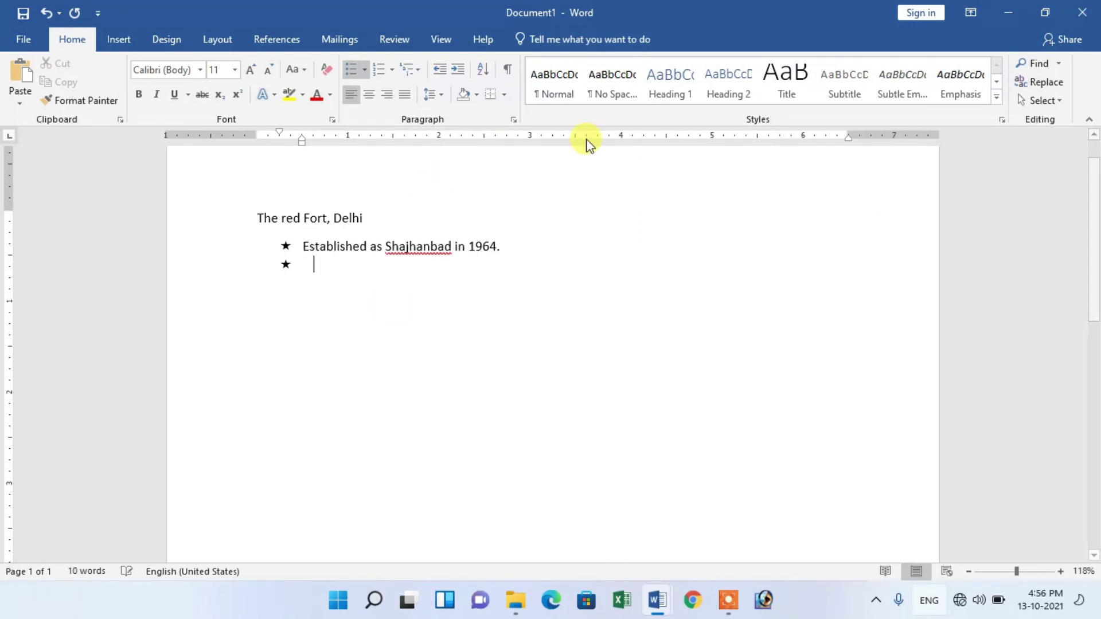
Add three more bullets based on the sample's lines about the Mughal capital, Shah Jahan's construction and the Imperial family's 20 decades.
type("The Fort was known as the capital of the Mugal Empire in India.")
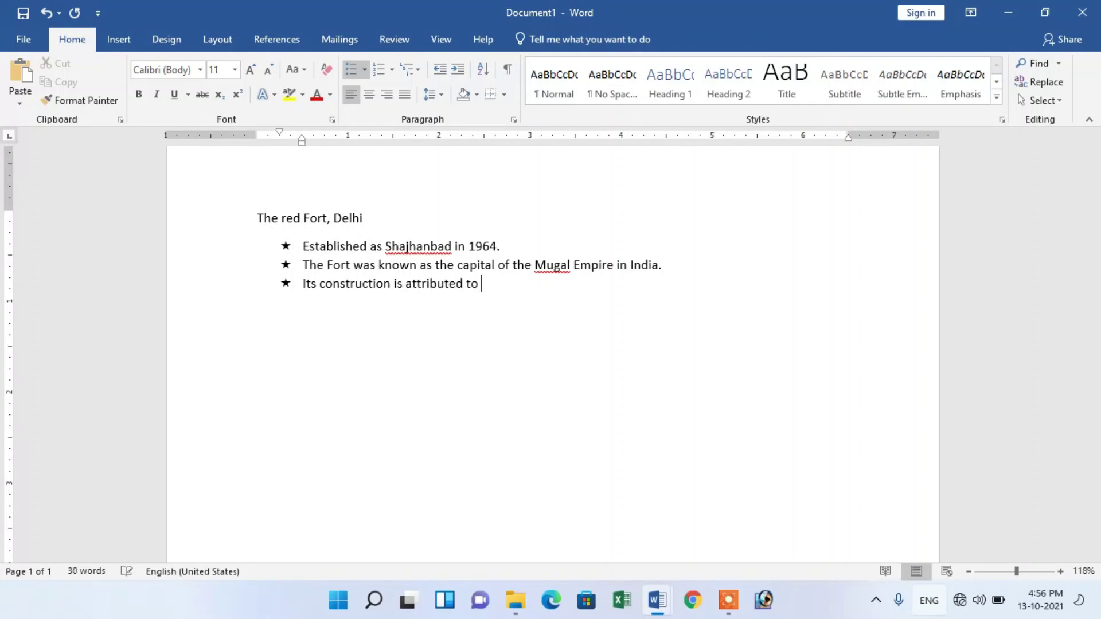
type("The Resident of the Mughal Imperial family for nearly 20 decades.")
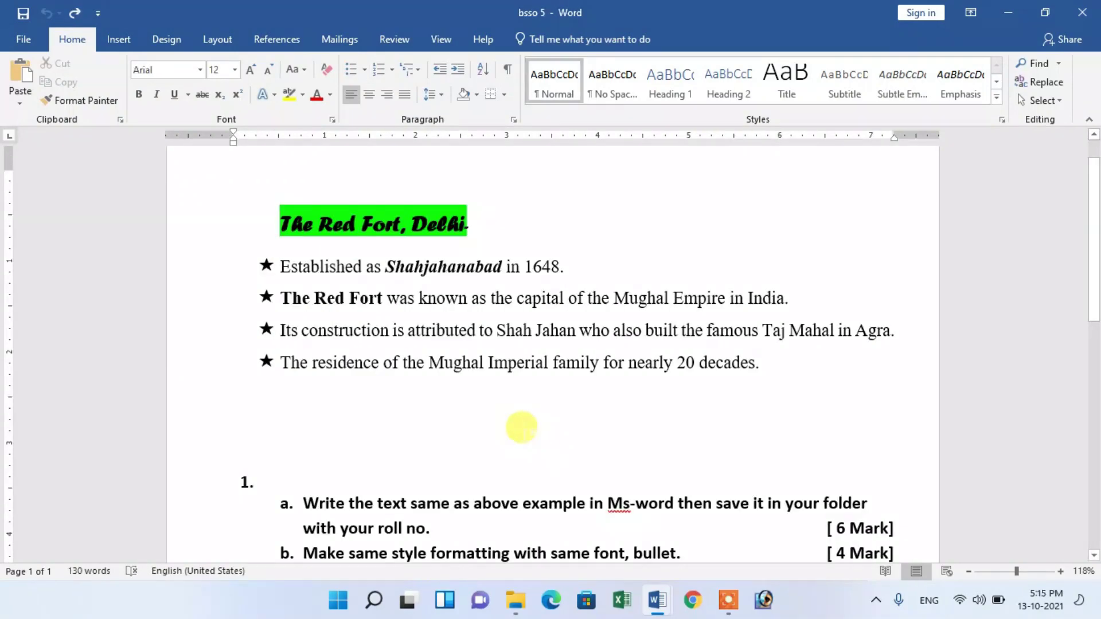
Review the sample text in bsso 5 against tasks a to e, especially the same-font and bullet requirement in task b.
scroll(521, 450, "down", 2)
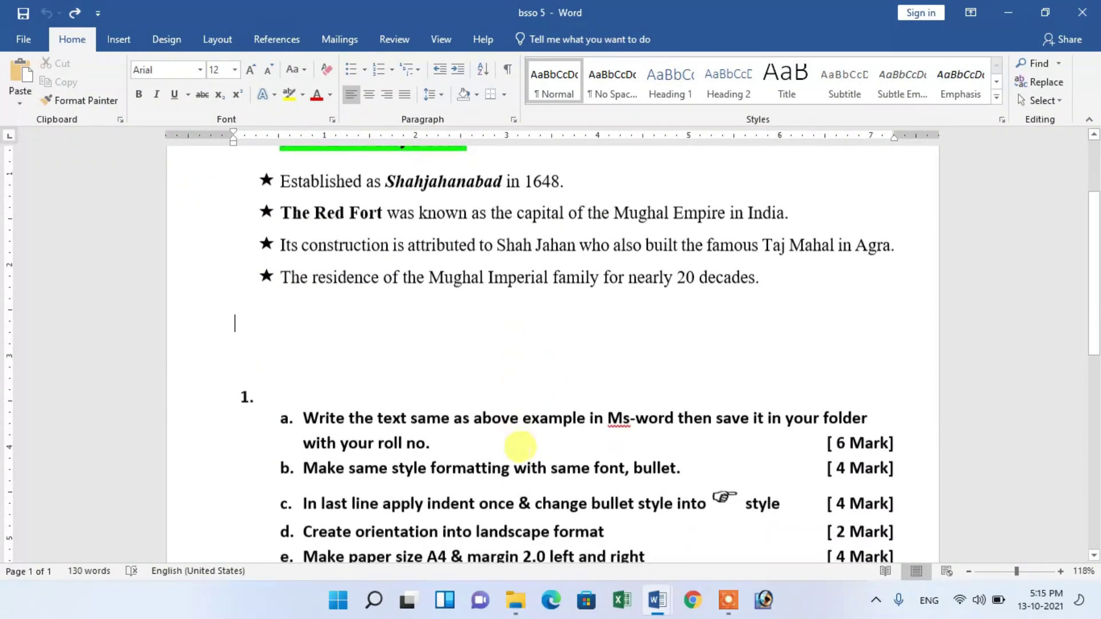
scroll(852, 399, "up", 3)
left_click(180, 280, "shift")
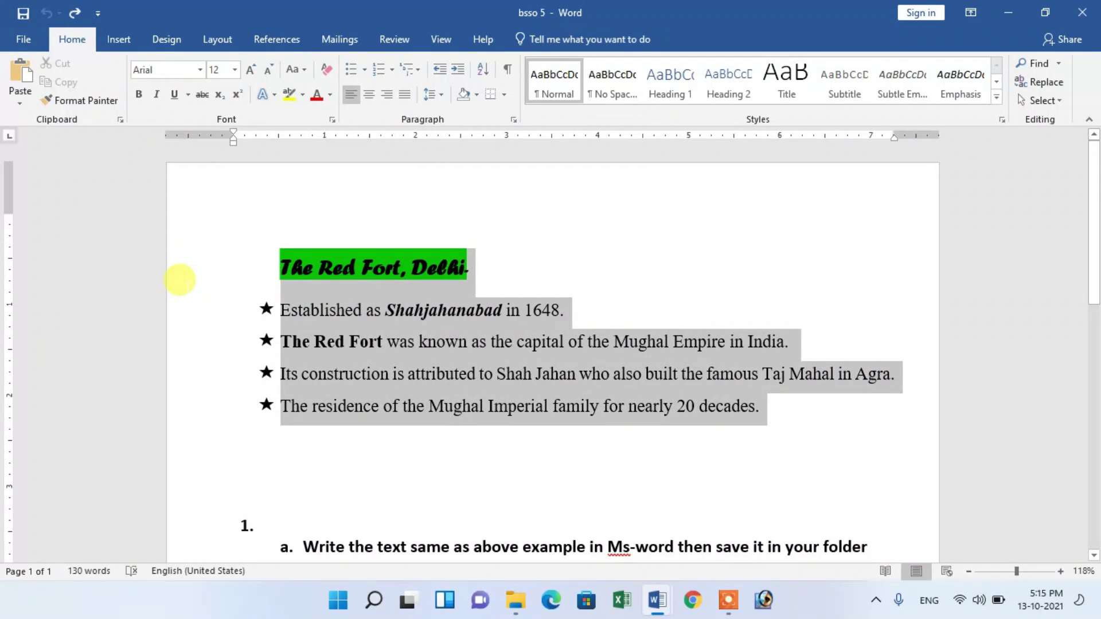
left_click(534, 471)
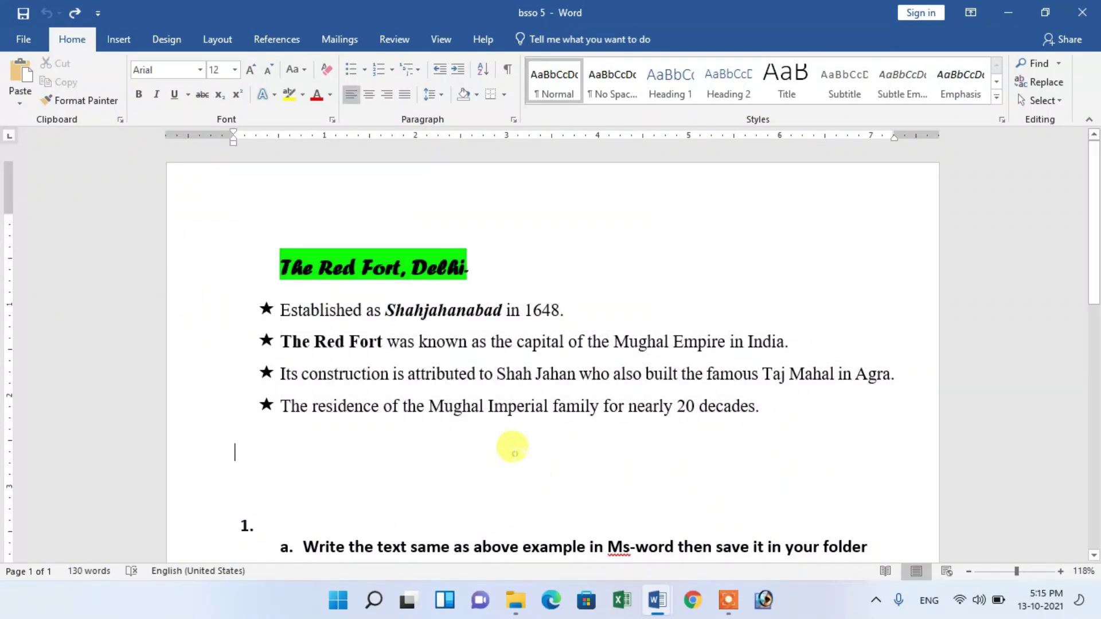
scroll(519, 450, "down", 3)
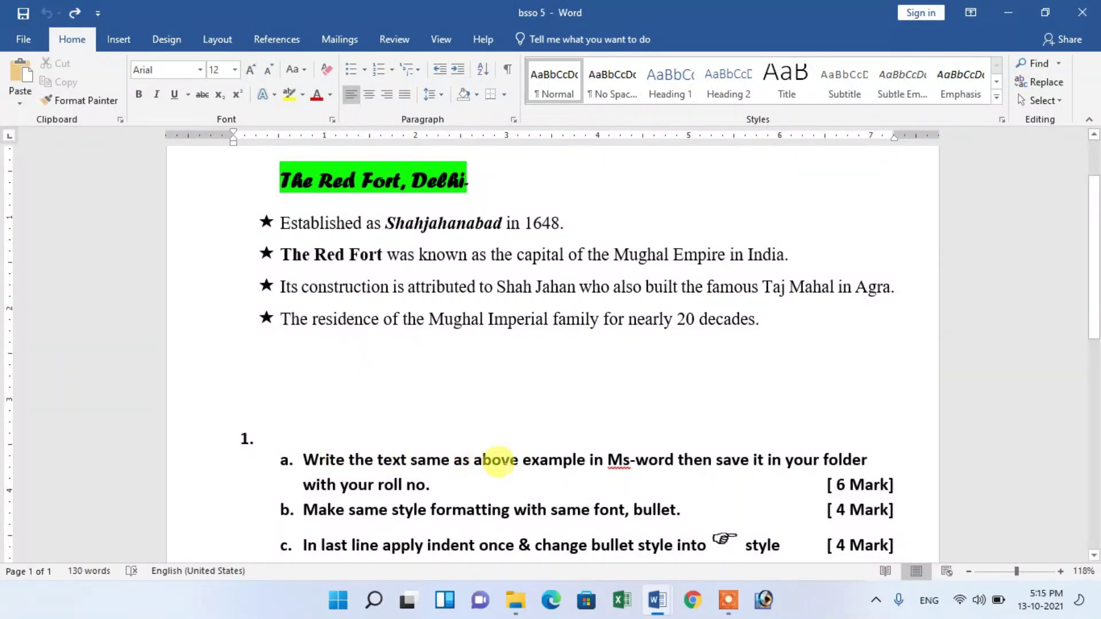
scroll(533, 342, "down", 3)
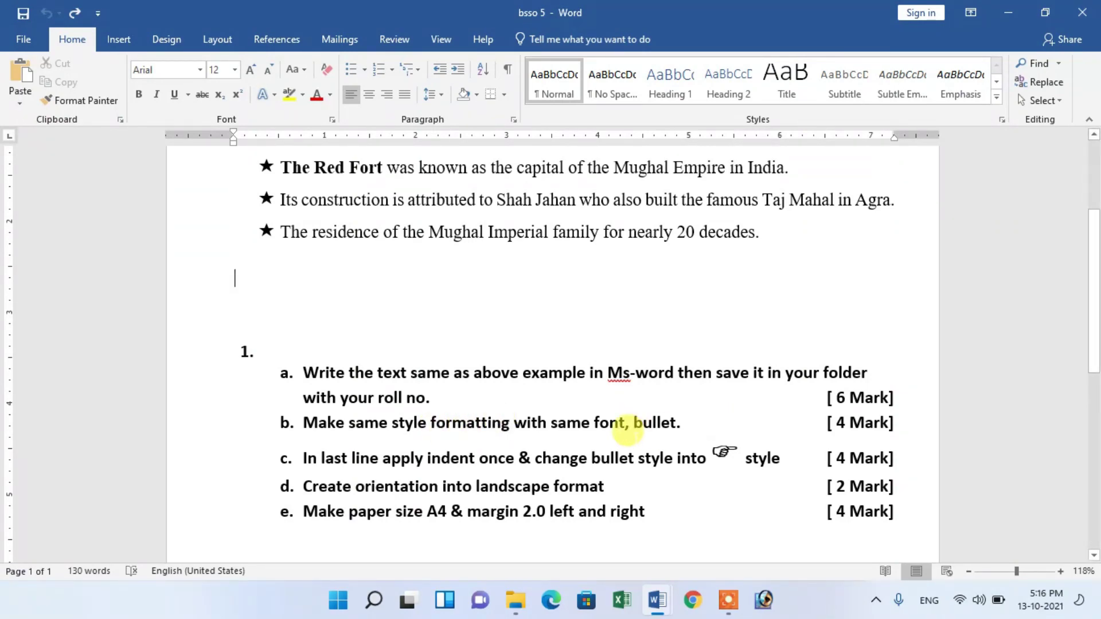
left_click_drag(550, 422, 606, 422)
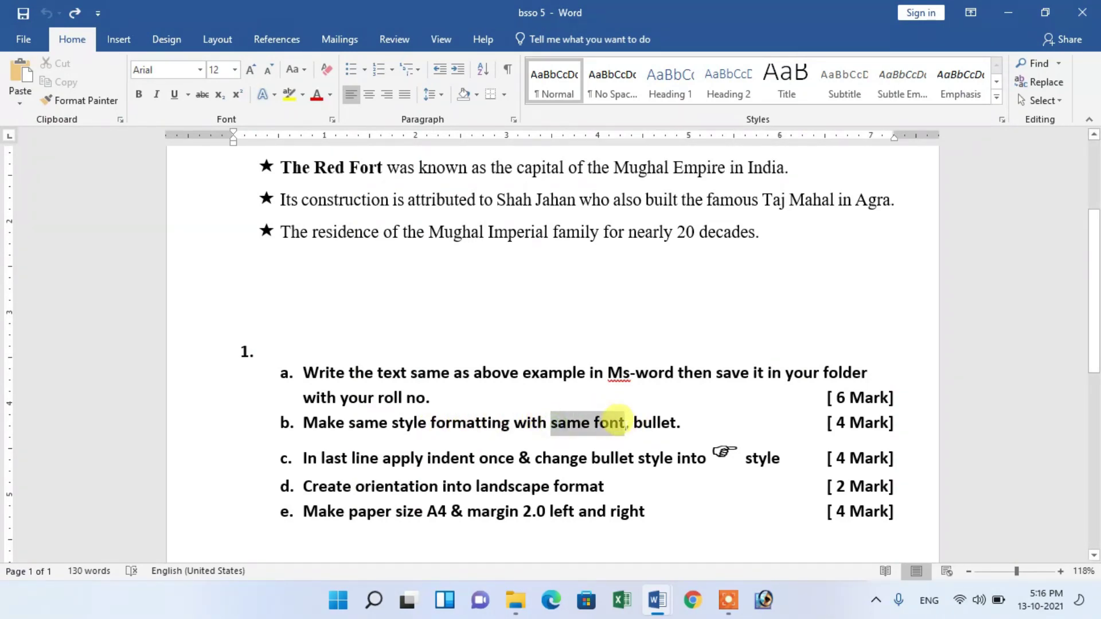
left_click(670, 423)
scroll(437, 327, "up", 3)
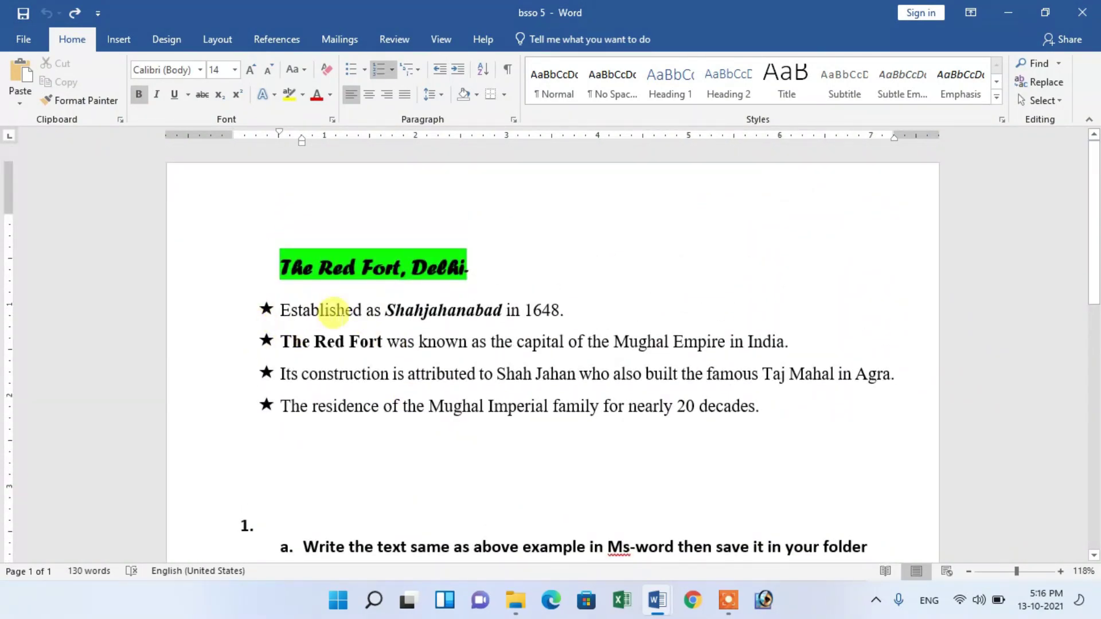
Check the font and size used in the sample's heading and in its bulleted lines.
left_click_drag(290, 261, 381, 301)
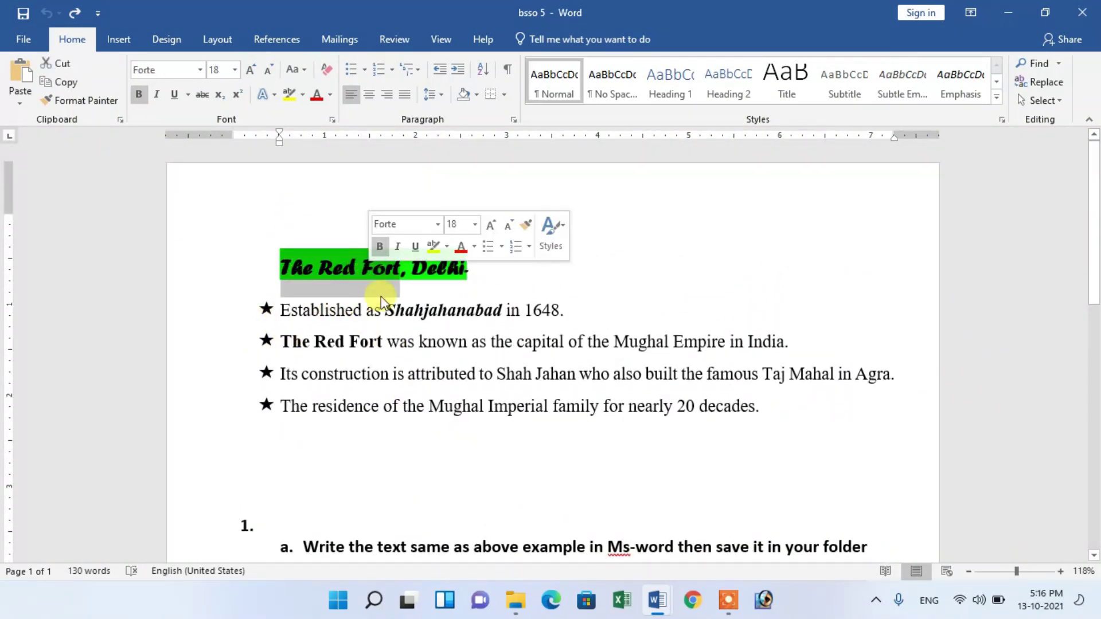
left_click_drag(454, 374, 401, 355)
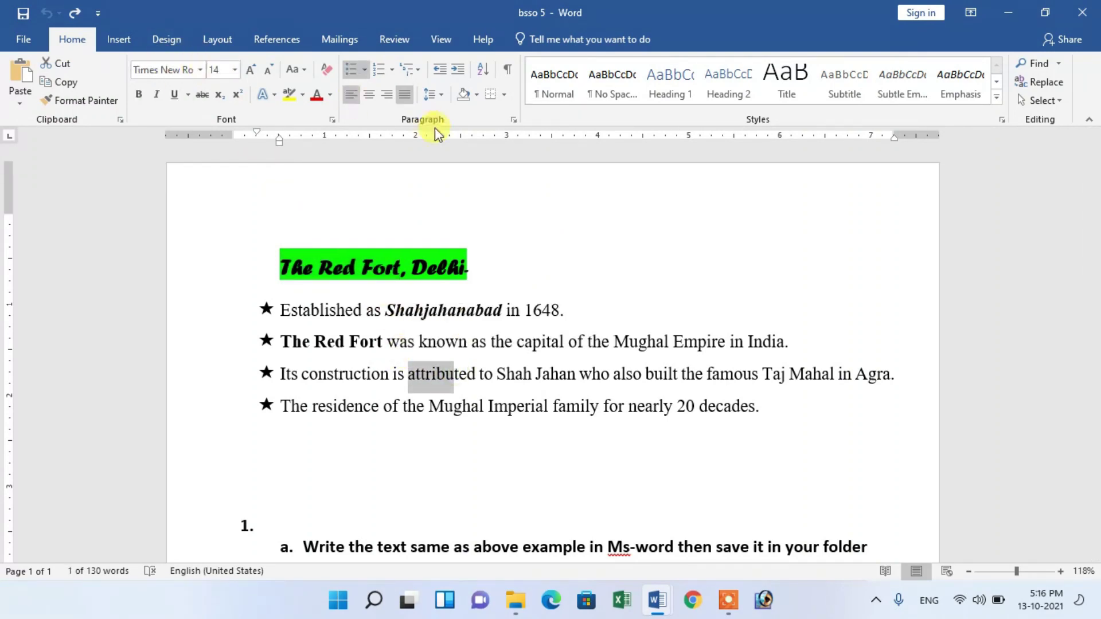
triple_click(485, 264)
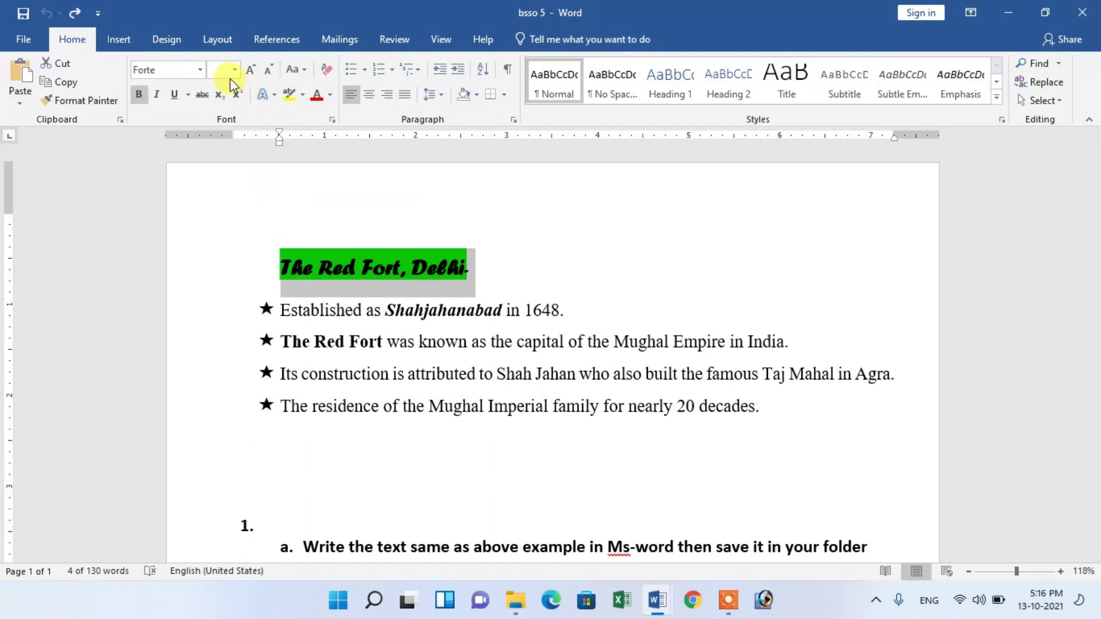
mouse_move(384, 265)
left_mouse_down()
mouse_move(360, 265)
mouse_move(373, 266)
left_mouse_up()
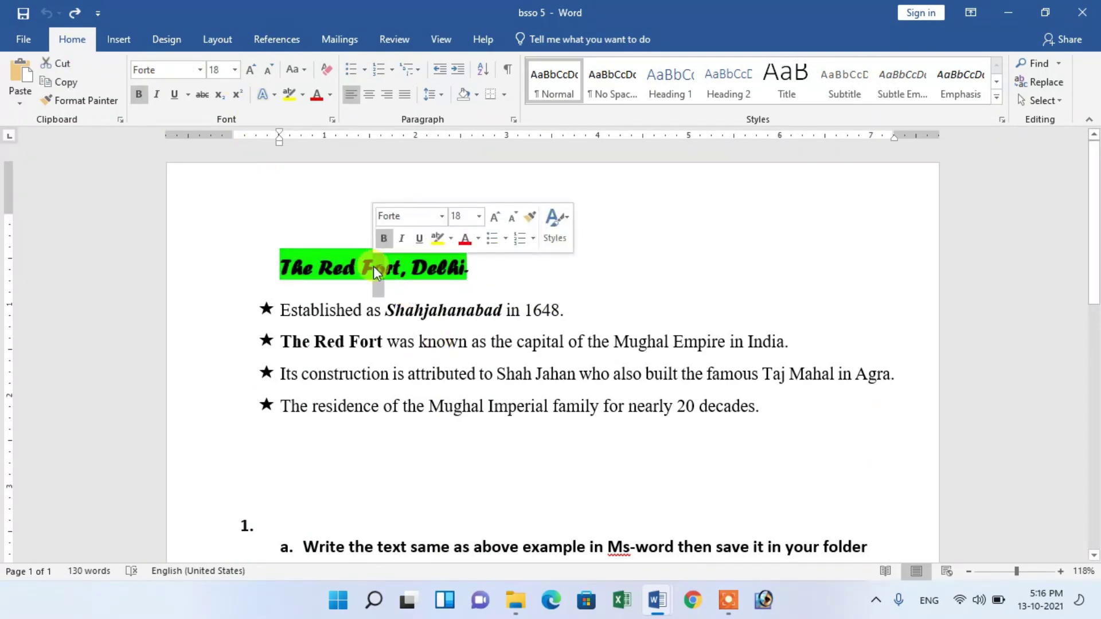
left_click(467, 406)
Switch to Document1 and set the heading "The red Fort, Delhi" in the Forte font.
mouse_move(676, 581)
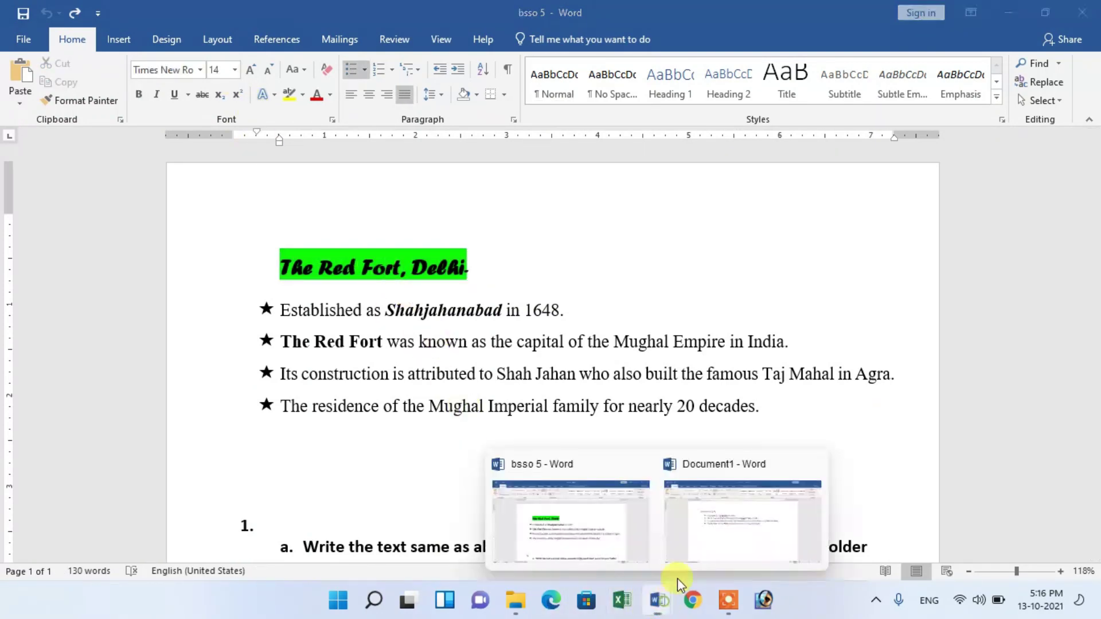
left_click(715, 519)
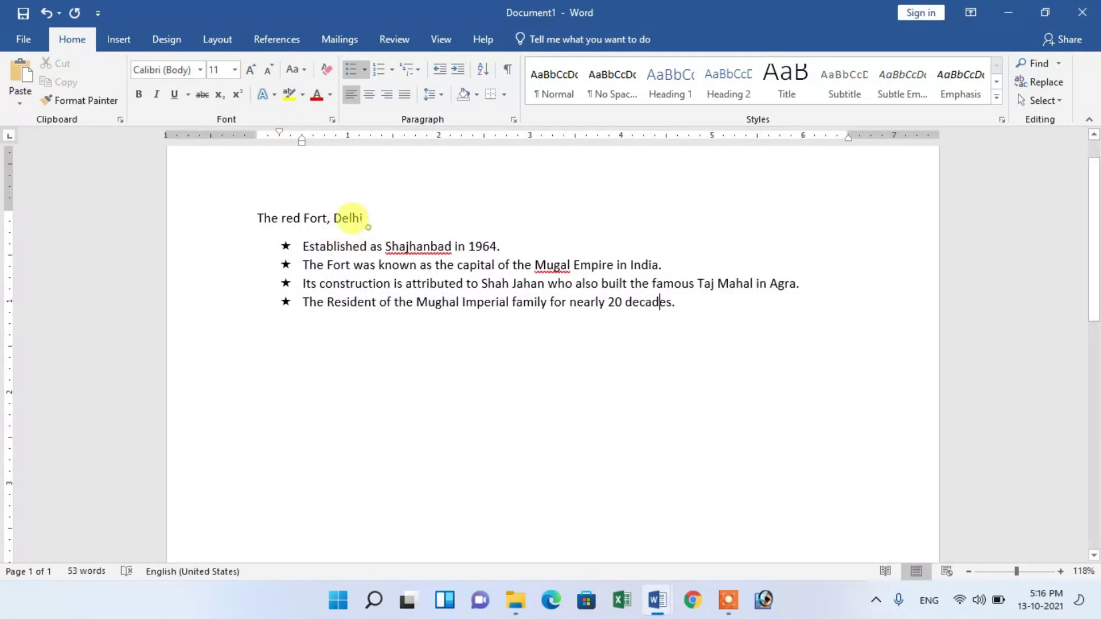
left_click_drag(364, 218, 245, 201)
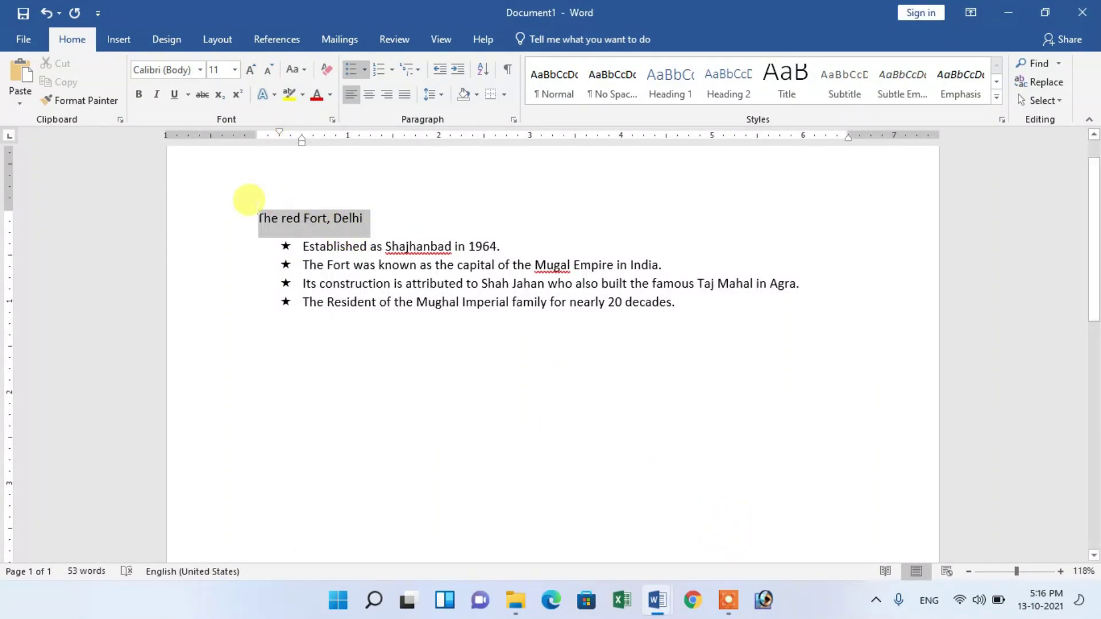
left_click(199, 72)
left_click(180, 71)
type("Forte")
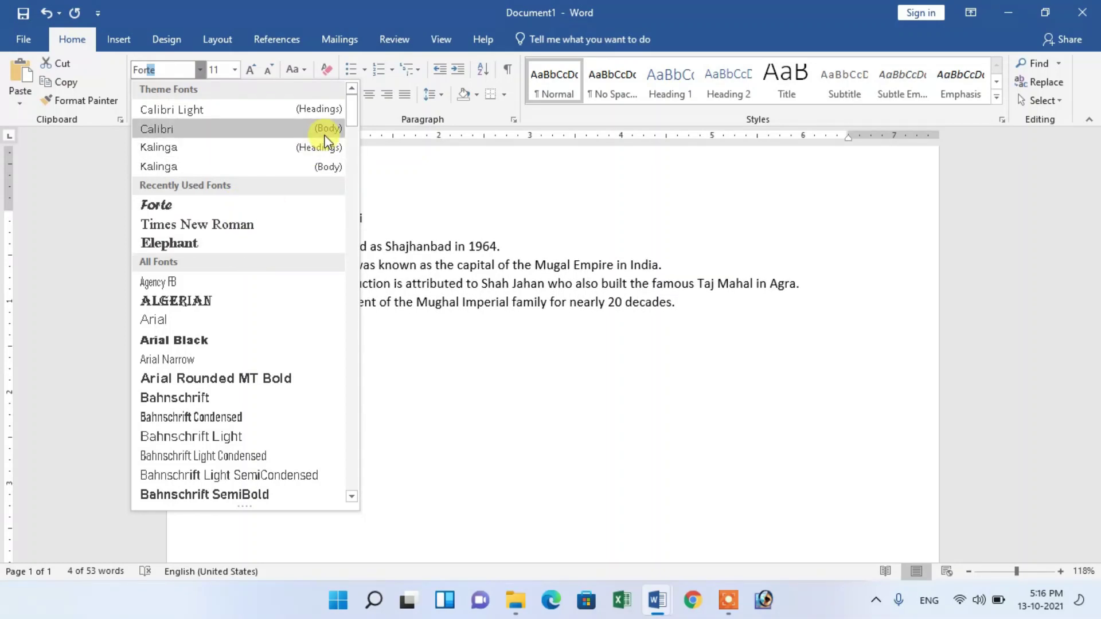
left_click(246, 207)
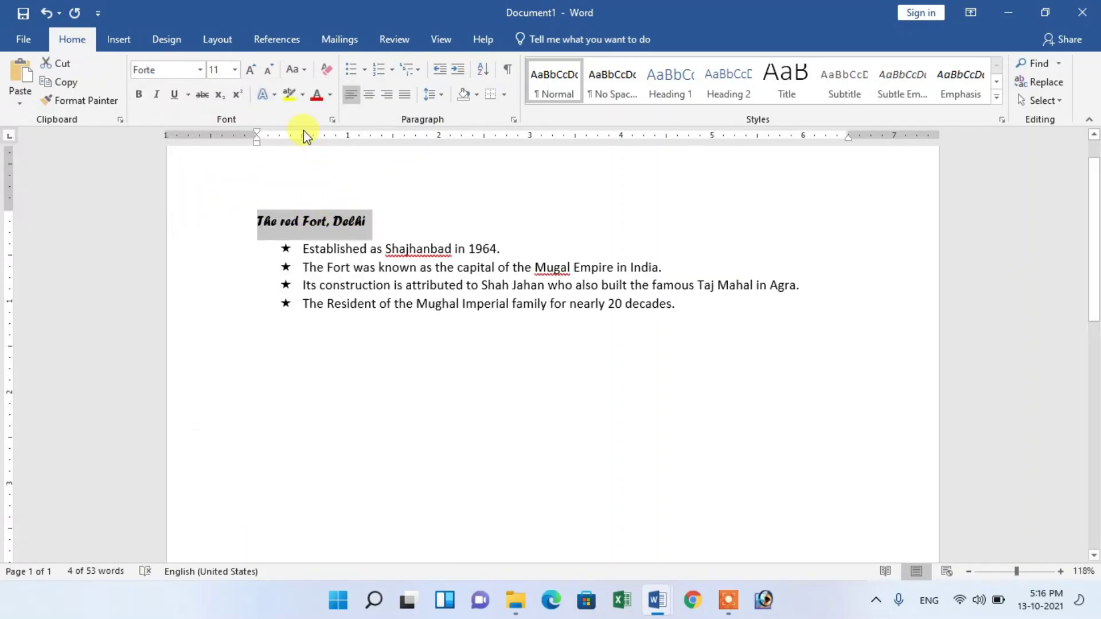
Highlight the heading "The red Fort, Delhi" in bright green.
left_click(331, 94)
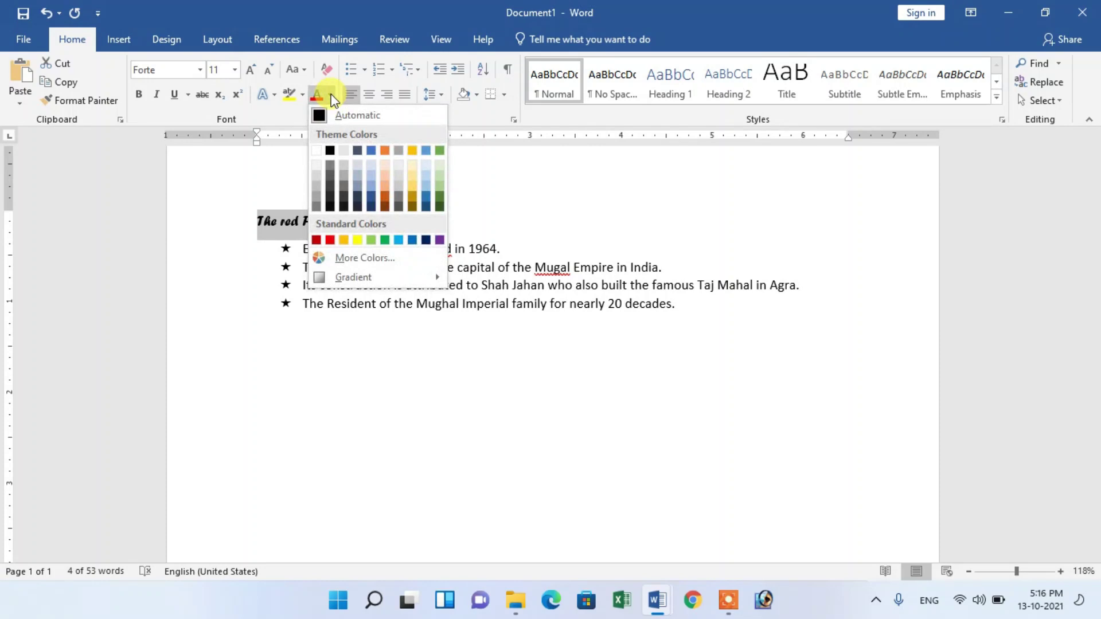
left_click(301, 95)
left_click(302, 95)
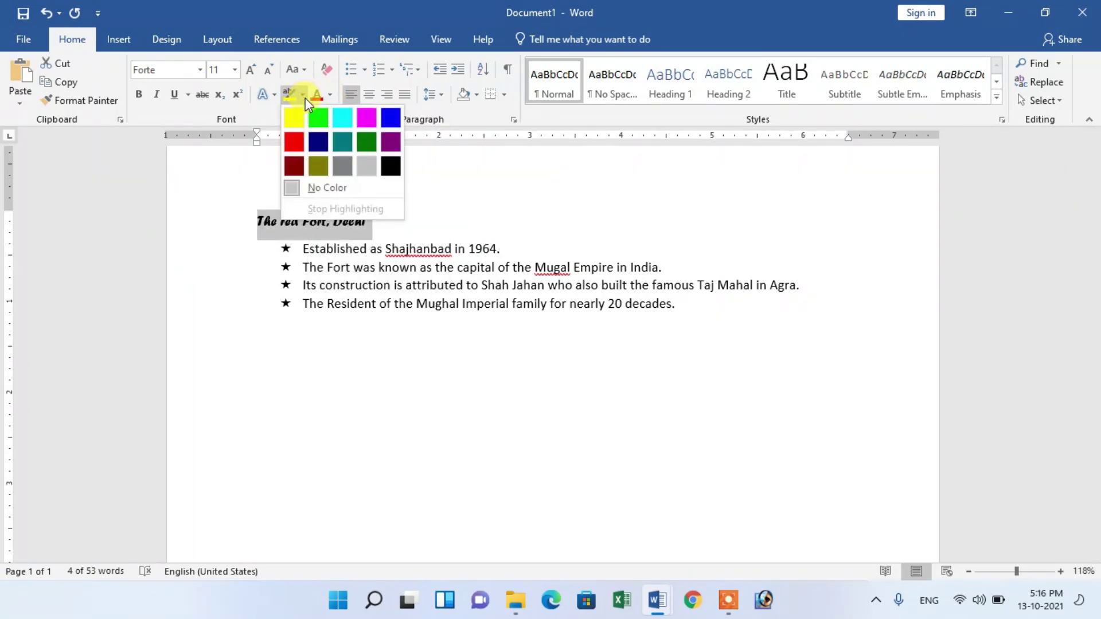
left_click(312, 124)
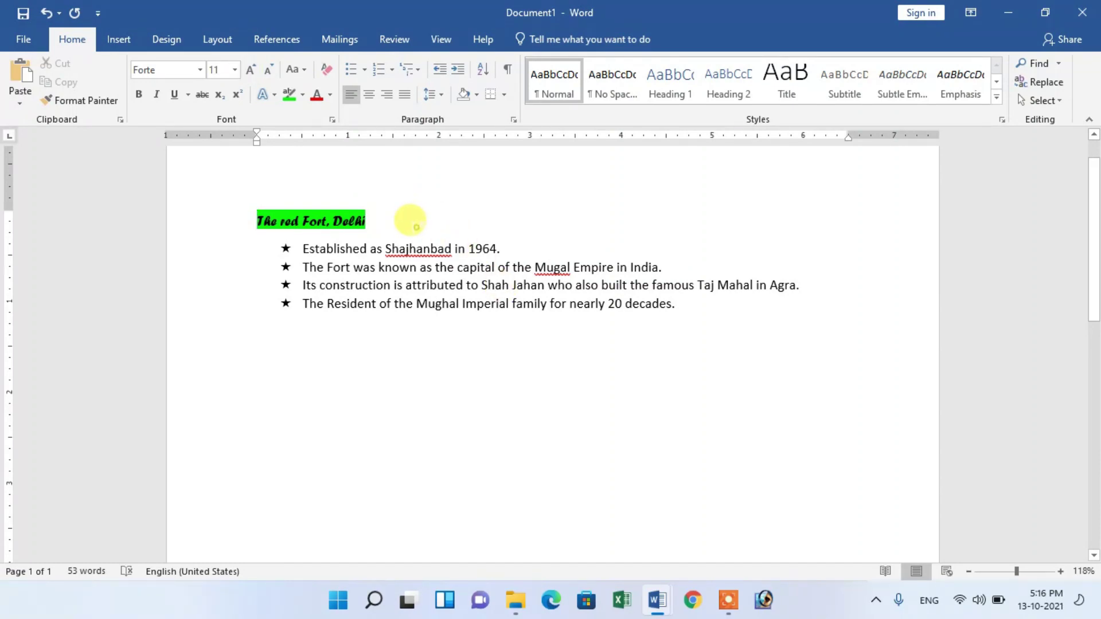
Set the font size of the highlighted heading line to 18.
left_click_drag(409, 221, 238, 214)
left_click(214, 70)
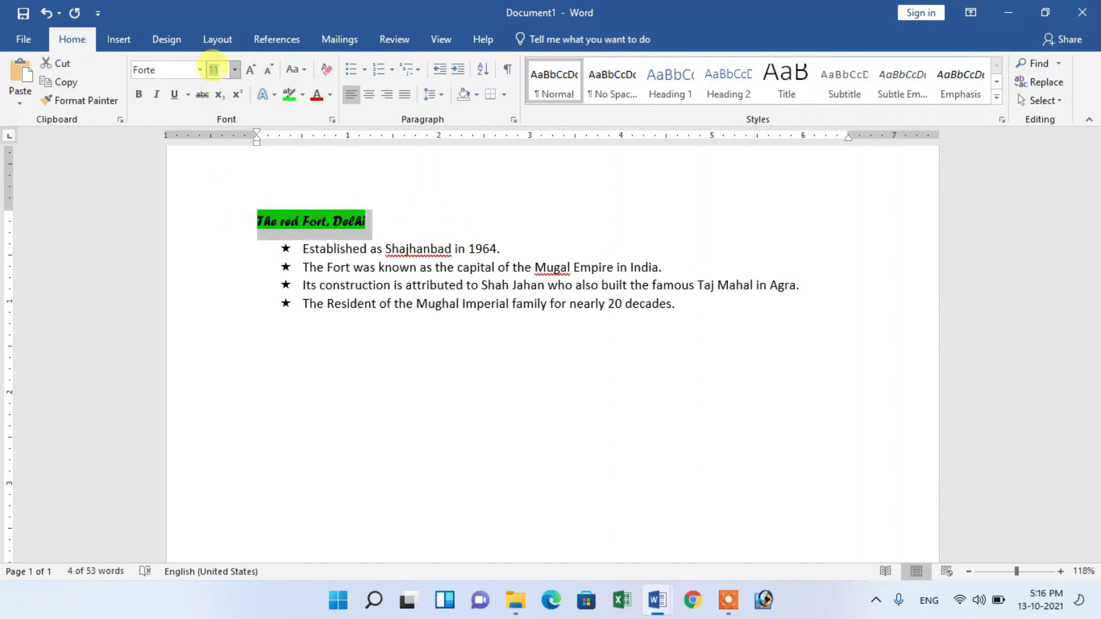
key("Return")
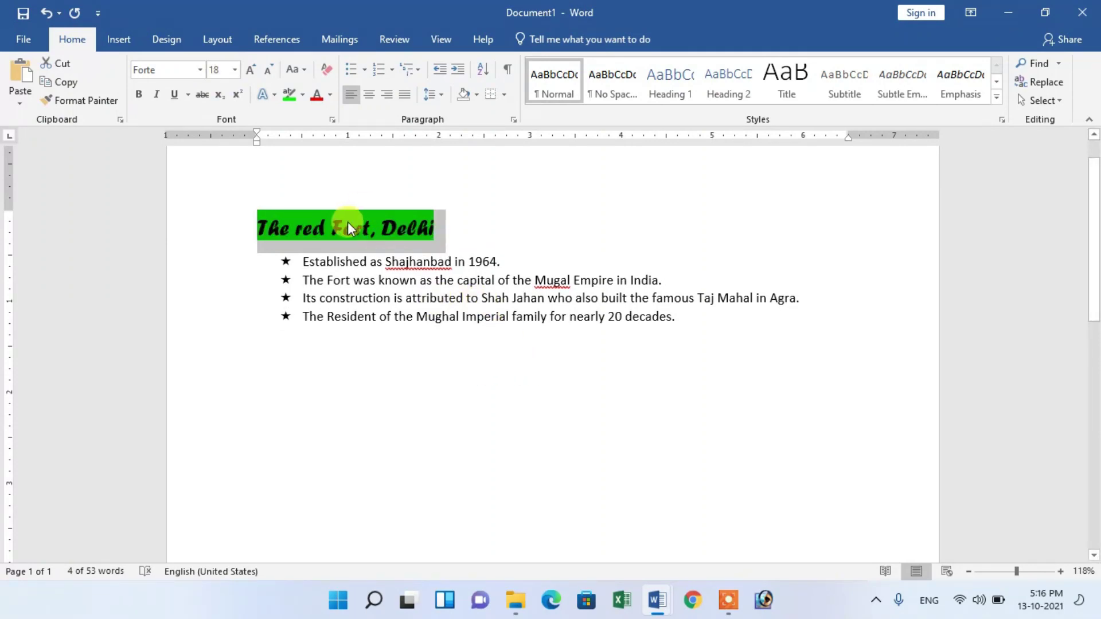
Capitalize the word "red" in the heading so it reads "The Red Fort, Delhi".
left_click(306, 230)
key("BackSpace")
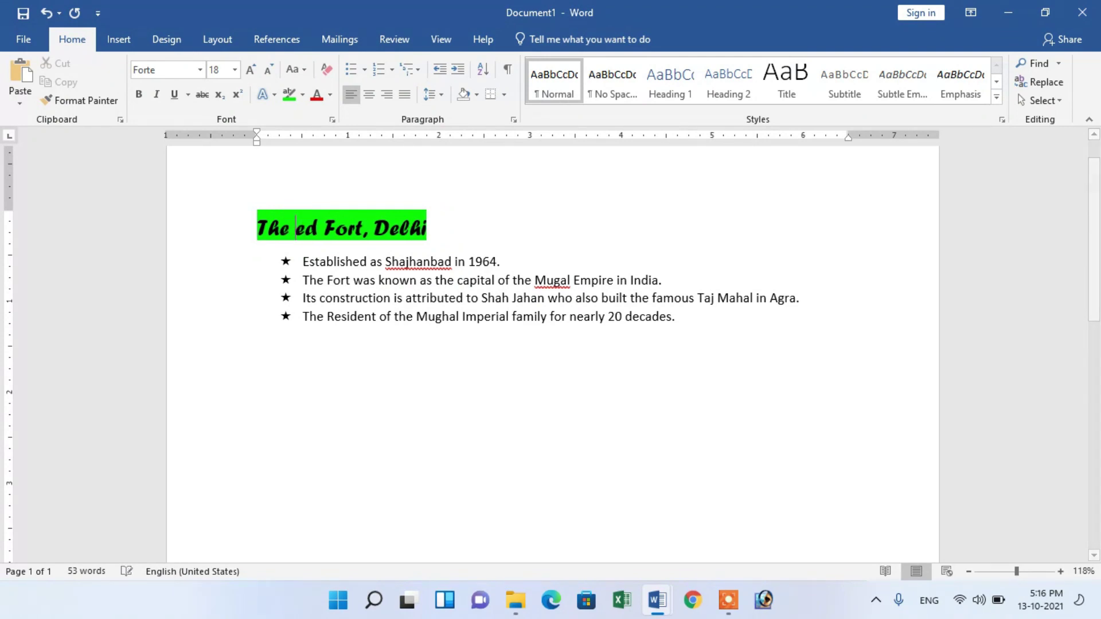
type("R")
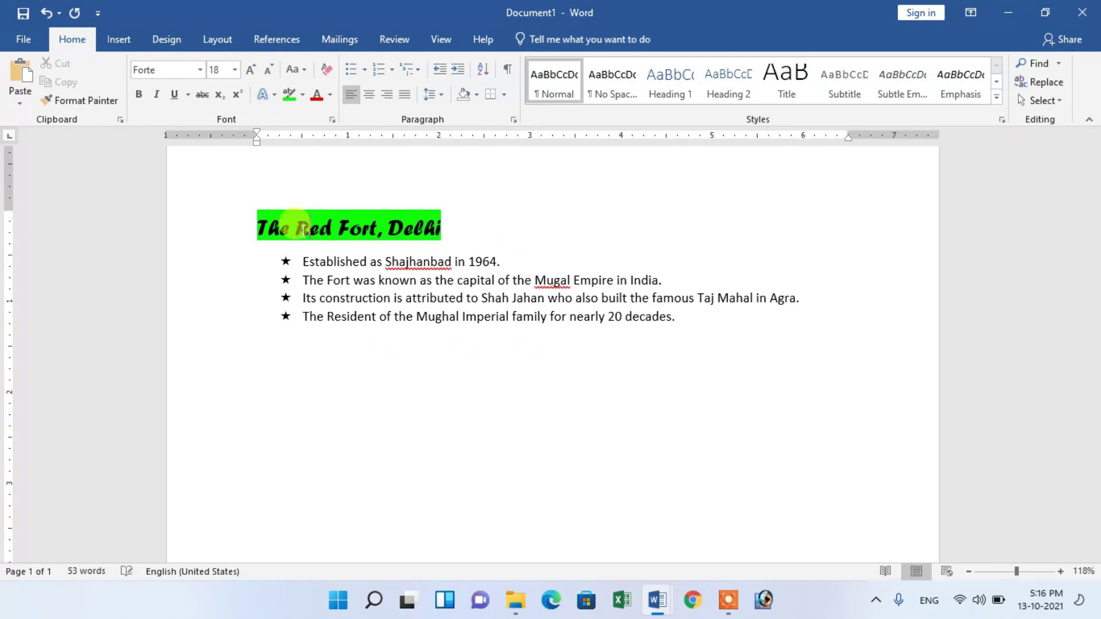
left_click(693, 370)
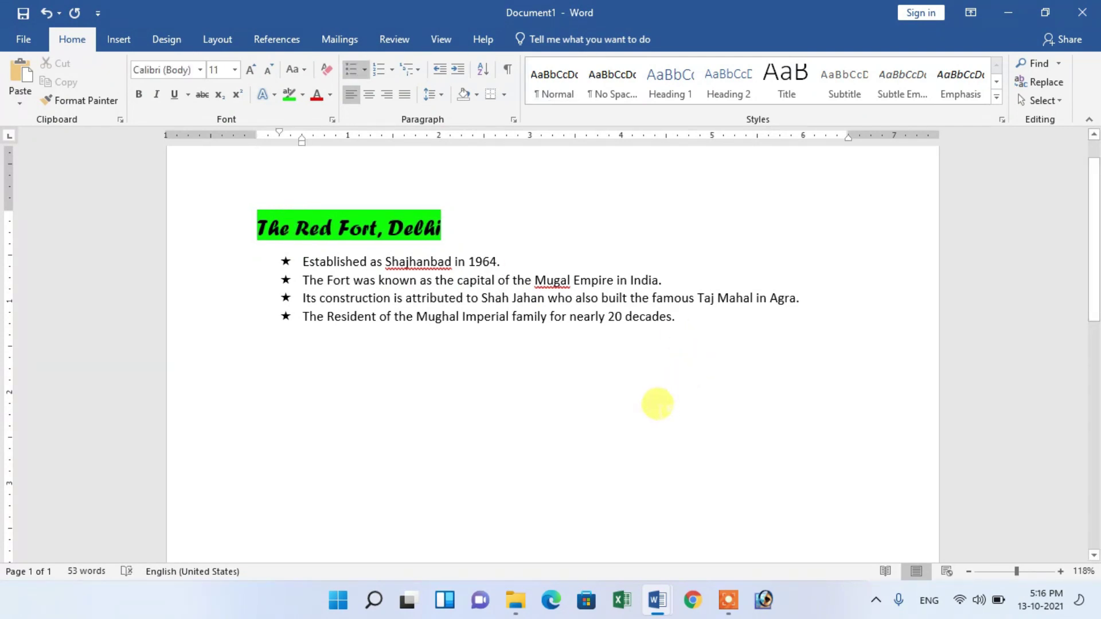
Switch to the bsso 5 sample and check the font and size of its bulleted lines.
mouse_move(657, 601)
left_click(600, 511)
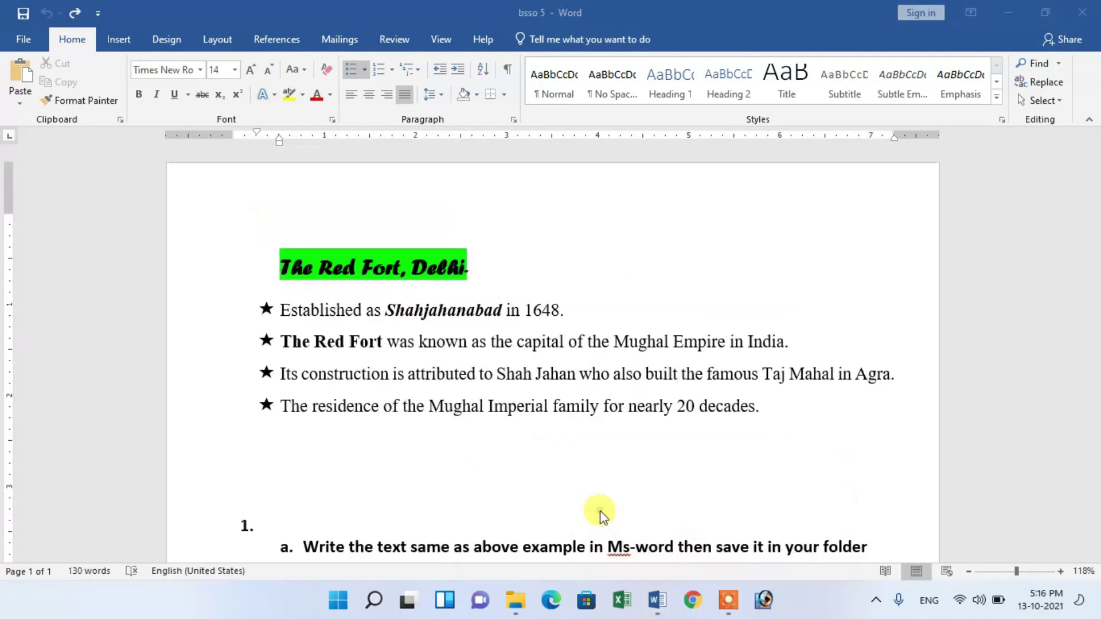
left_click(539, 441)
scroll(555, 327, "down", 3)
scroll(555, 331, "up", 2)
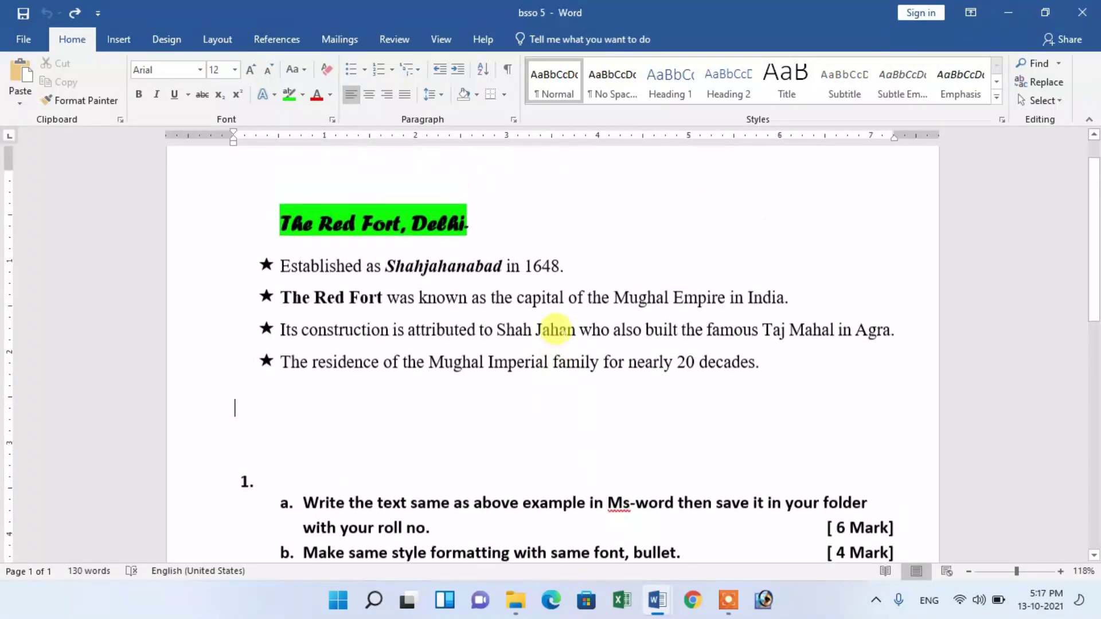
left_click_drag(801, 374, 253, 245)
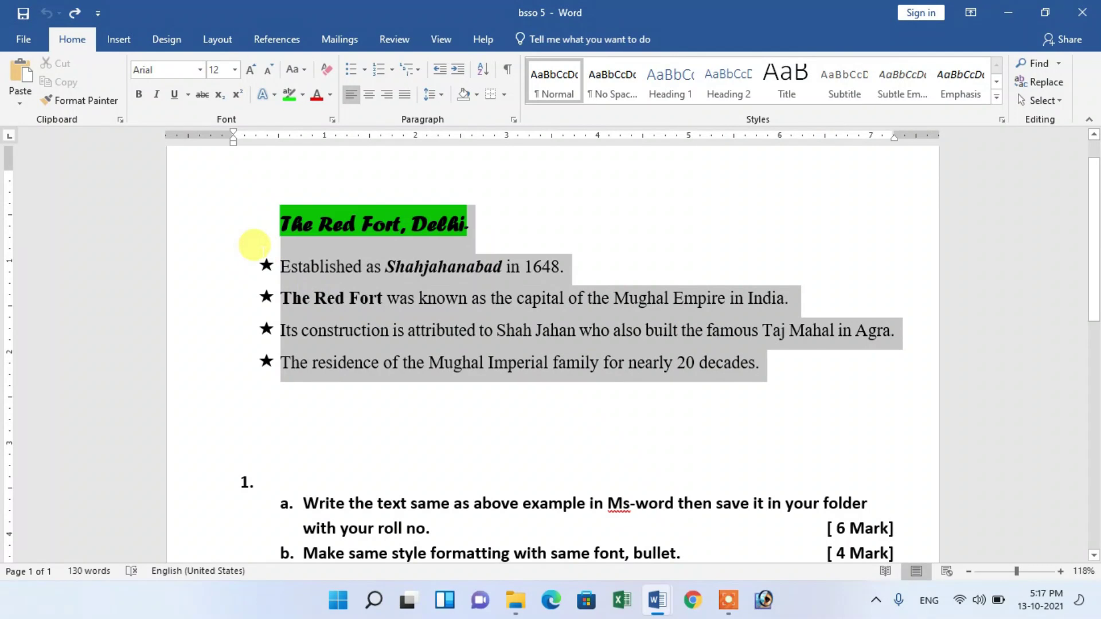
left_click(494, 454)
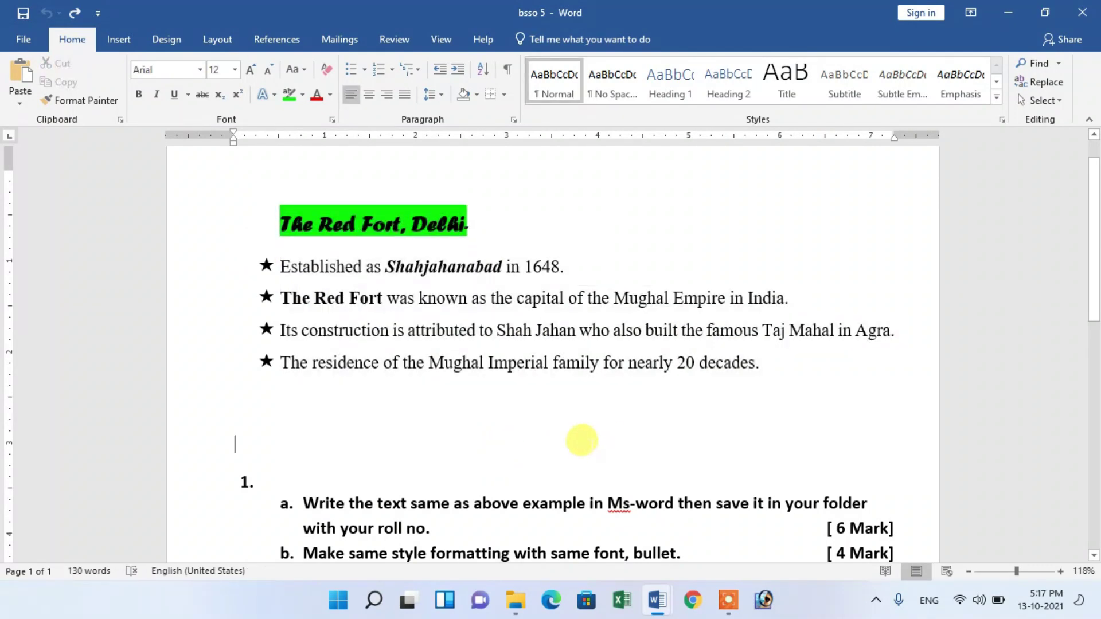
left_click_drag(512, 268, 307, 272)
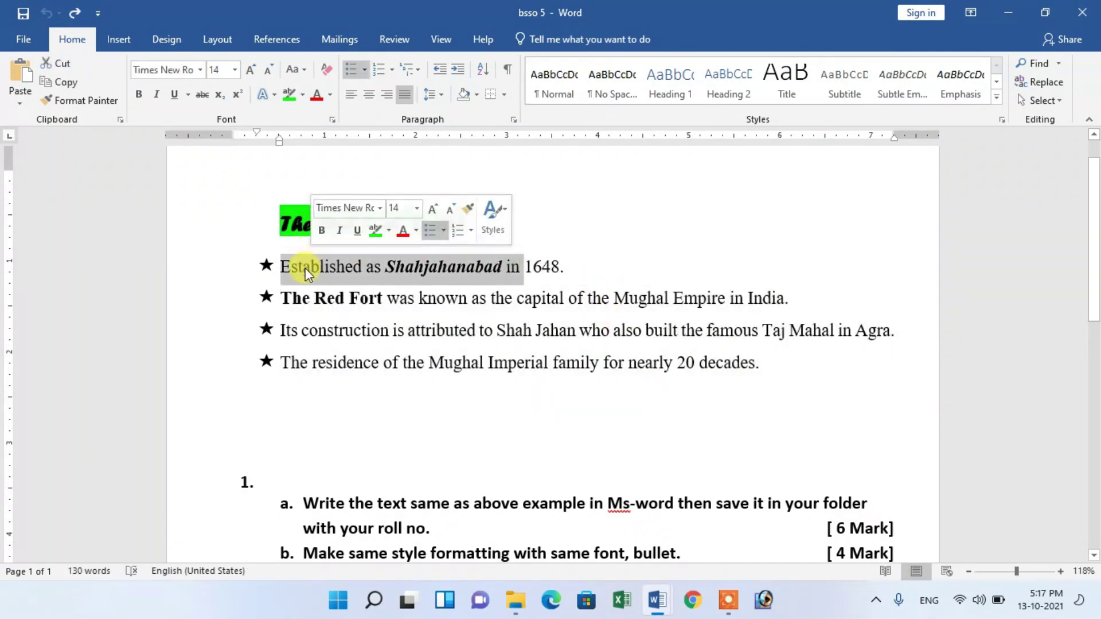
Switch to Document1 and set the four bulleted lines in Times New Roman at size 14.
left_click(658, 600)
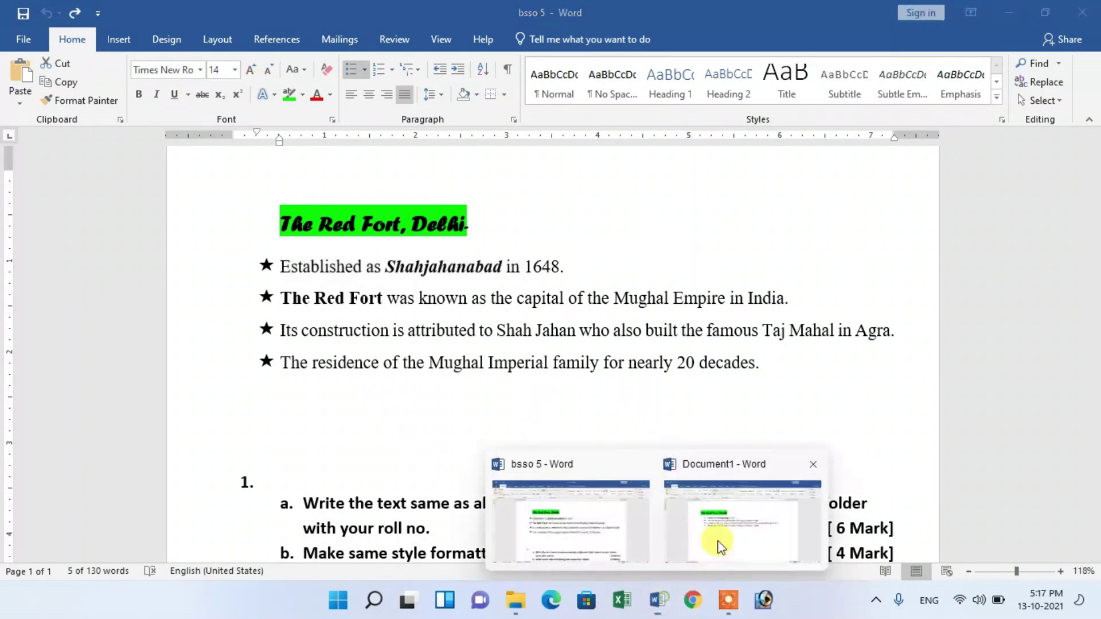
left_click(721, 546)
left_click_drag(695, 321, 283, 258)
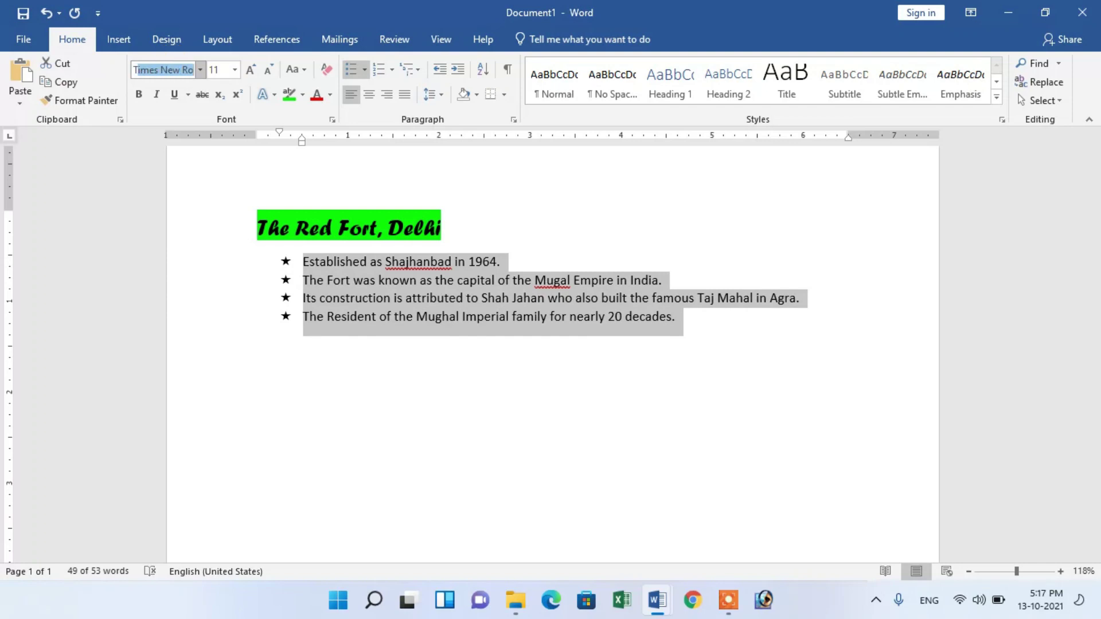
key("Return")
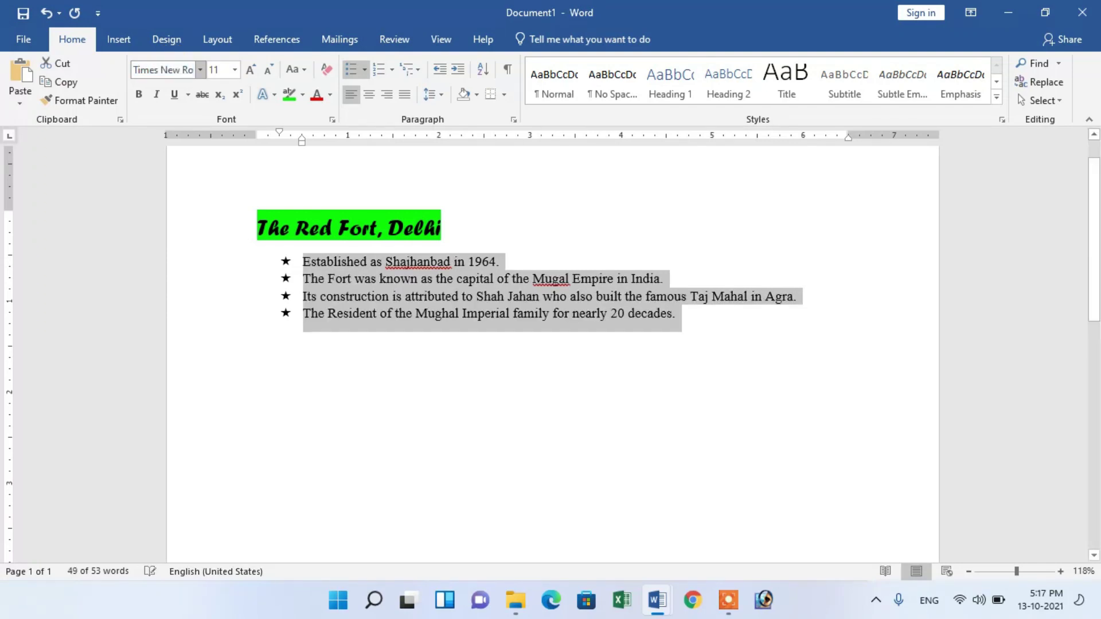
left_click(250, 70)
left_click(250, 70)
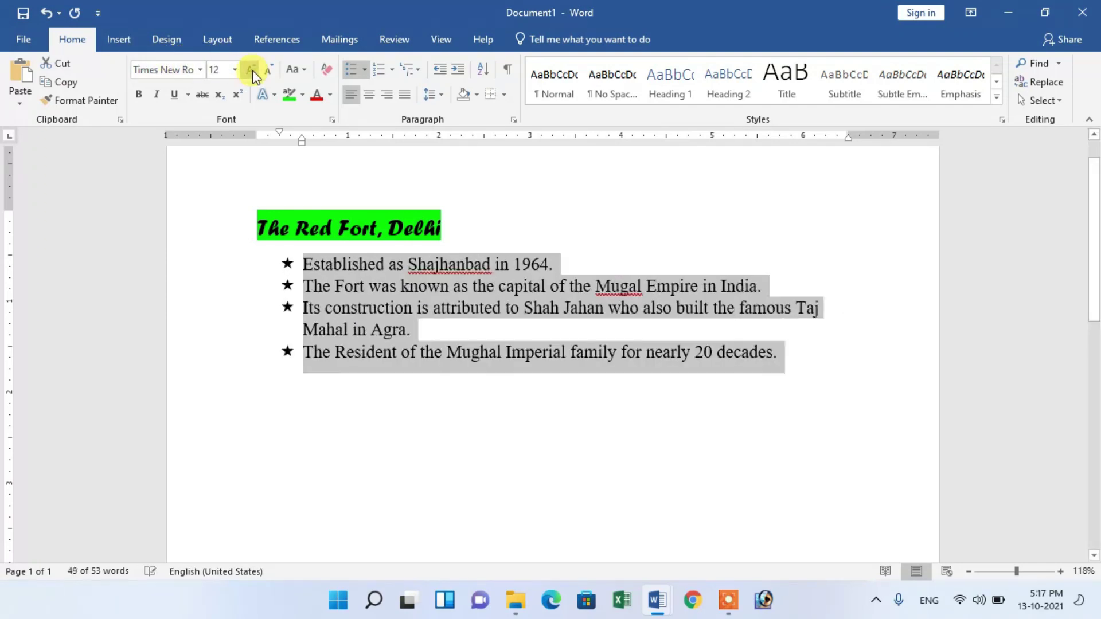
left_click(565, 429)
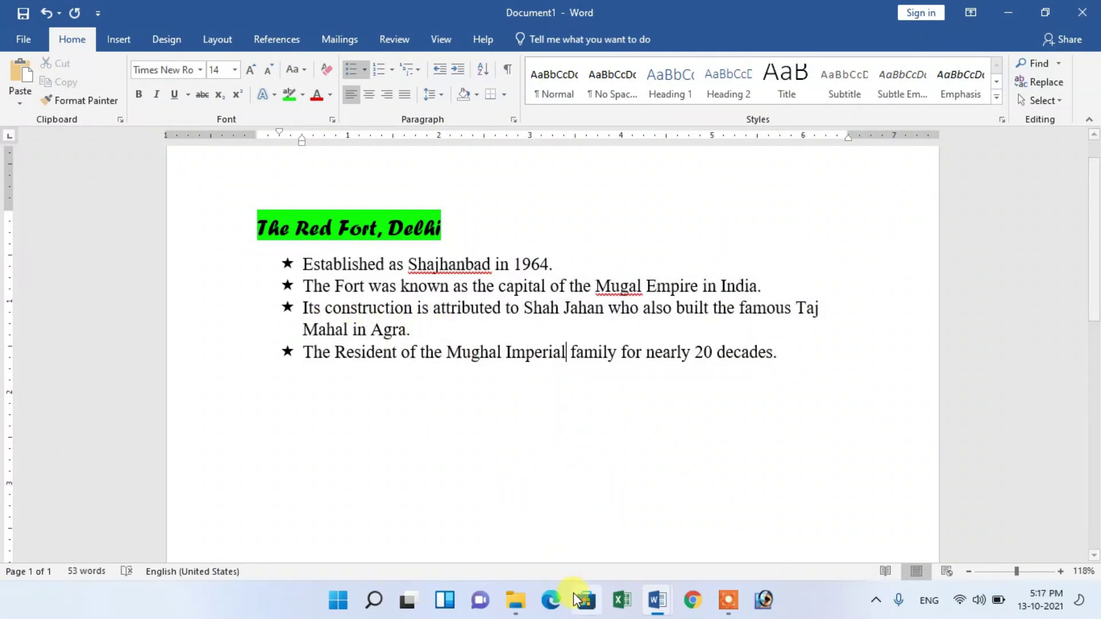
Check in the bsso 5 sample which words of the first two bulleted lines are emphasized.
mouse_move(653, 597)
left_click(573, 533)
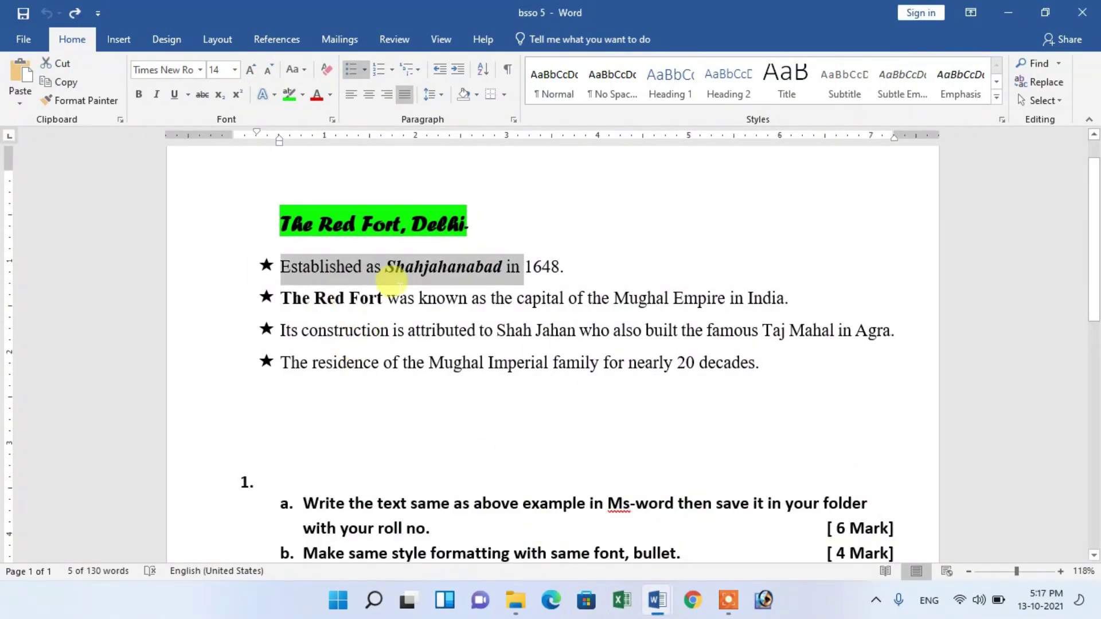
left_click_drag(389, 265, 466, 267)
double_click(295, 298)
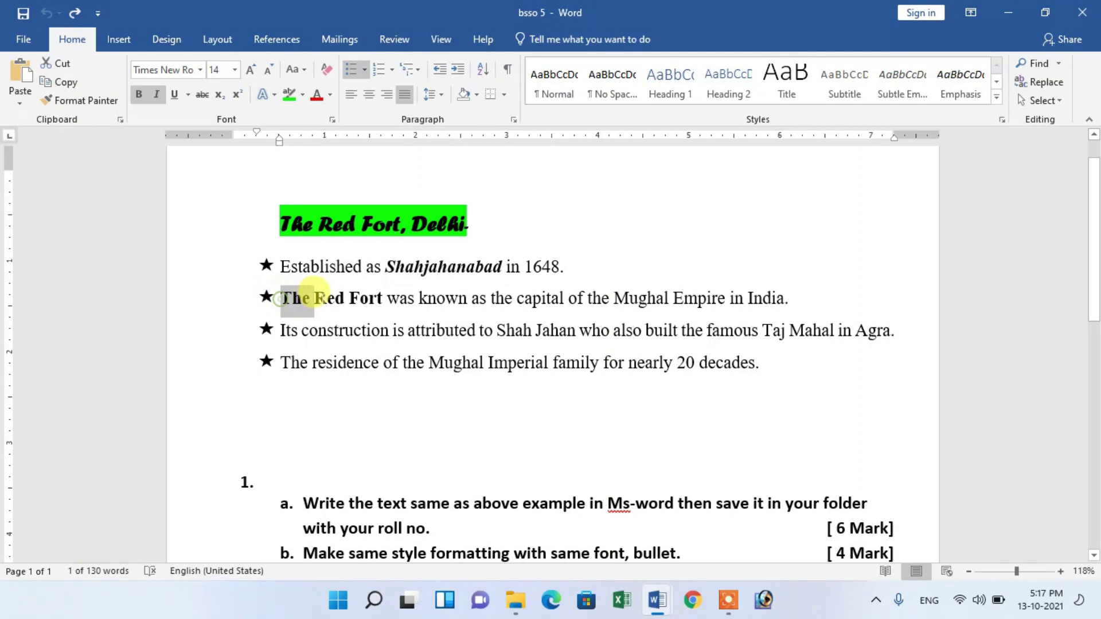
left_click(573, 404)
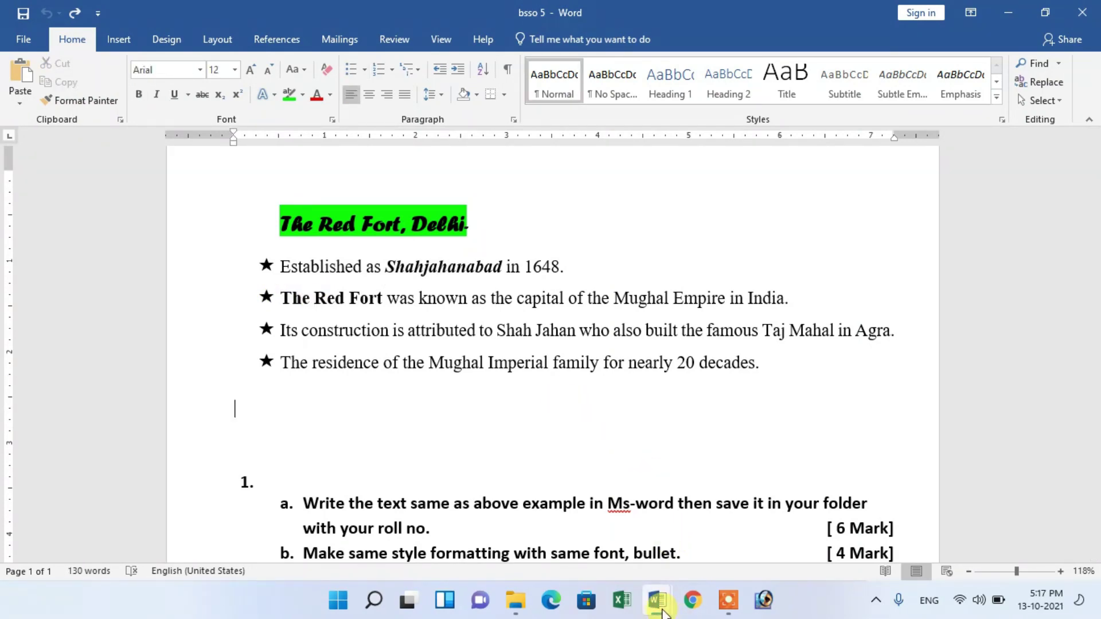
Switch to Document1 and make the place name "Shajhanbad" in the first bulleted line bold.
mouse_move(662, 613)
left_click(681, 545)
left_click_drag(405, 259, 463, 260)
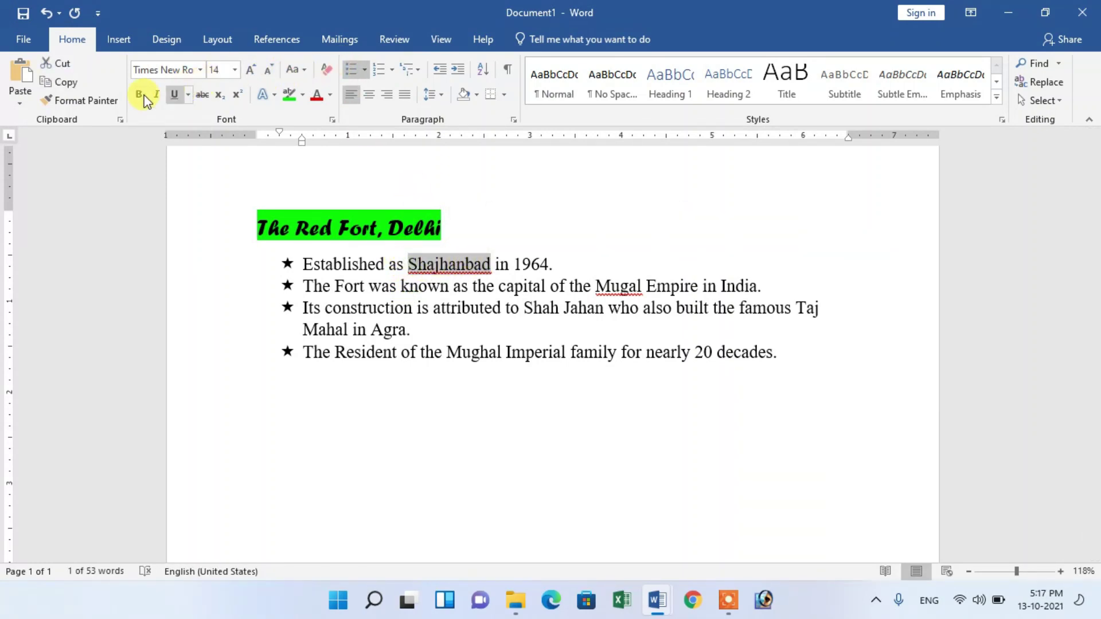
left_click(143, 97)
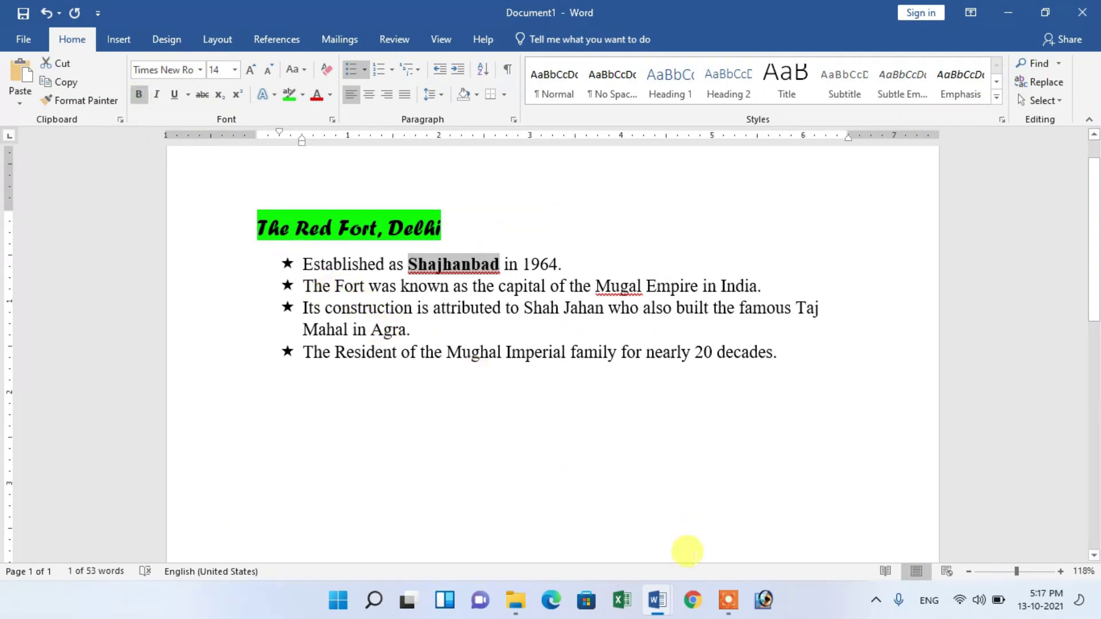
Check the bold place name in the bsso 5 sample and change its spelling in Document1 to "Shahabad".
mouse_move(657, 600)
left_click(593, 523)
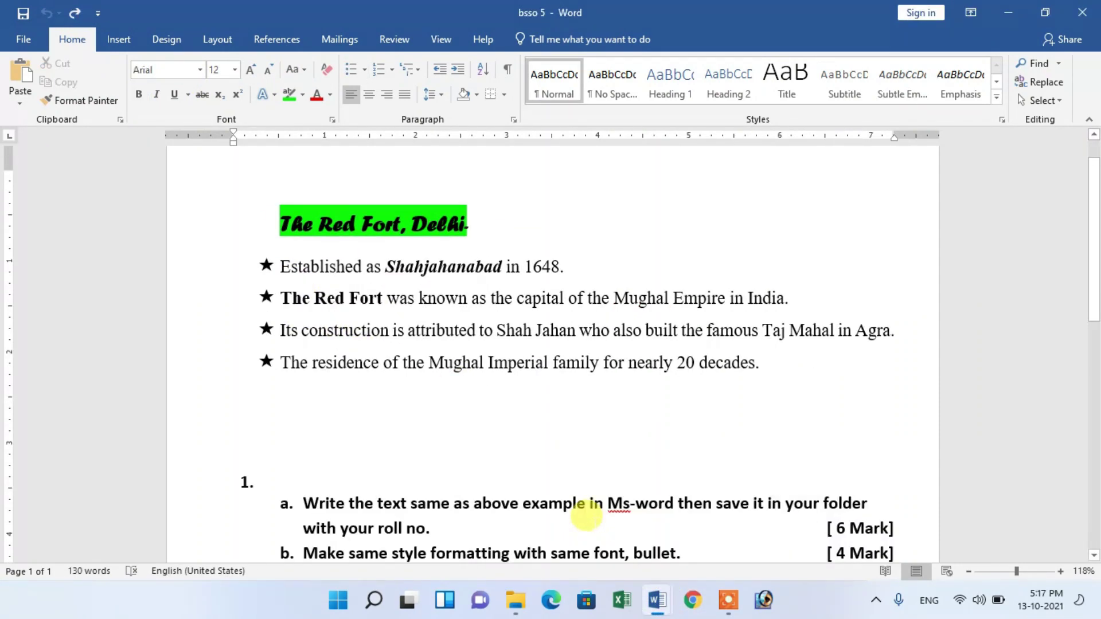
double_click(444, 266)
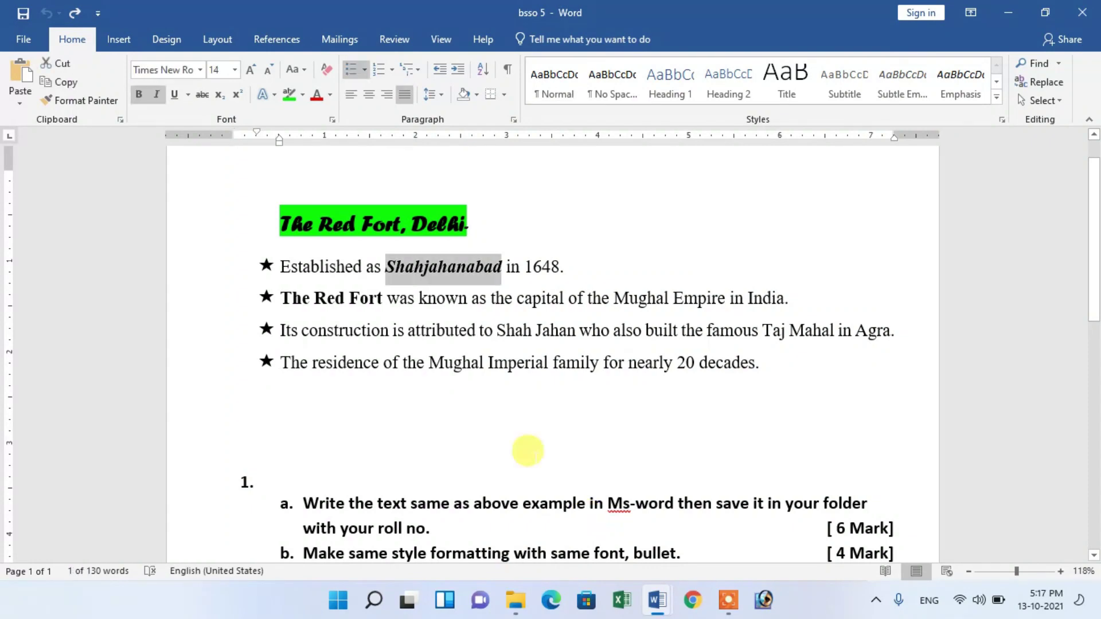
left_click(657, 599)
left_click(695, 528)
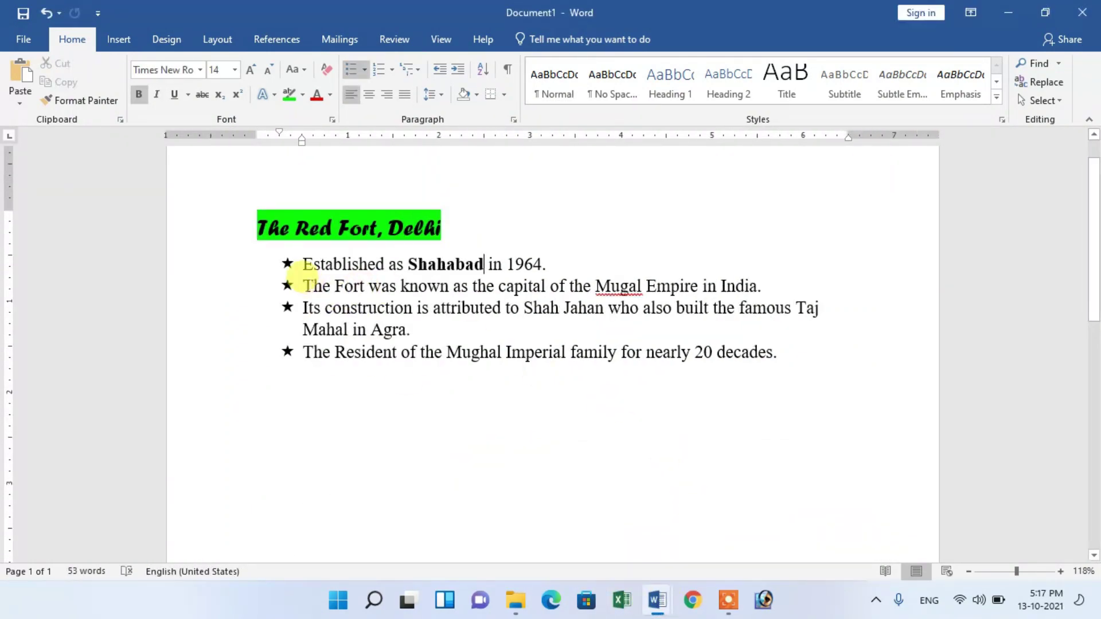
Change the opening of the second bulleted line to "The Red Fort" and make those words bold.
left_click_drag(301, 284, 401, 265)
type("The Red Fort")
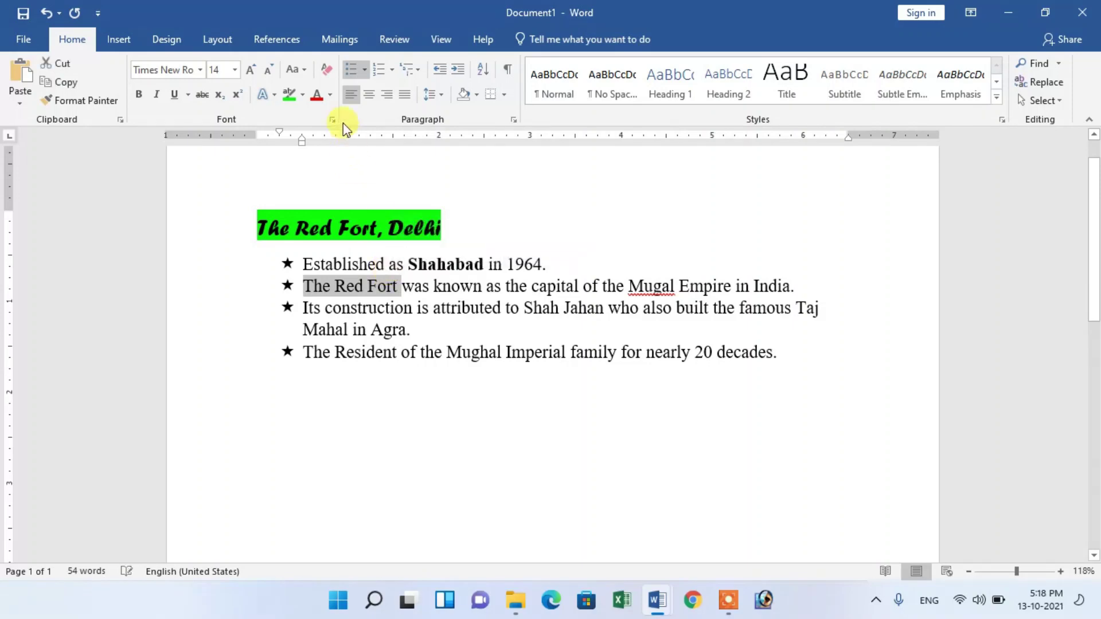
left_click(139, 96)
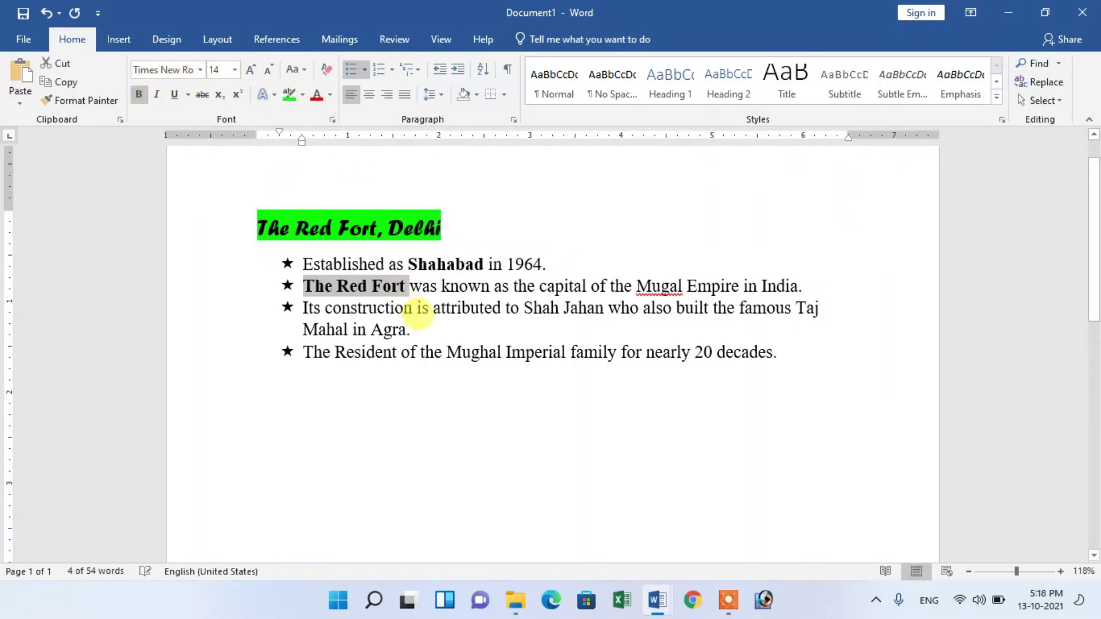
left_click(430, 322)
Read task c in the bsso 5 document about indenting the last line and changing its bullet style.
mouse_move(665, 601)
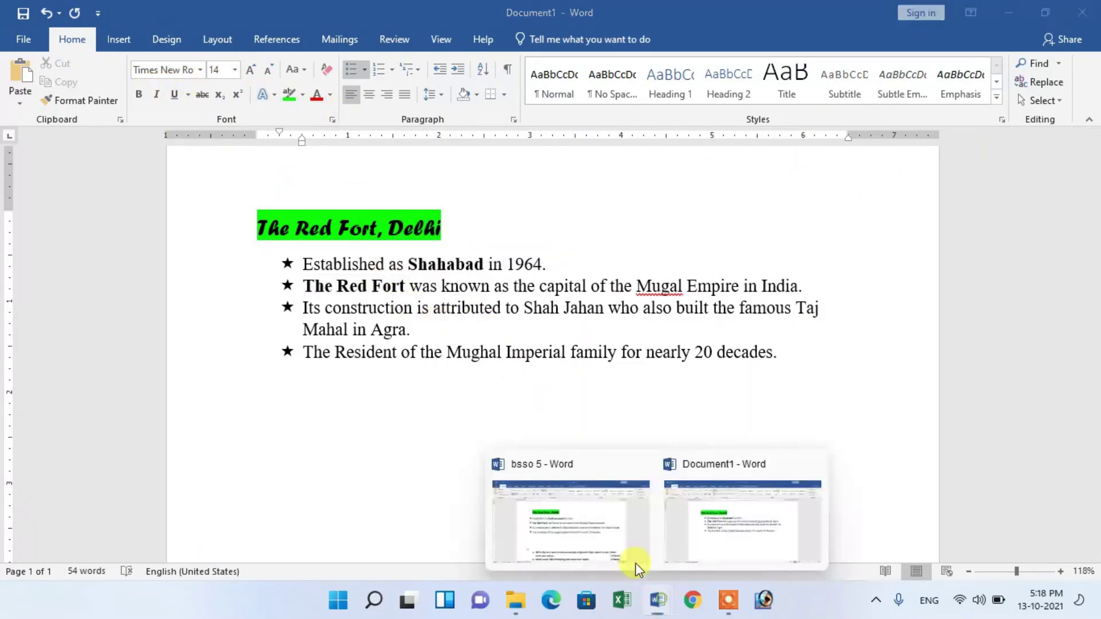
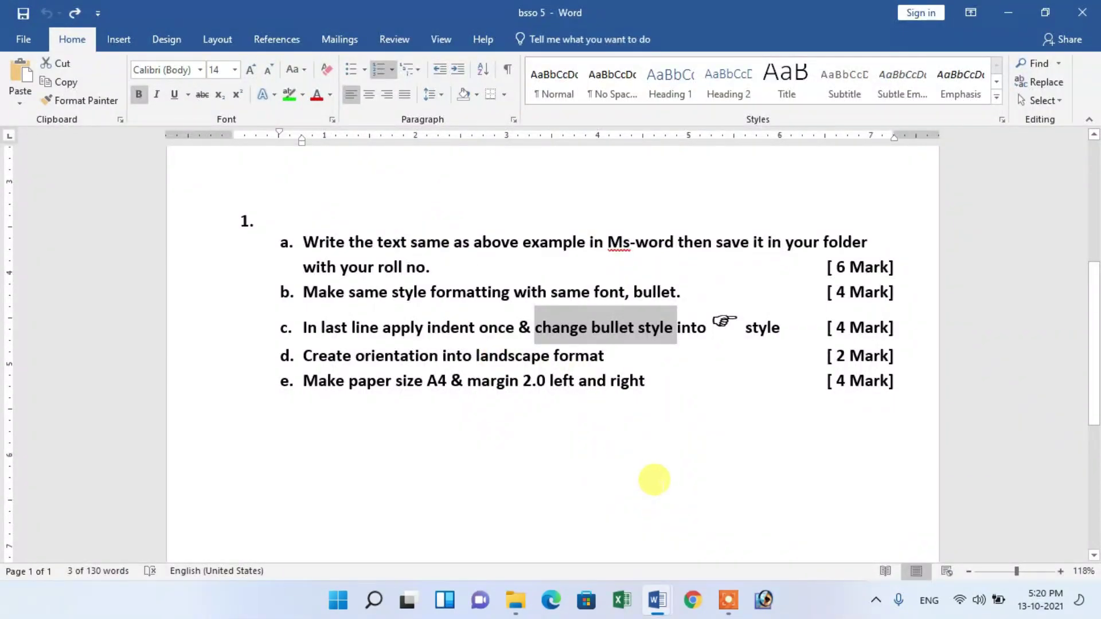
scroll(650, 414, "up", 3)
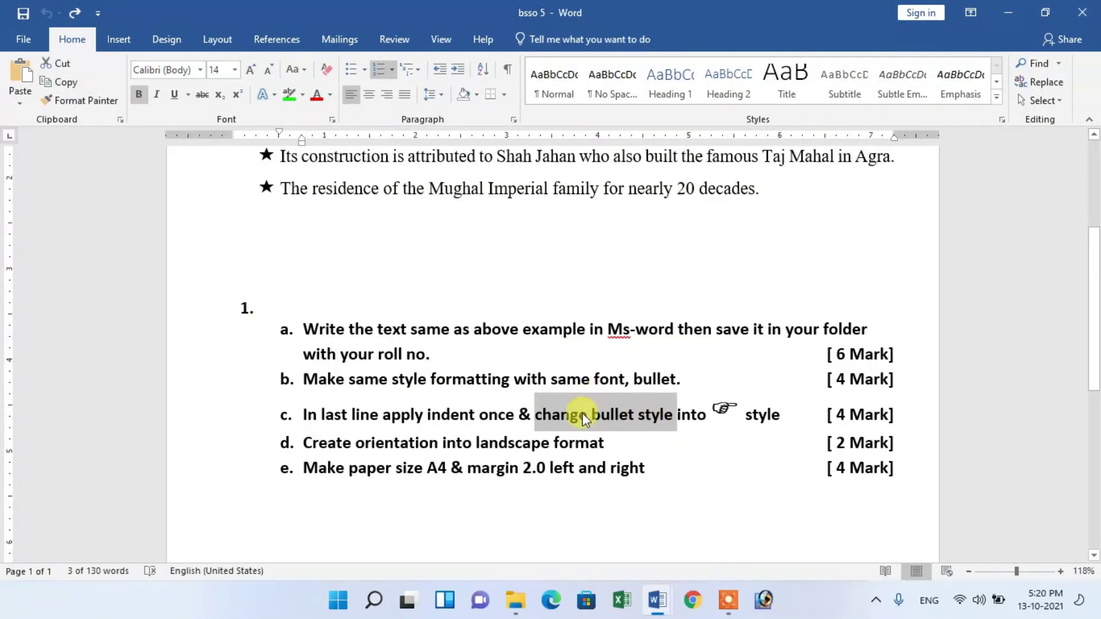
scroll(575, 397, "up", 4)
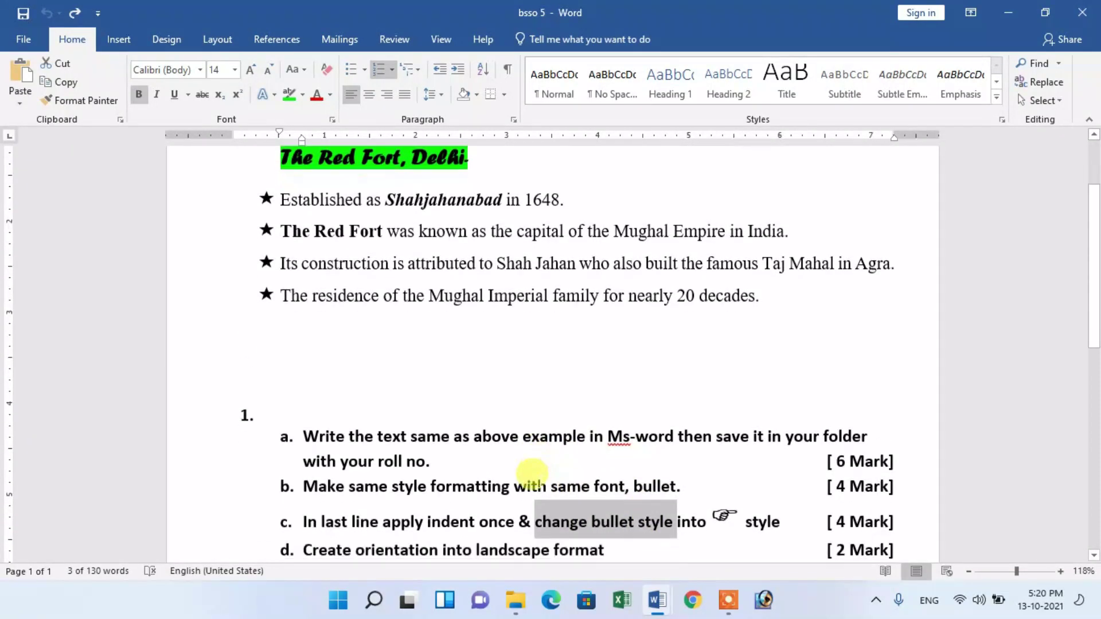
scroll(529, 482, "down", 4)
left_click(428, 414)
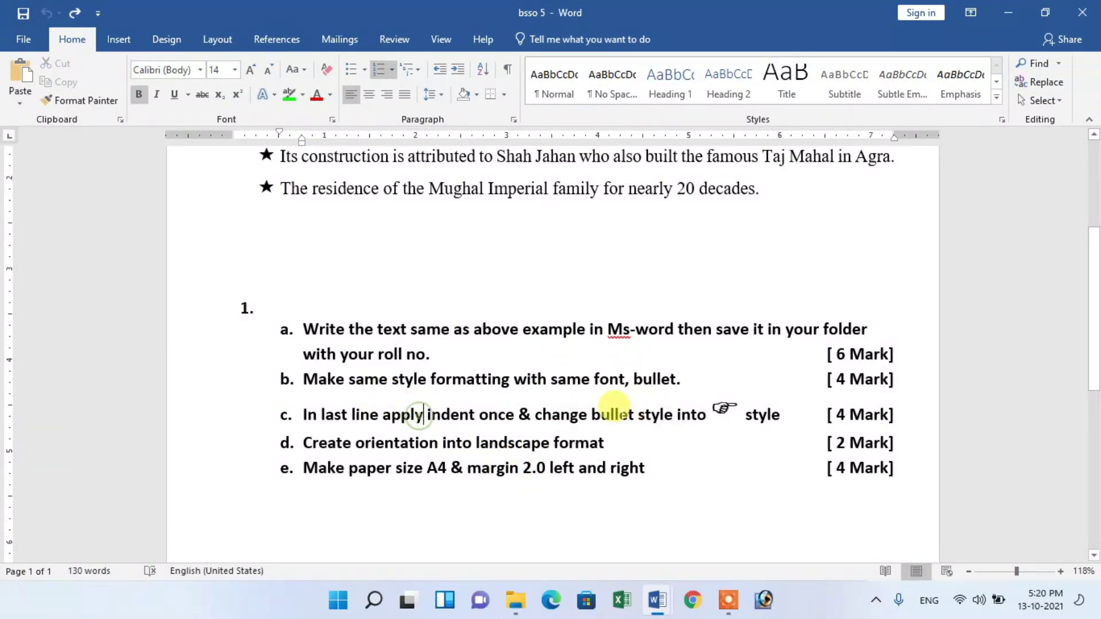
left_click(518, 414, "shift")
left_click(774, 423)
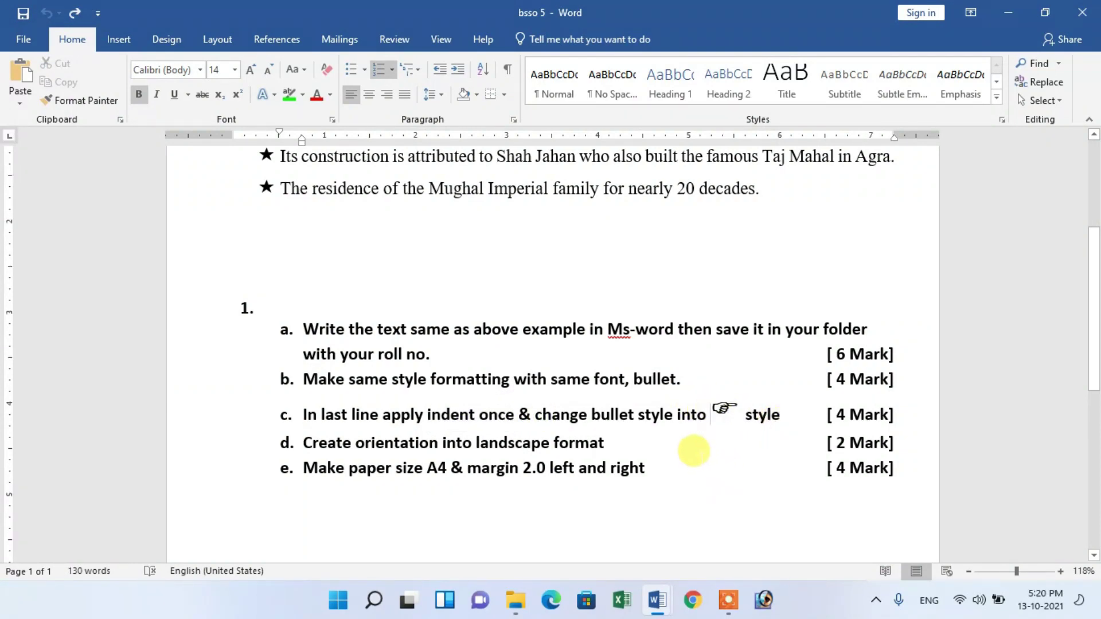
scroll(696, 450, "up", 3)
left_click(266, 360)
left_click_drag(266, 361, 295, 361)
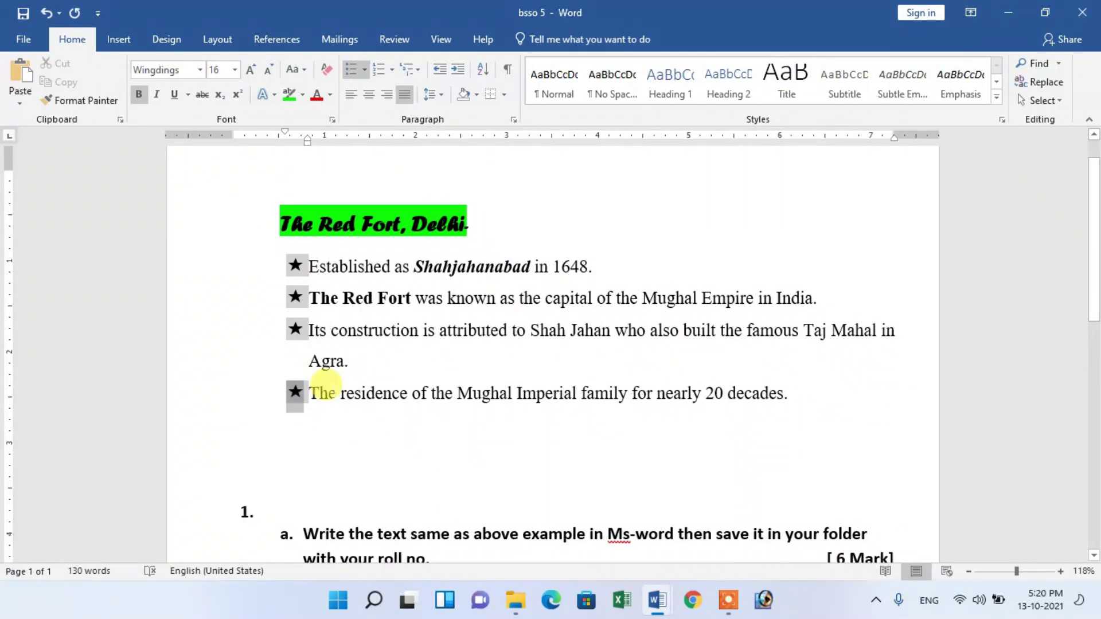
key("ctrl+z")
scroll(328, 387, "down", 2)
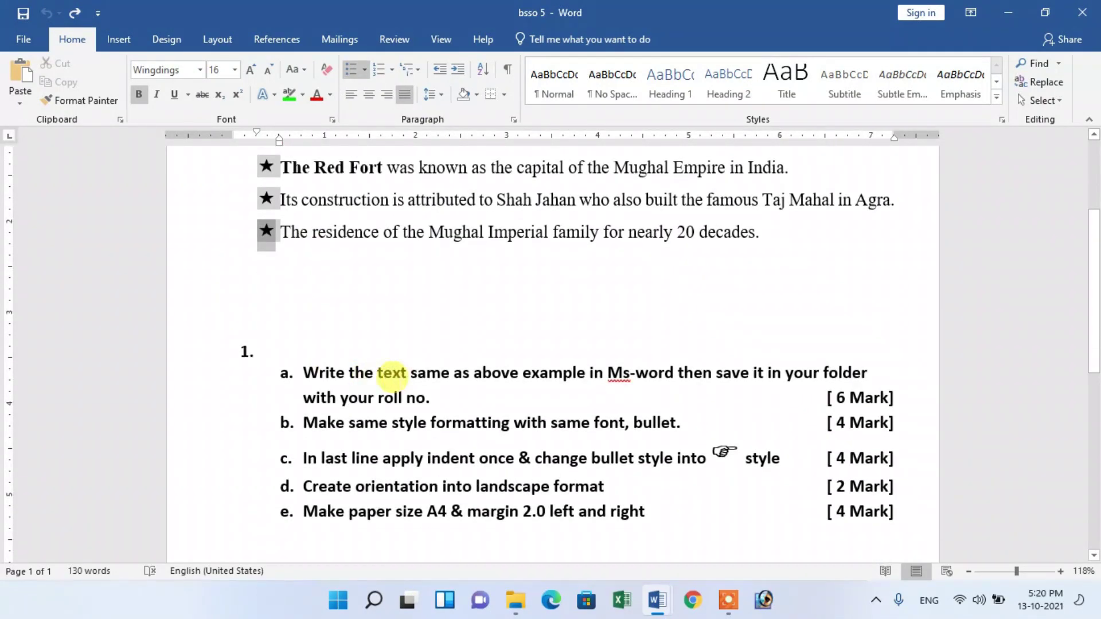
Switch to Document1 and indent the last bulleted line, "The Resident of the Mughal Imperial family", once.
mouse_move(657, 600)
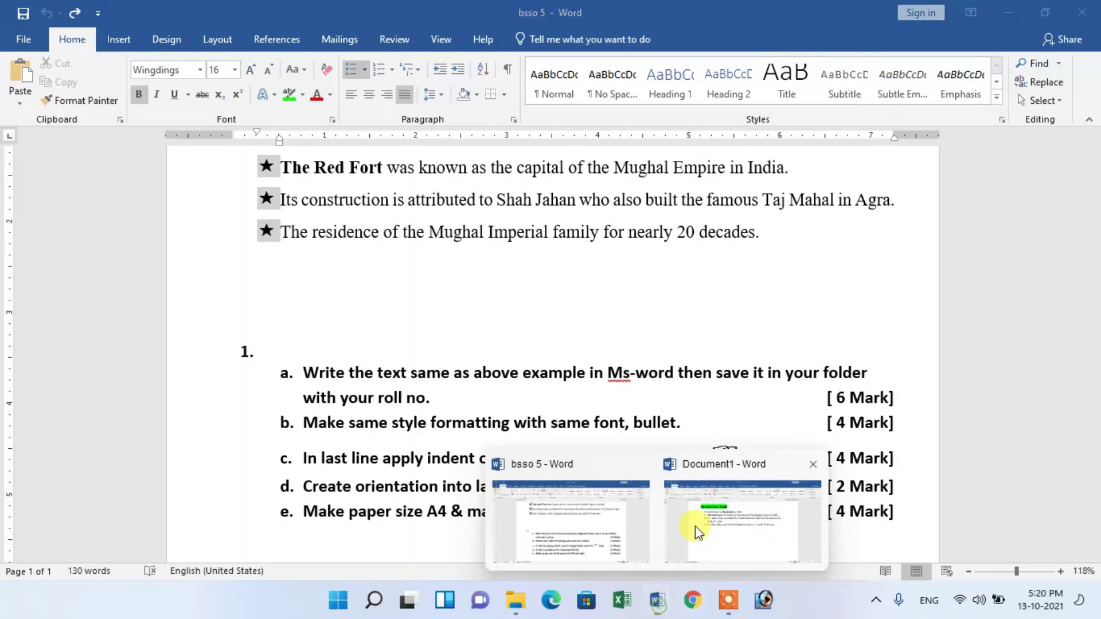
left_click(747, 523)
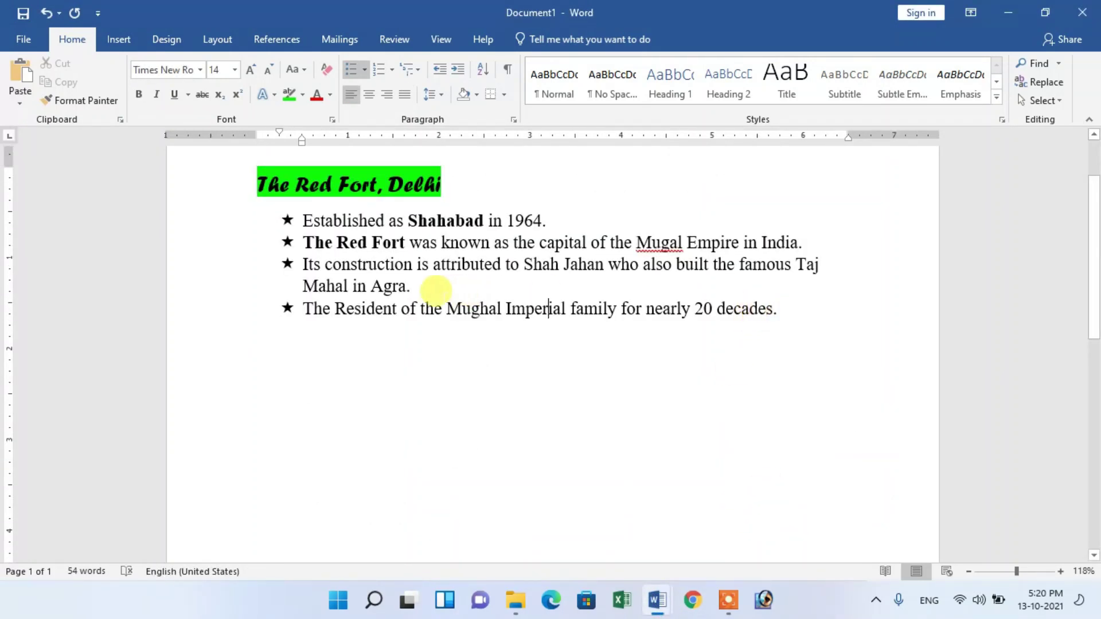
left_click(458, 70)
Start defining a new symbol bullet for the last bulleted line and set the symbol font to Wingdings.
left_click(331, 310)
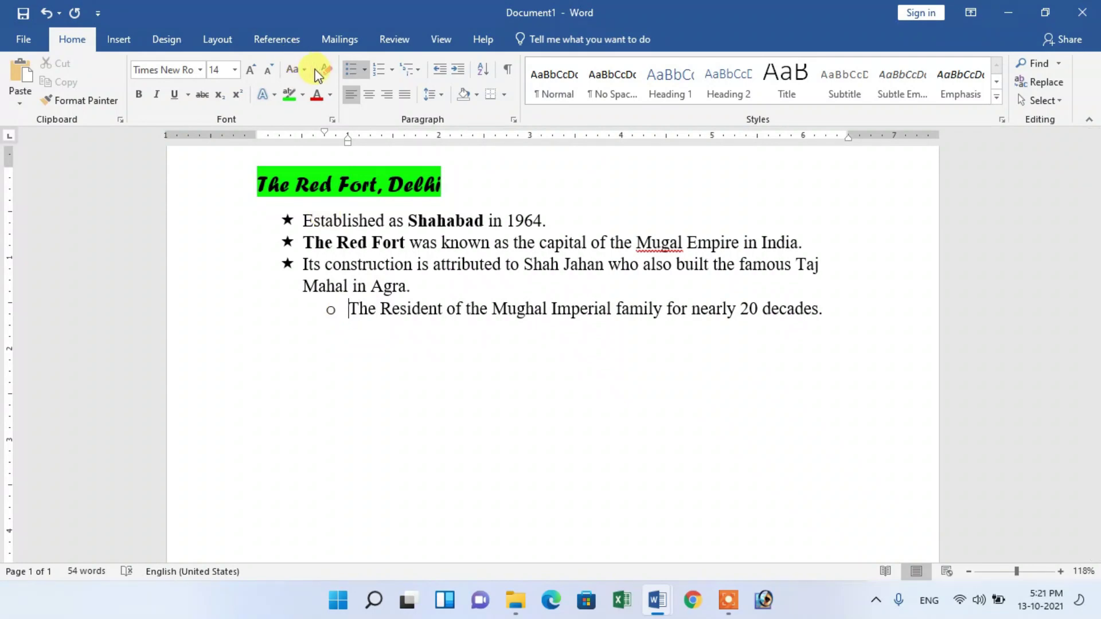
left_click(365, 70)
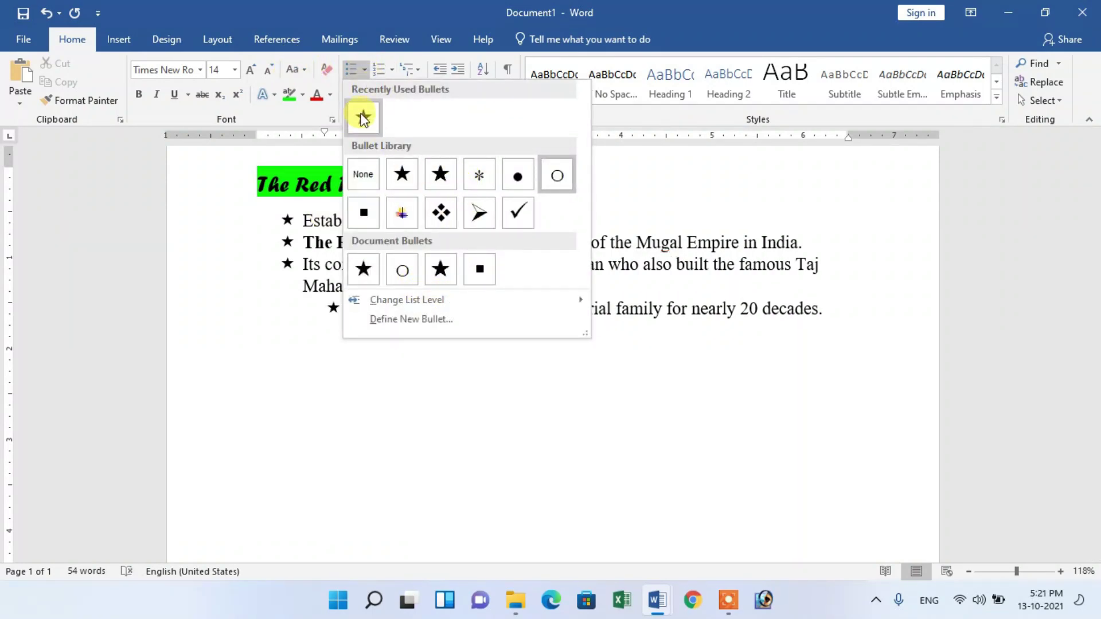
left_click(416, 321)
left_click(486, 187)
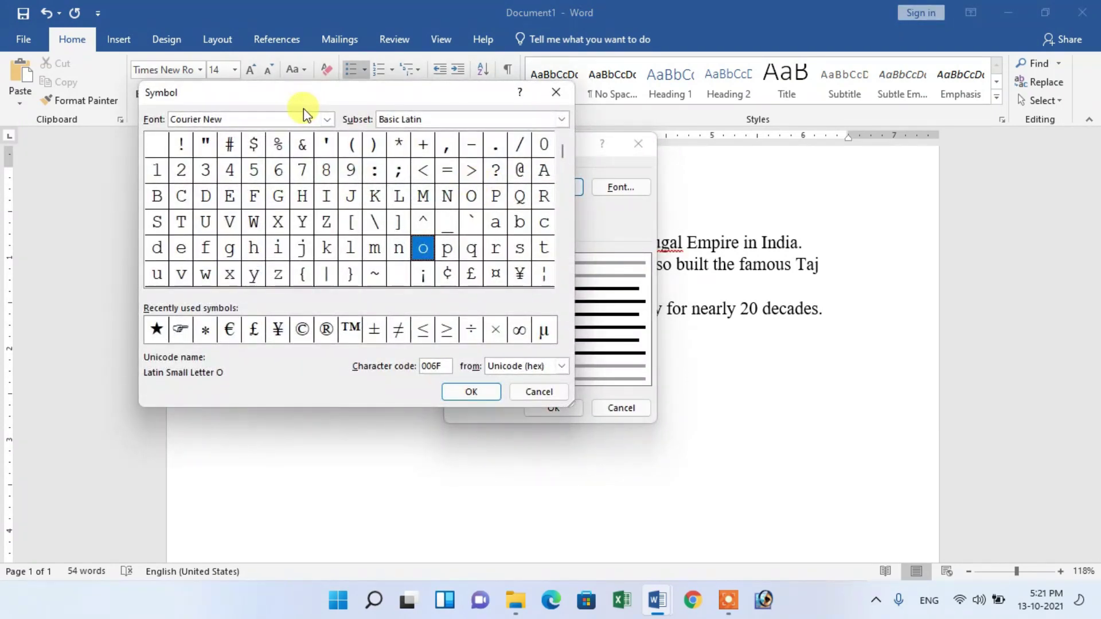
left_click(326, 119)
scroll(294, 162, "down", 10)
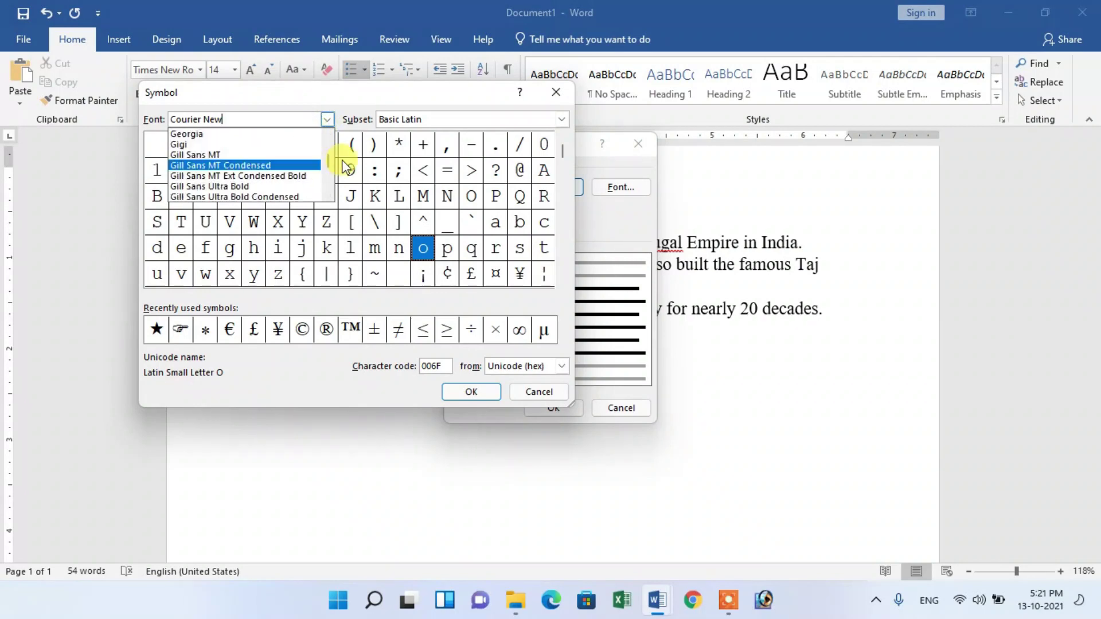
left_click_drag(330, 163, 331, 185)
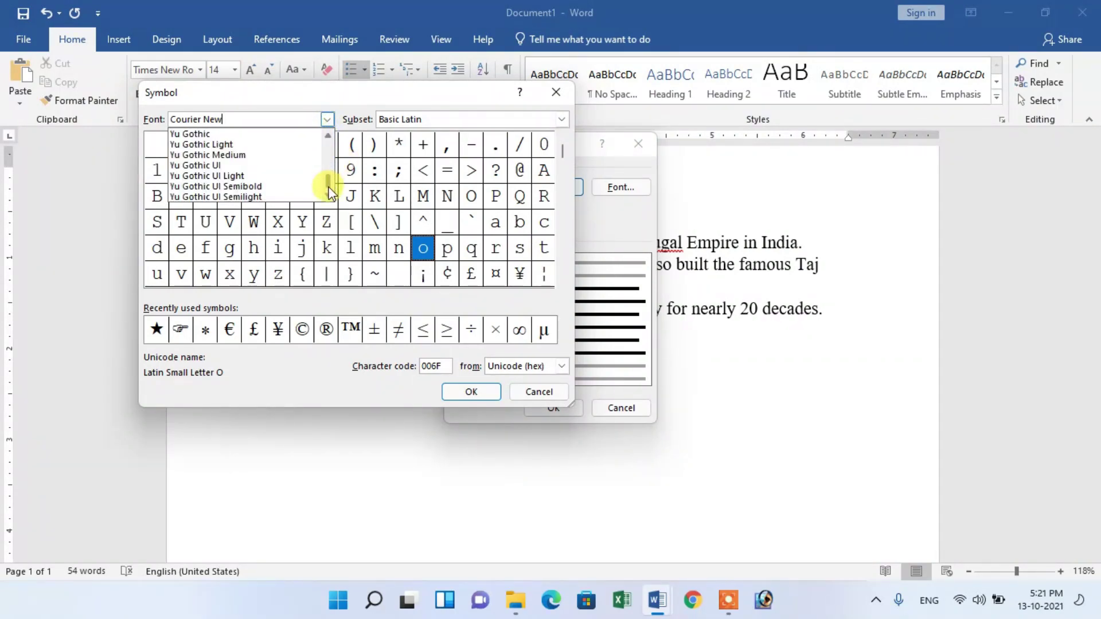
scroll(277, 164, "up", 3)
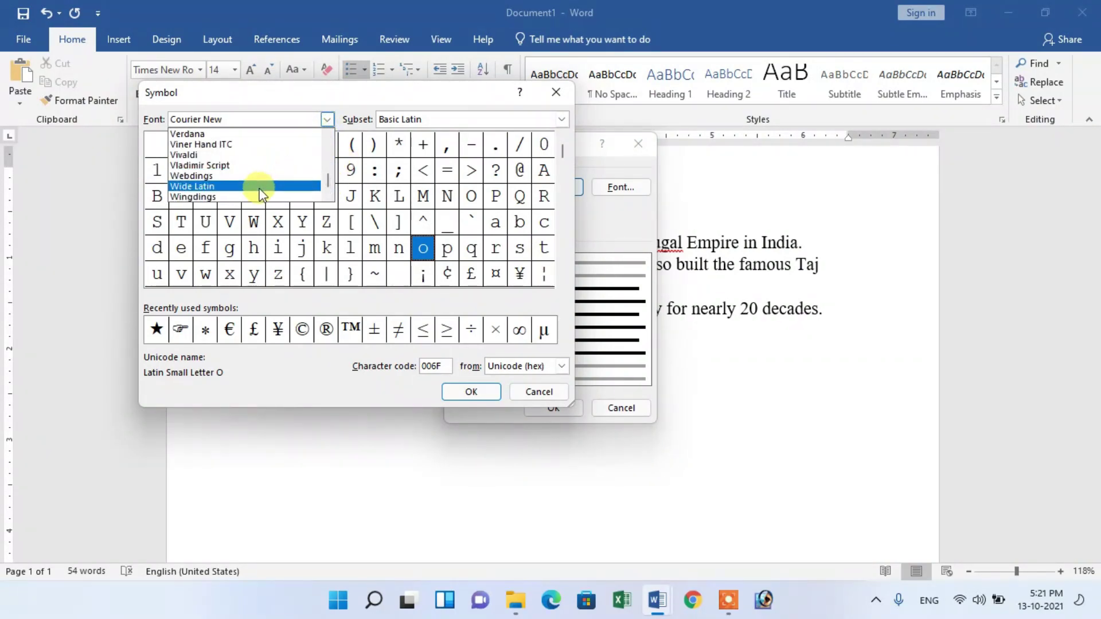
scroll(255, 182, "down", 1)
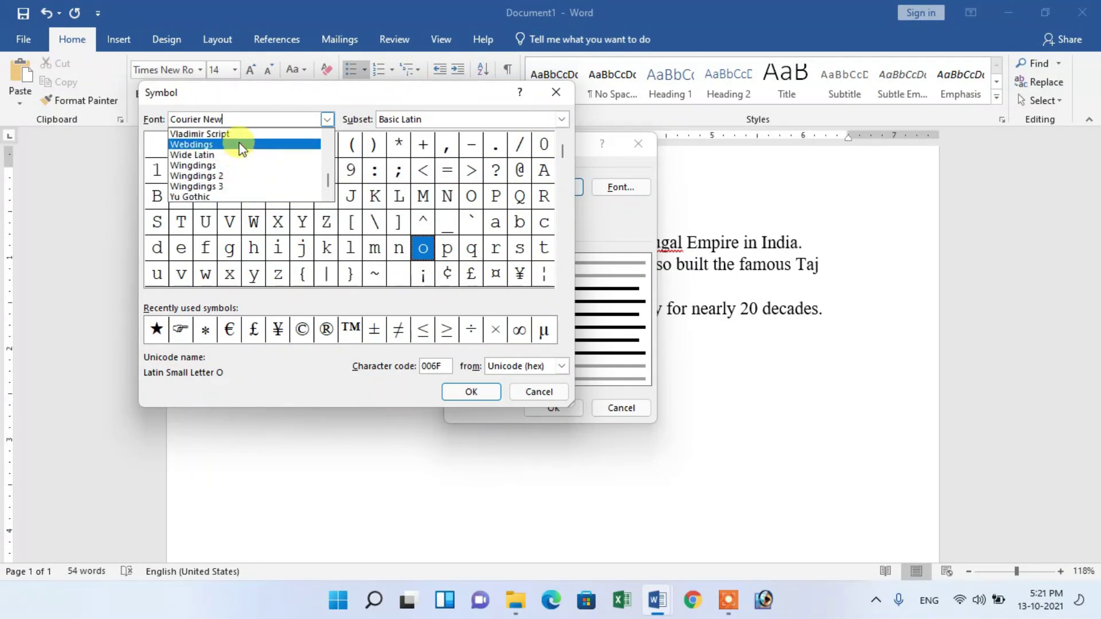
left_click(240, 168)
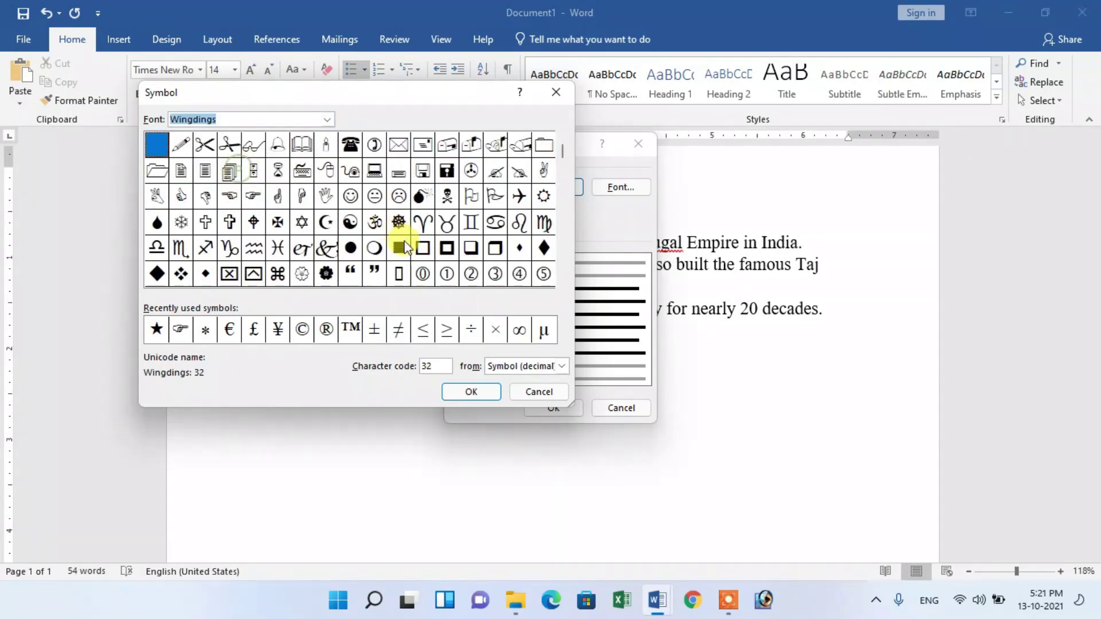
Choose the right-pointing hand symbol, character code 70, and apply it as the last line's bullet.
left_click(255, 198)
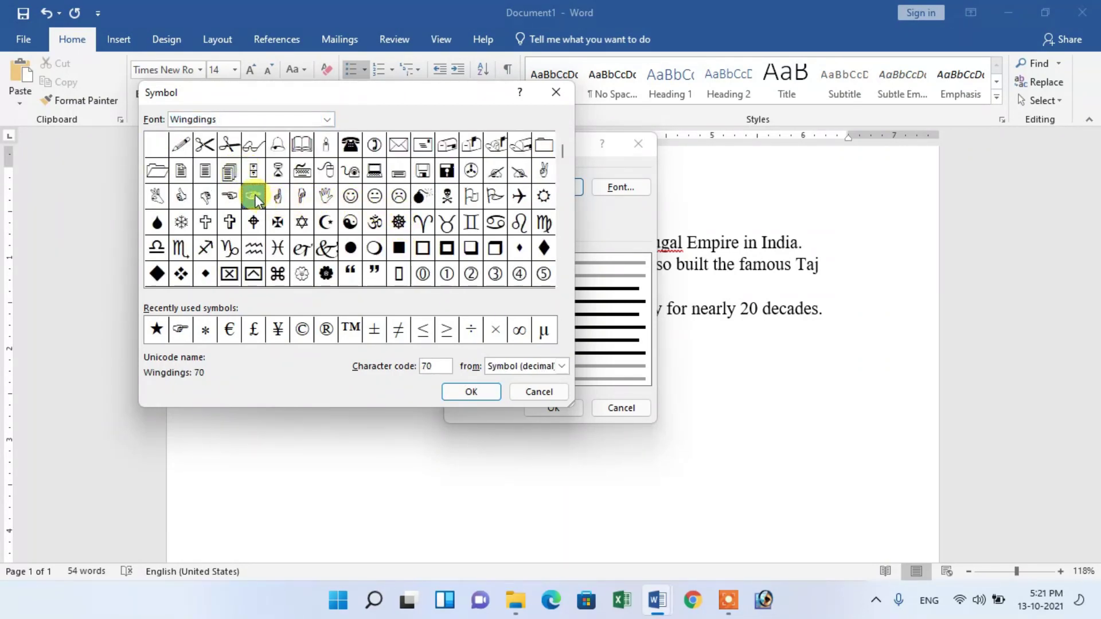
left_click(470, 392)
left_click(553, 408)
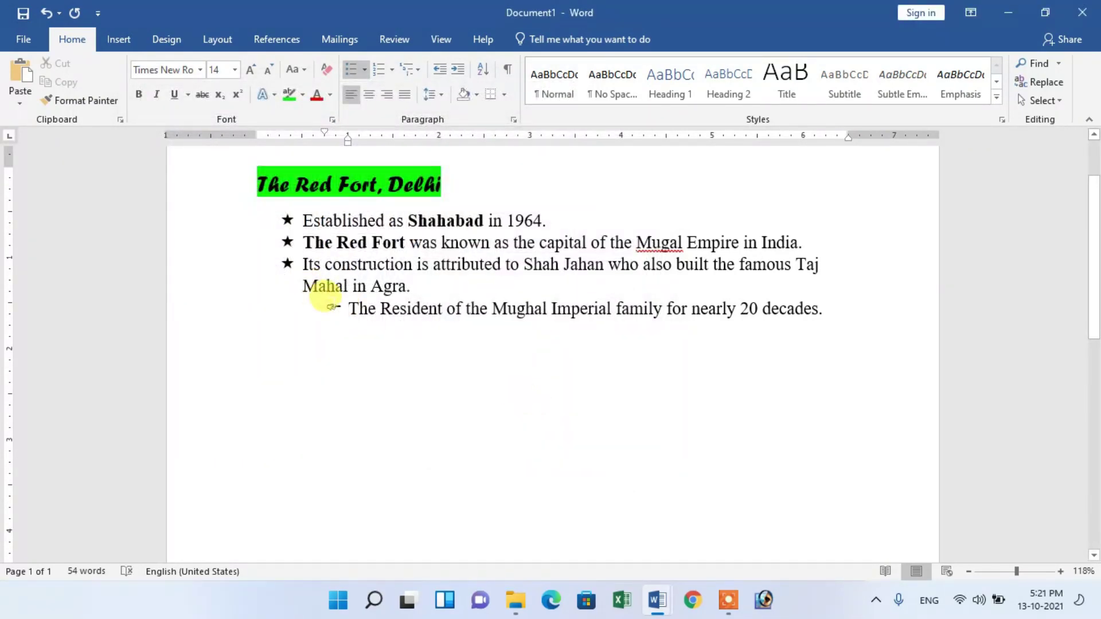
left_click(333, 307)
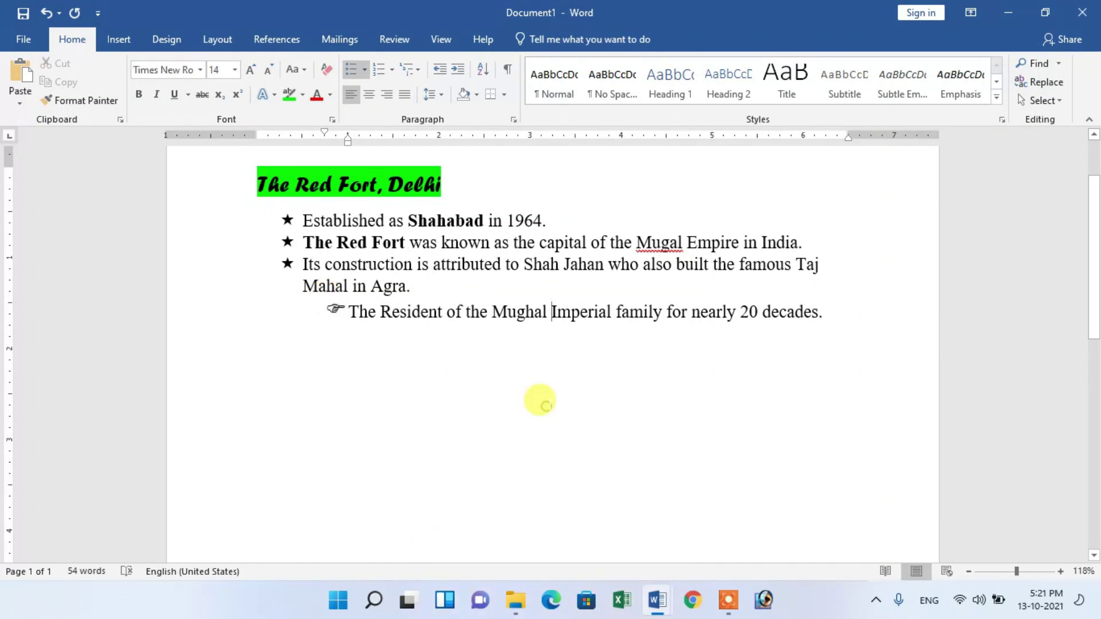
Compare task c's required bullet style in the bsso 5 document with the last line in Document1.
left_click(657, 600)
left_click(543, 497)
scroll(369, 320, "up", 1)
left_click(368, 319)
scroll(401, 344, "down", 4)
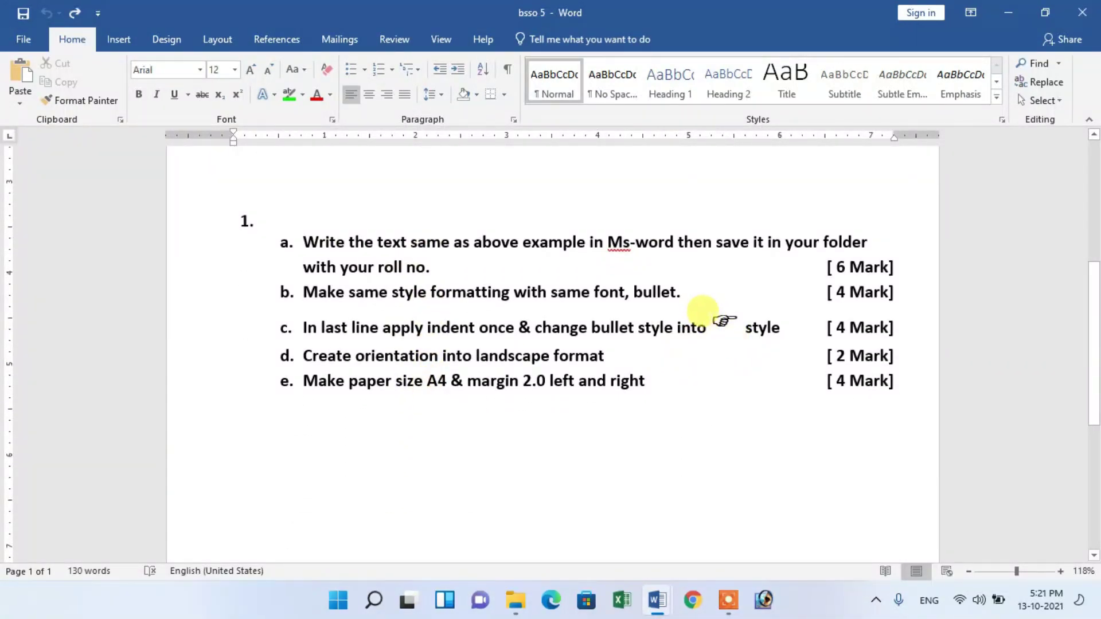
mouse_move(656, 599)
left_click(711, 516)
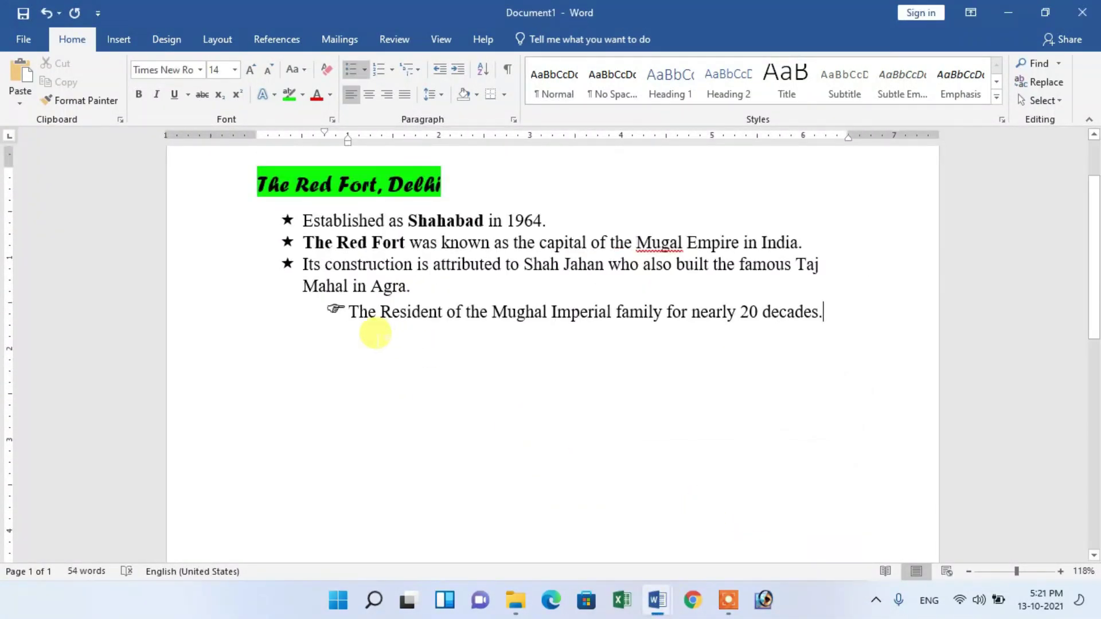
scroll(567, 398, "up", 2)
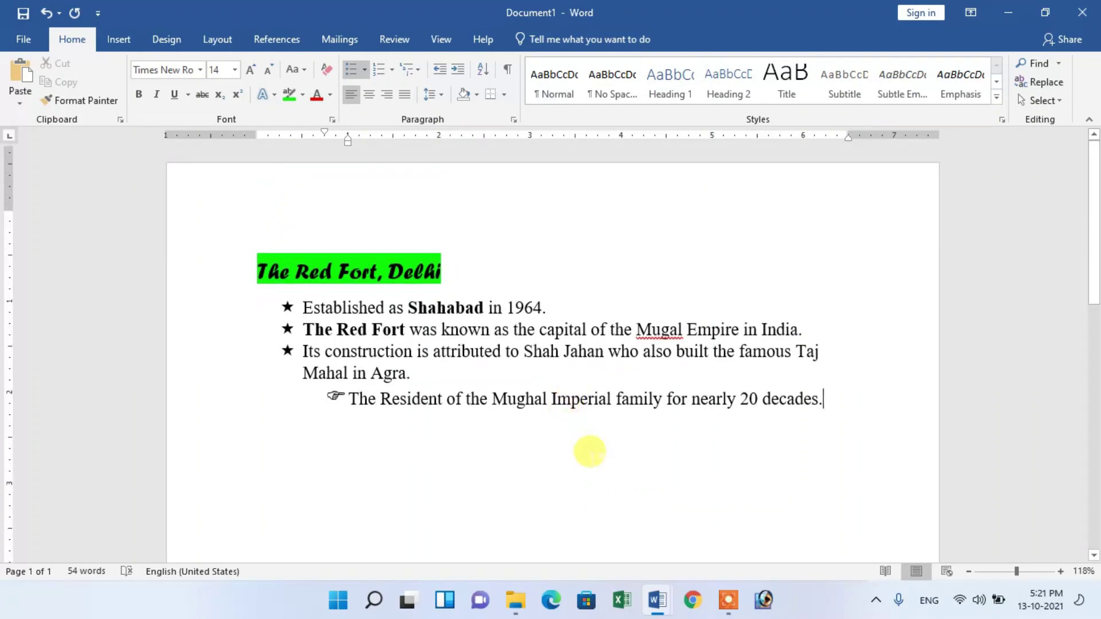
scroll(588, 447, "down", 3)
Switch to the bsso 5 document, select the sample's four bulleted lines and check their line spacing.
mouse_move(658, 597)
left_click(570, 526)
scroll(536, 336, "up", 5)
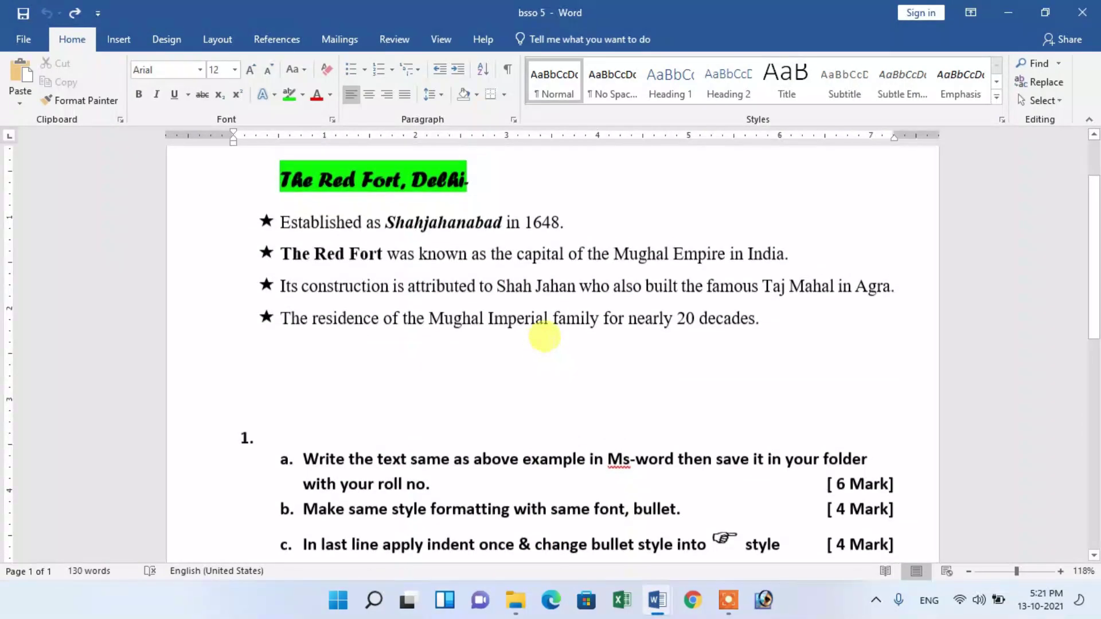
left_click_drag(768, 411, 277, 295)
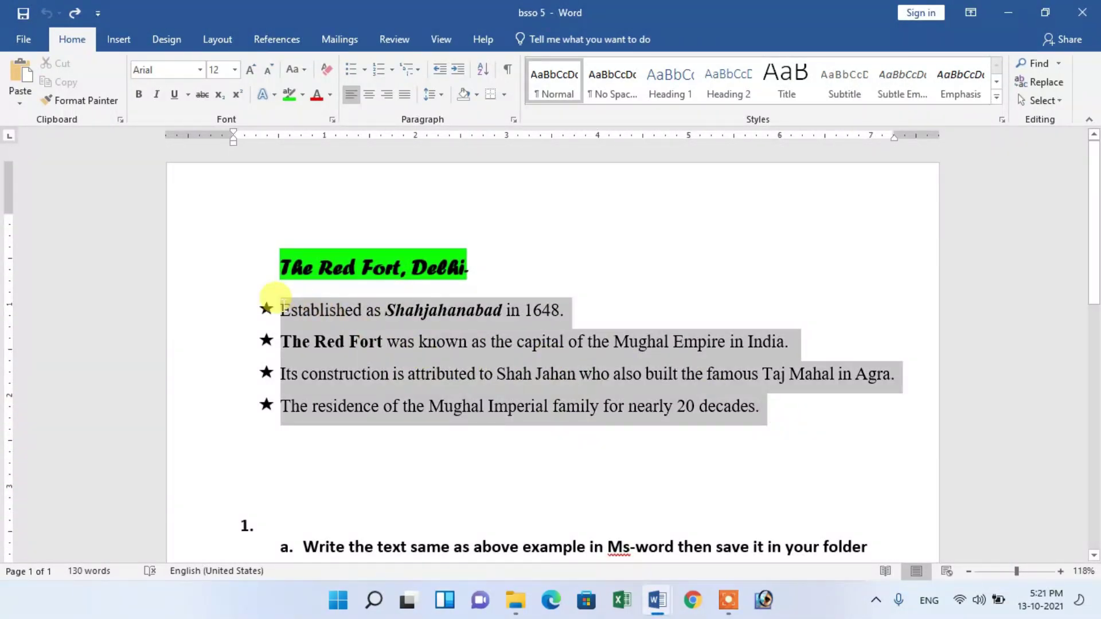
left_click(439, 95)
left_click(439, 95)
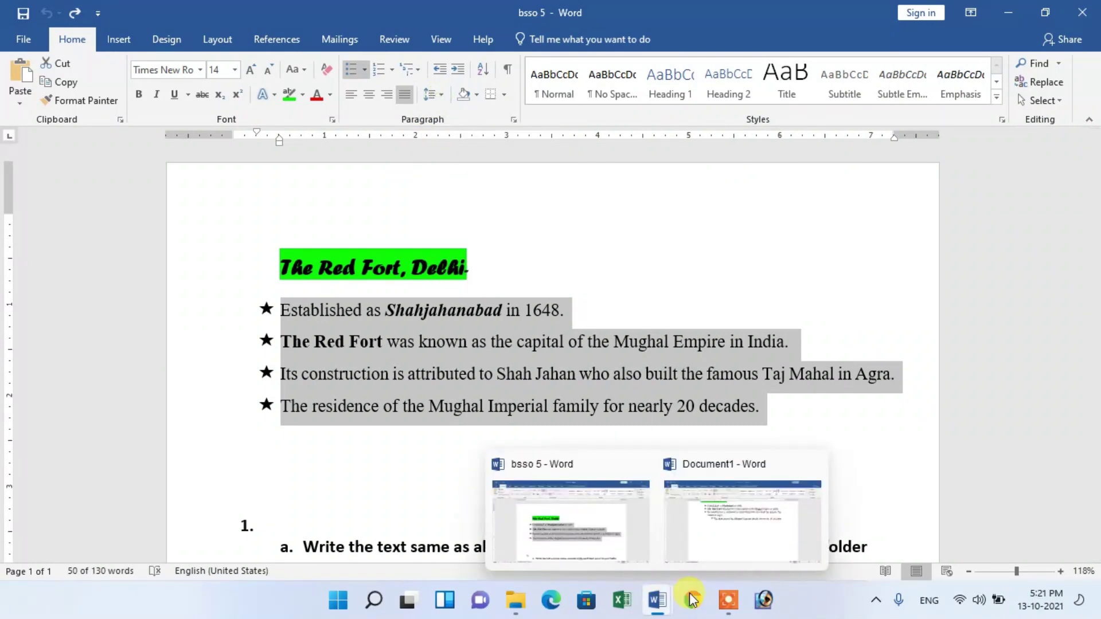
Switch to Document1 and set the line spacing of all four bulleted items to 1.15.
mouse_move(654, 601)
left_click(703, 514)
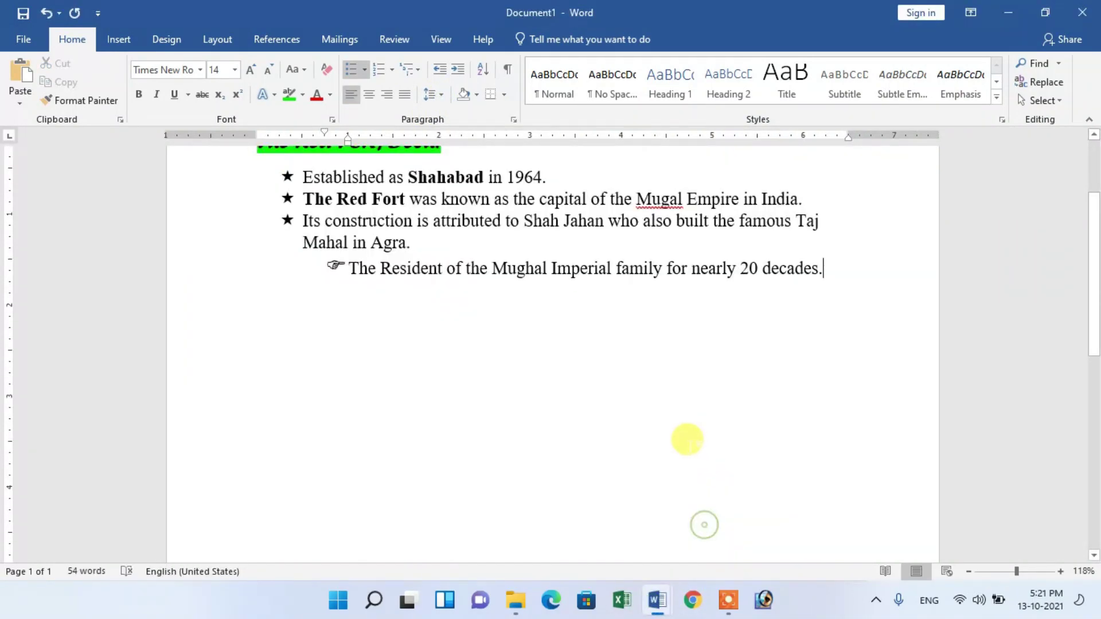
left_click_drag(831, 399, 284, 304)
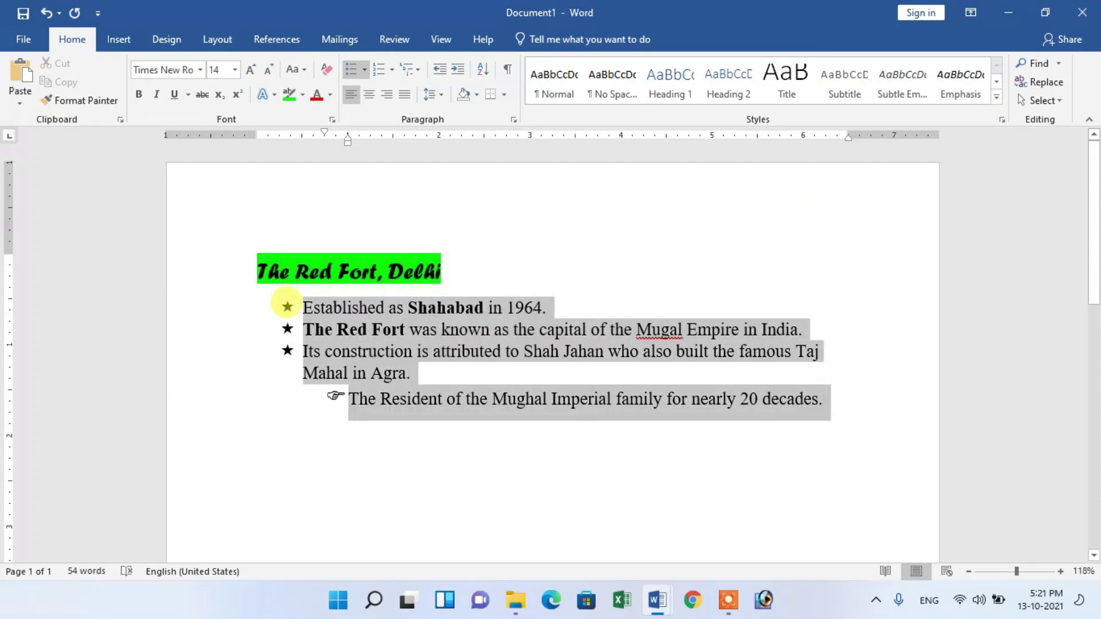
left_click(424, 95)
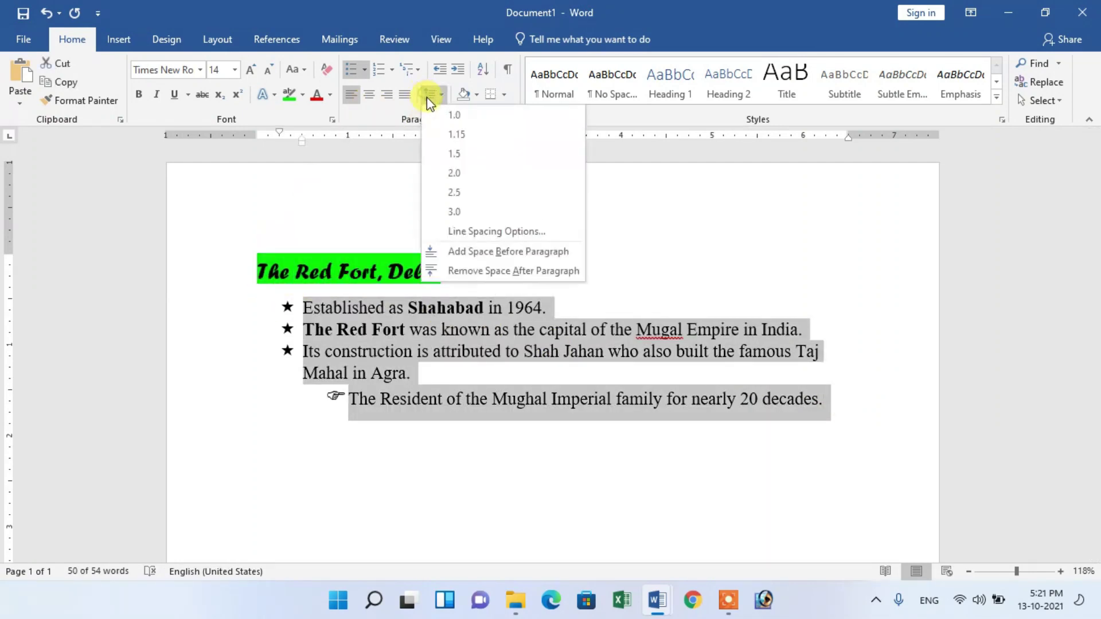
left_click(445, 139)
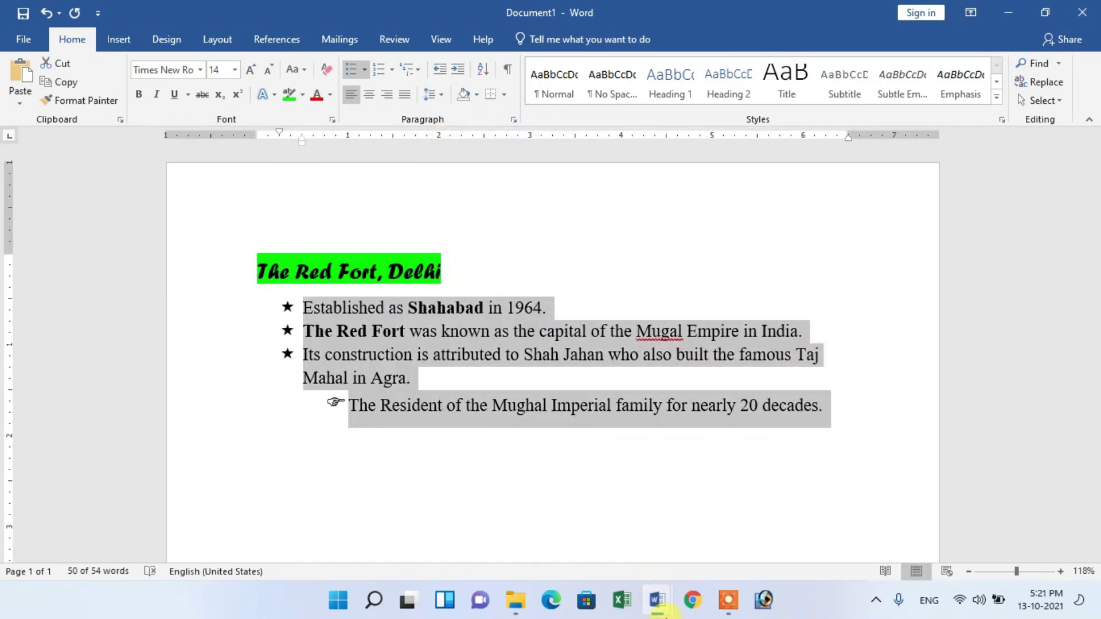
Recheck the line spacing of the sample's bulleted lines in the bsso 5 document.
mouse_move(657, 600)
left_click(582, 519)
left_click(431, 94)
left_click(443, 98)
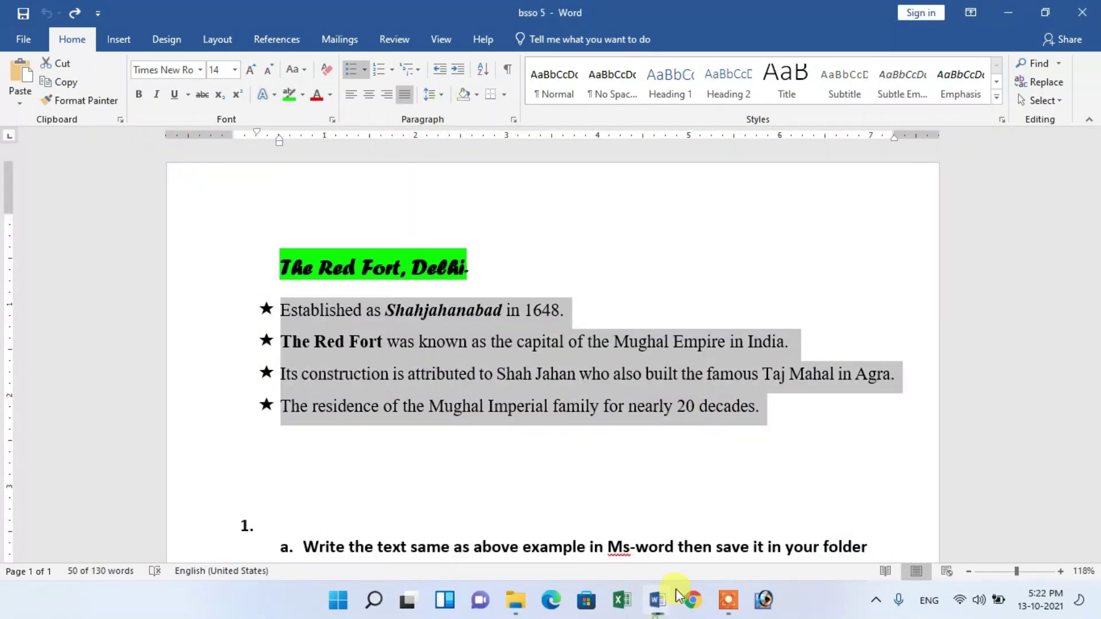
Return to Document1 and set the line spacing of all four bulleted items to 1.5.
left_click(700, 523)
left_click(682, 405)
left_click_drag(823, 405, 306, 305)
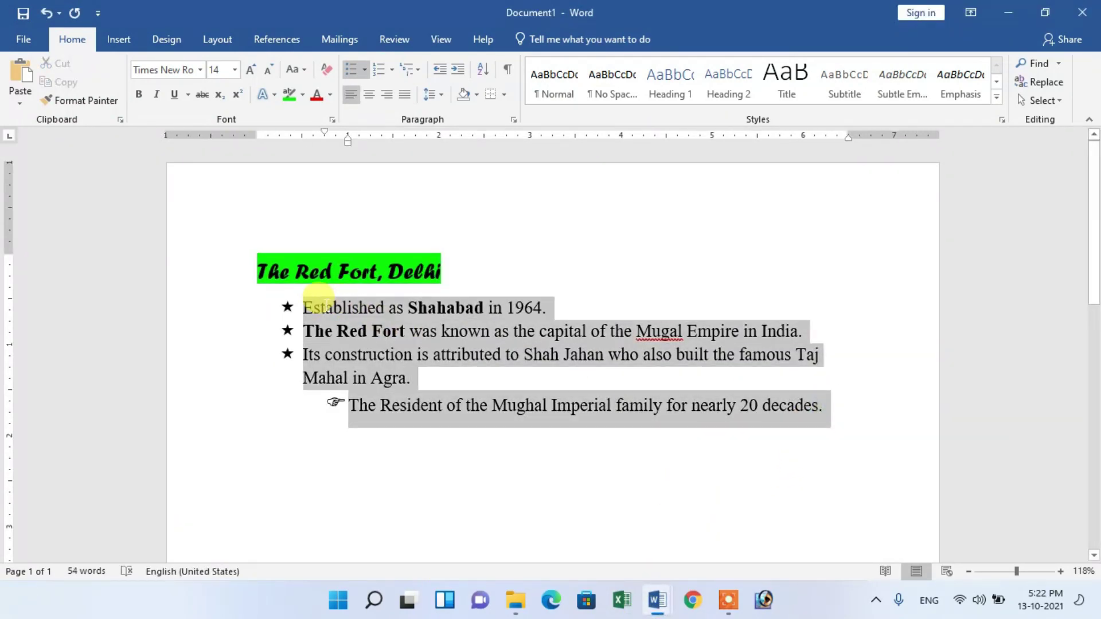
left_click(435, 97)
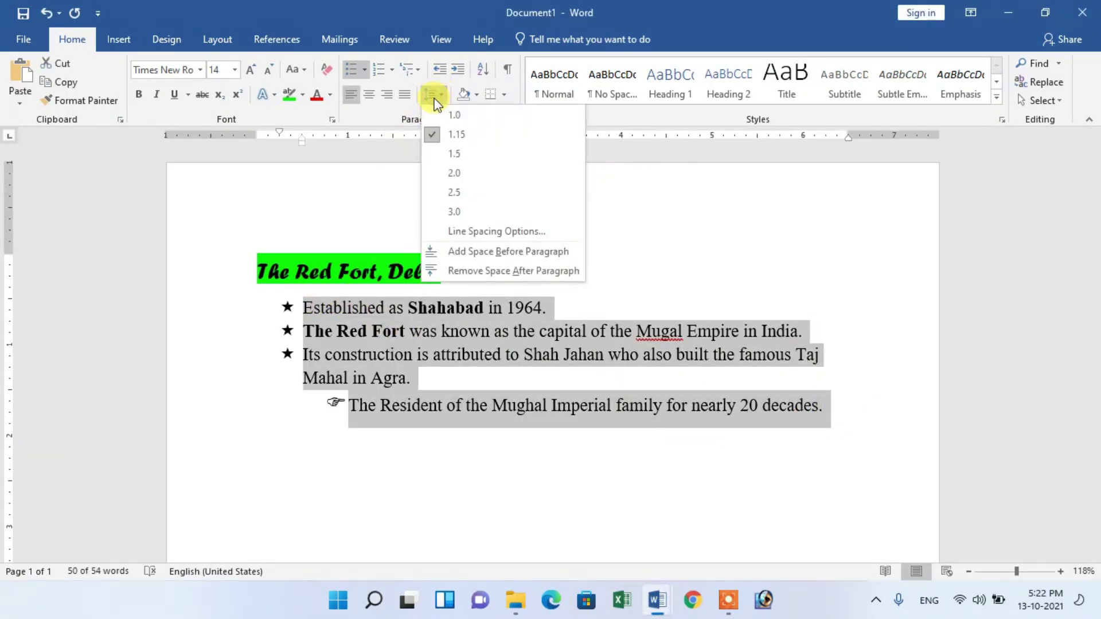
left_click(439, 134)
left_click(596, 240)
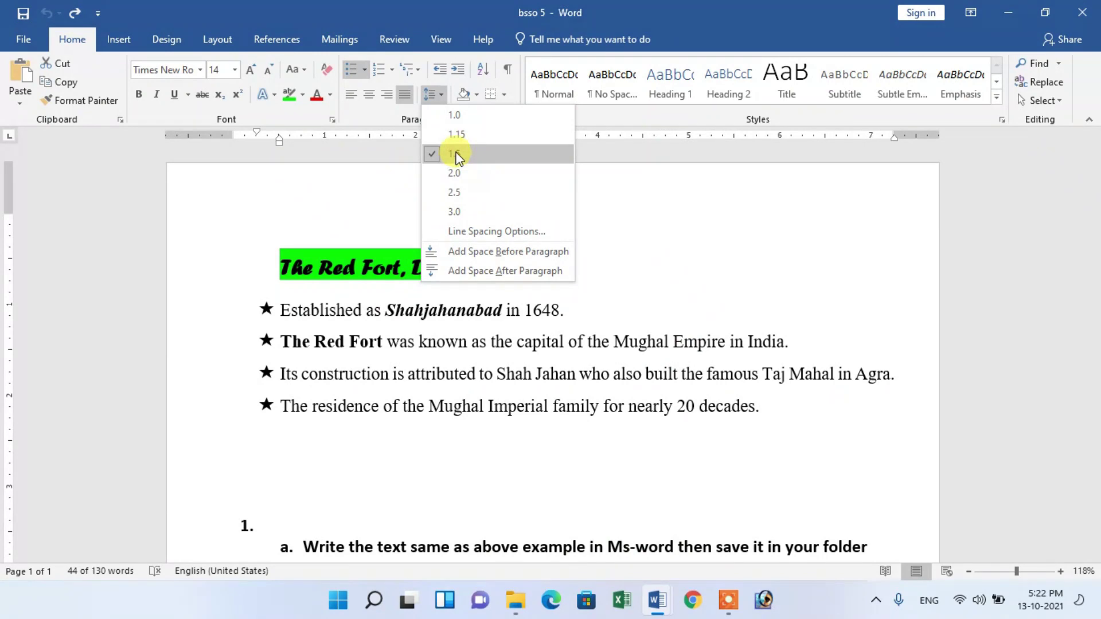
Reselect the bulleted items in Document1 and reapply the 1.5 line spacing.
mouse_move(659, 599)
left_click(699, 523)
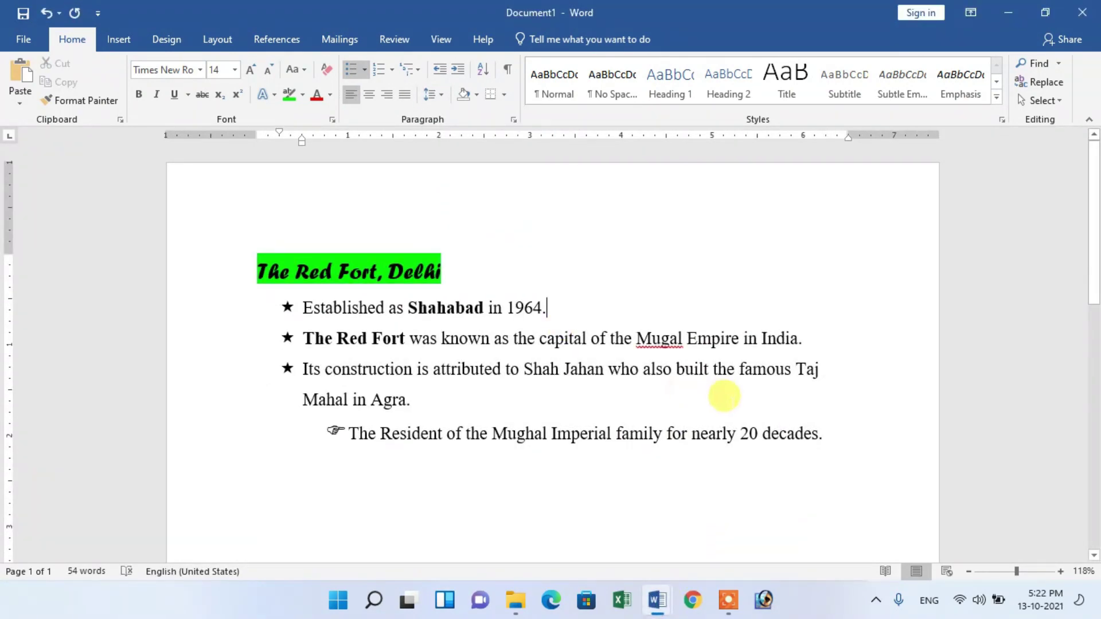
left_click_drag(825, 434, 238, 301)
left_click(431, 94)
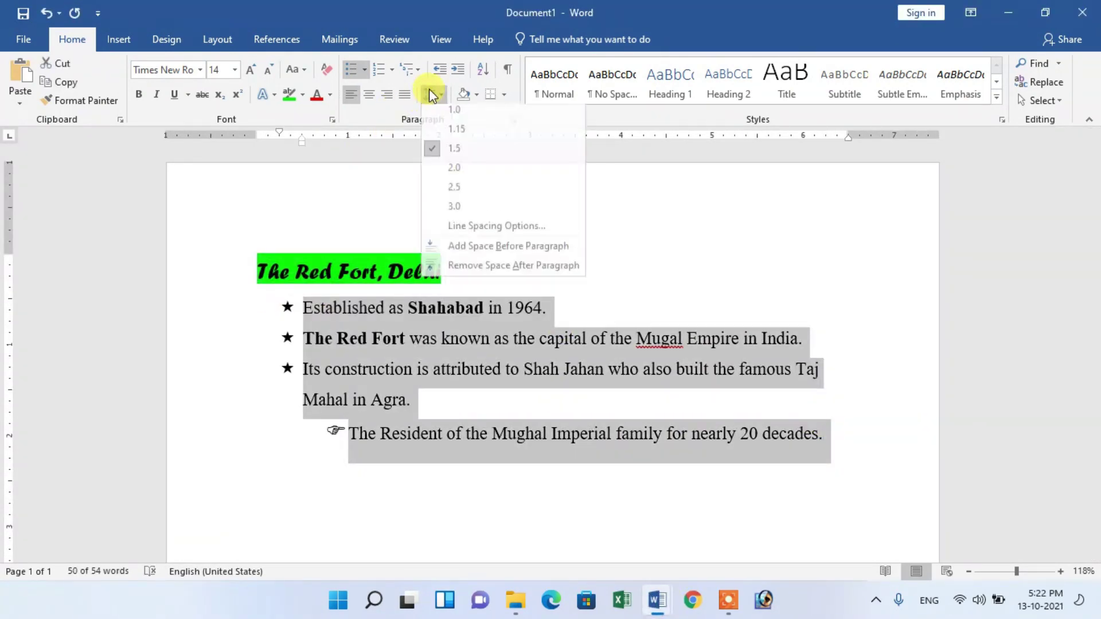
left_click(445, 157)
left_click(543, 222)
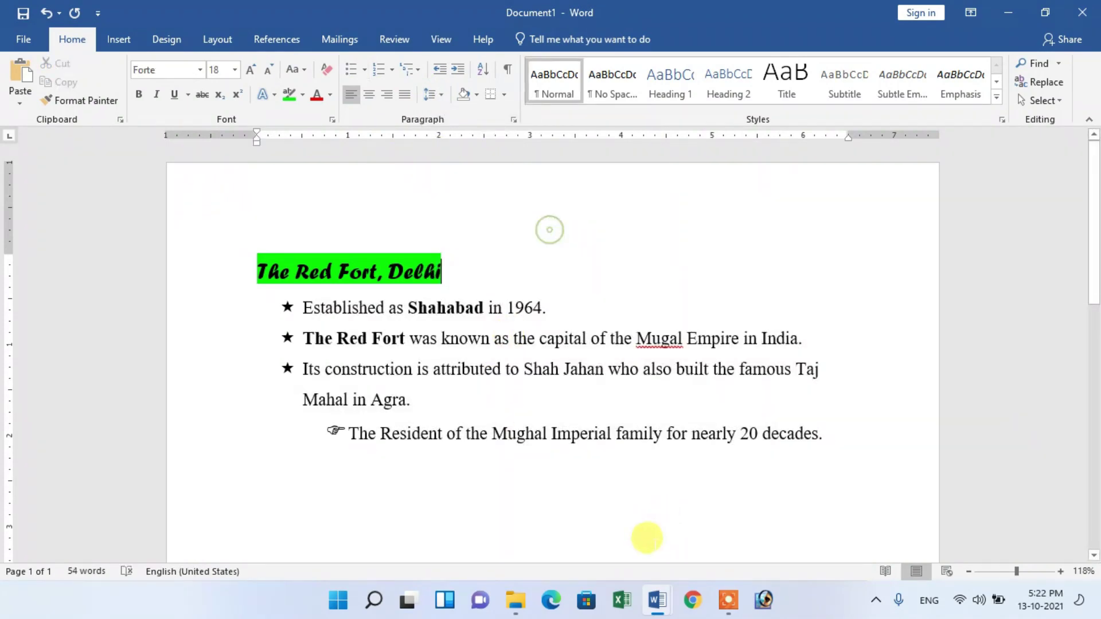
Read tasks c and d in the bsso 5 document about the last line's bullet style and landscape orientation.
left_click(642, 582)
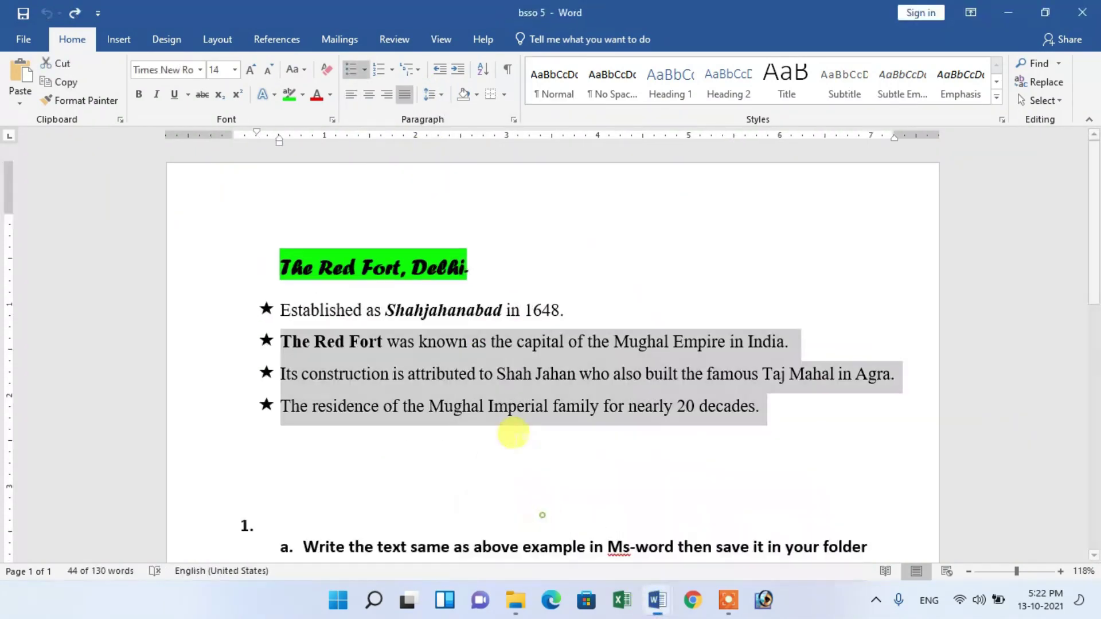
left_click(518, 471)
scroll(516, 459, "down", 6)
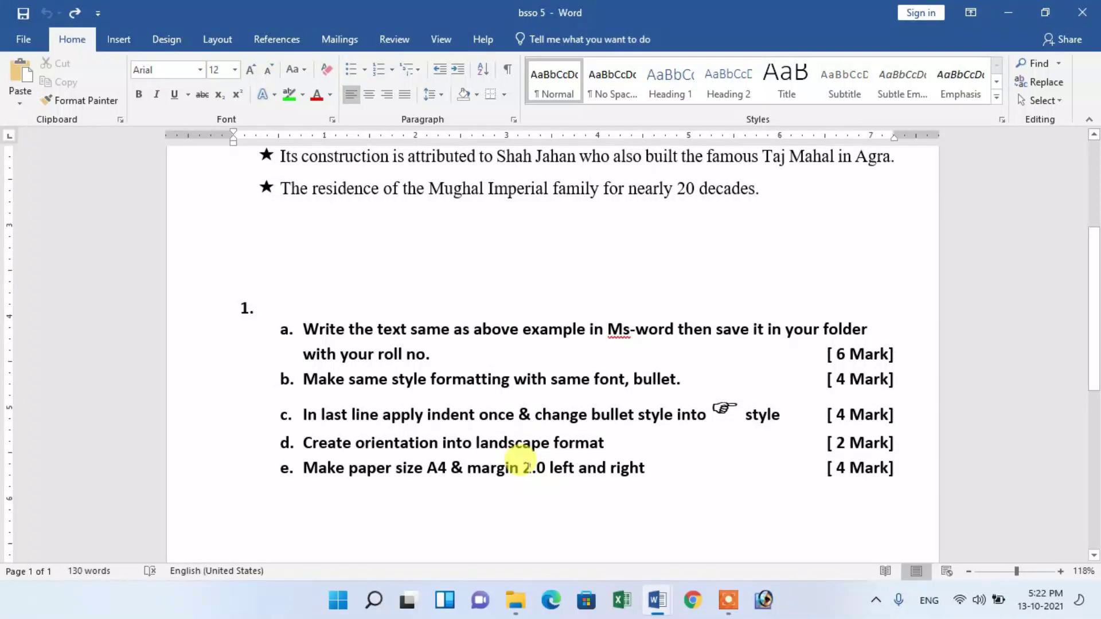
scroll(509, 437, "up", 1)
left_click_drag(321, 371, 762, 369)
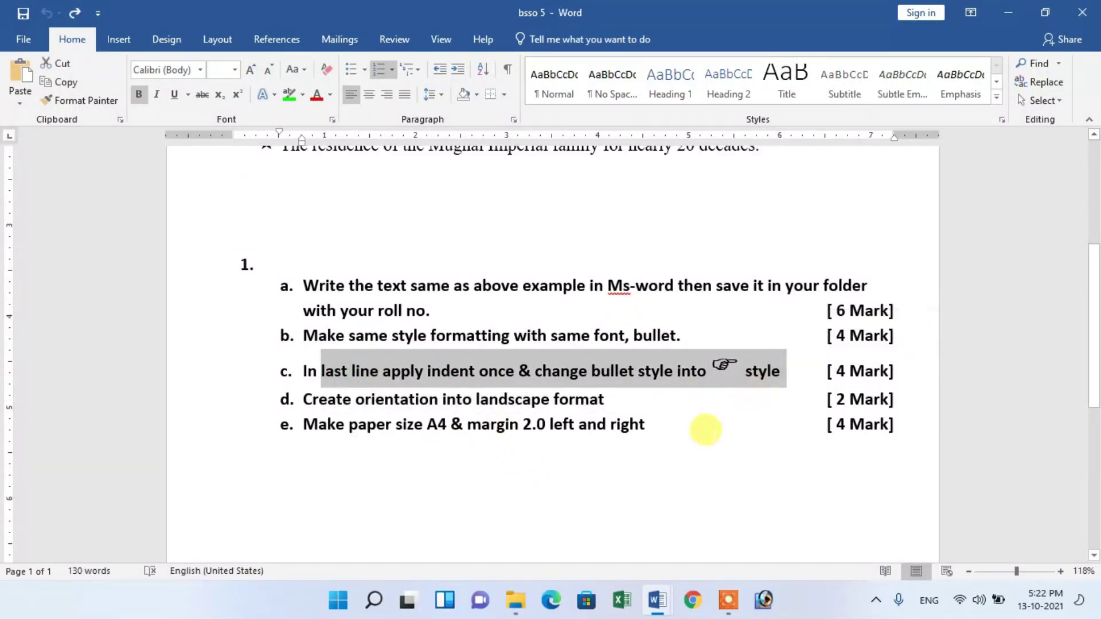
left_click(691, 425)
left_click_drag(301, 397, 642, 396)
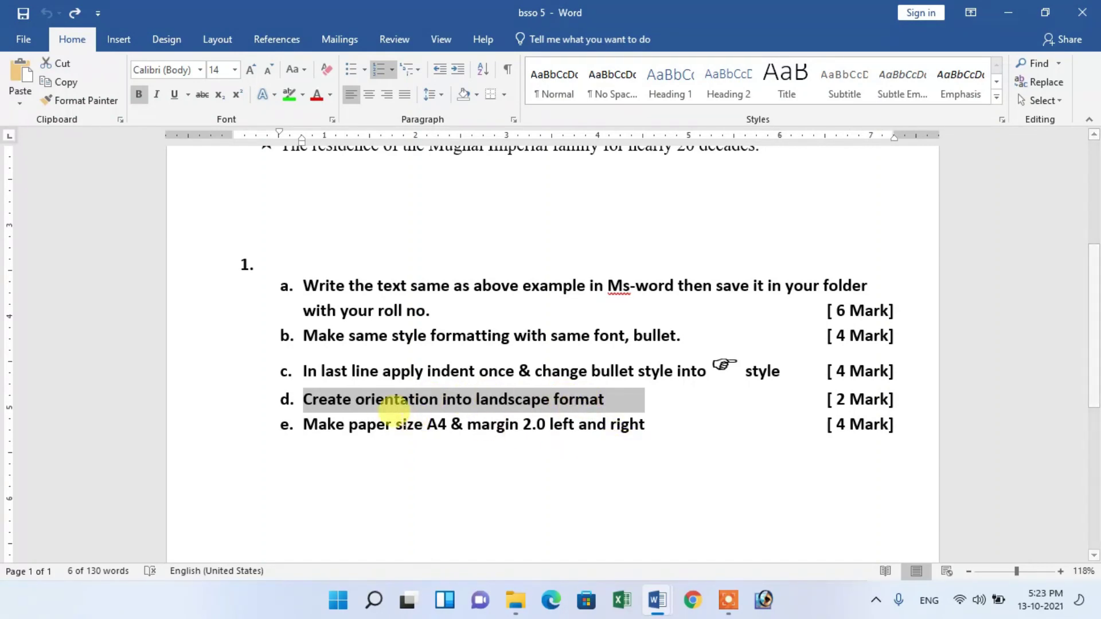
left_click(752, 421)
Switch back to Document1, place the cursor in the last bulleted line and look over the page.
left_click(657, 601)
left_click(700, 521)
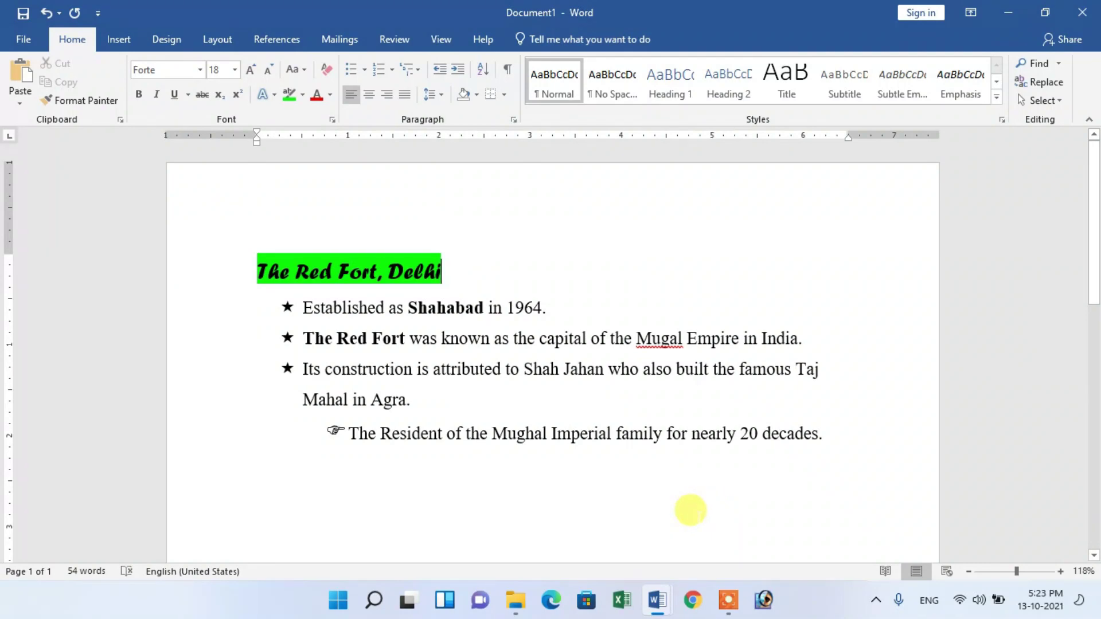
left_click(487, 411)
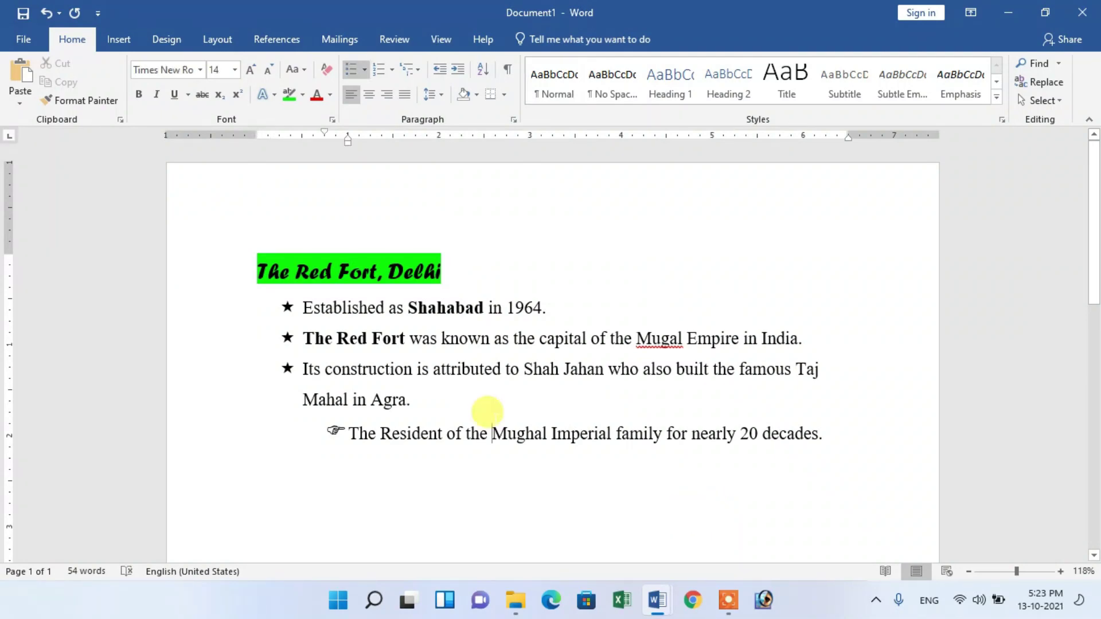
scroll(487, 386, "down", 3)
scroll(486, 386, "up", 3)
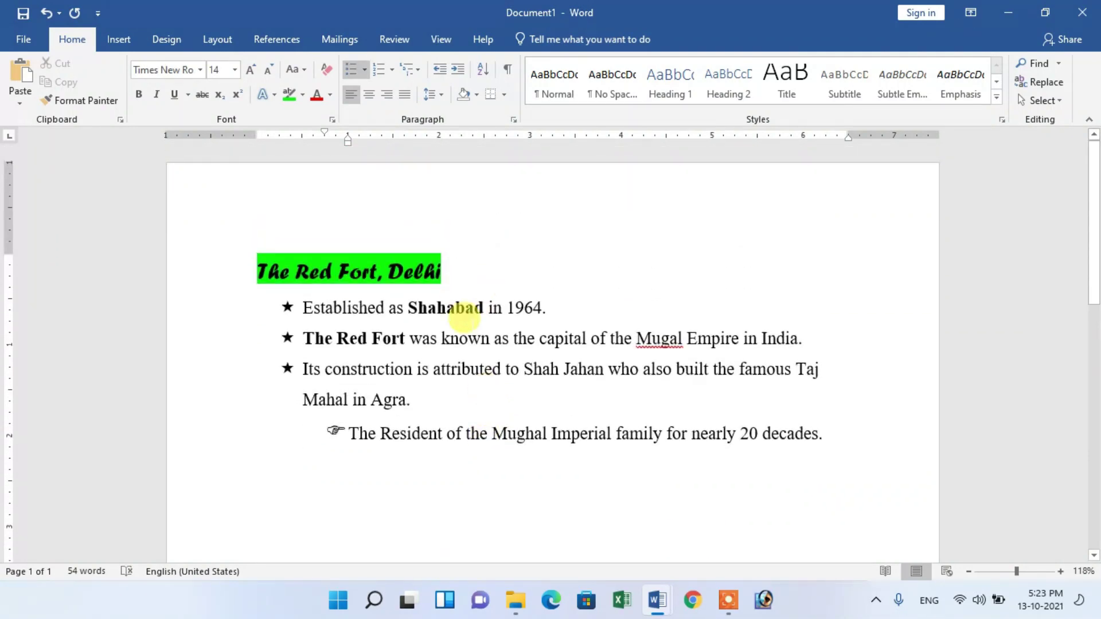
Change Document1's page orientation to landscape.
left_click(228, 36)
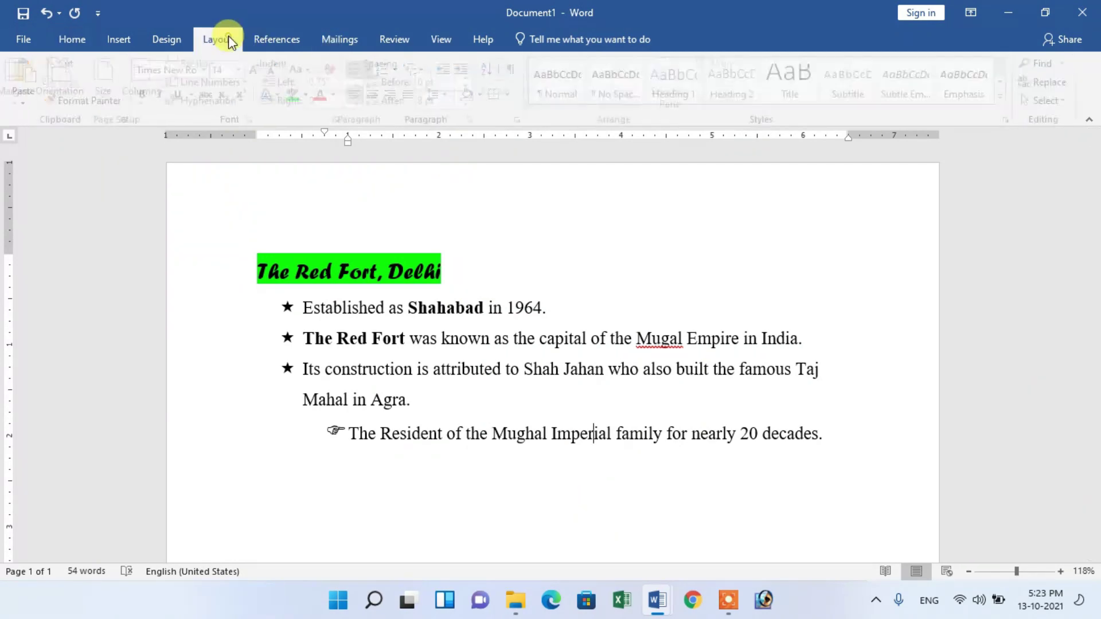
left_click(68, 98)
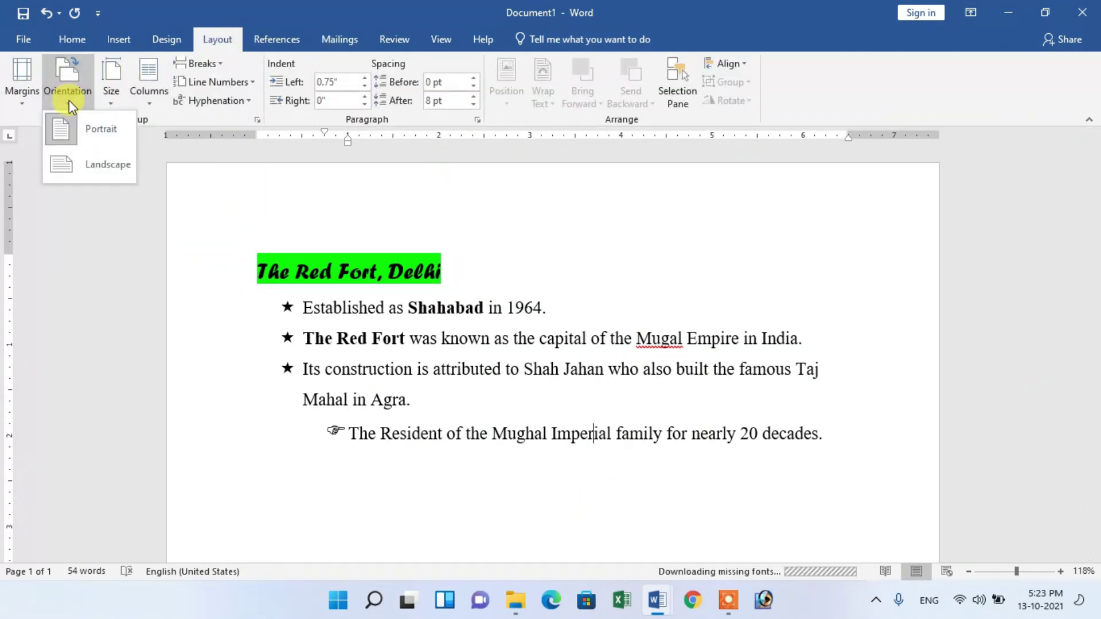
left_click(84, 166)
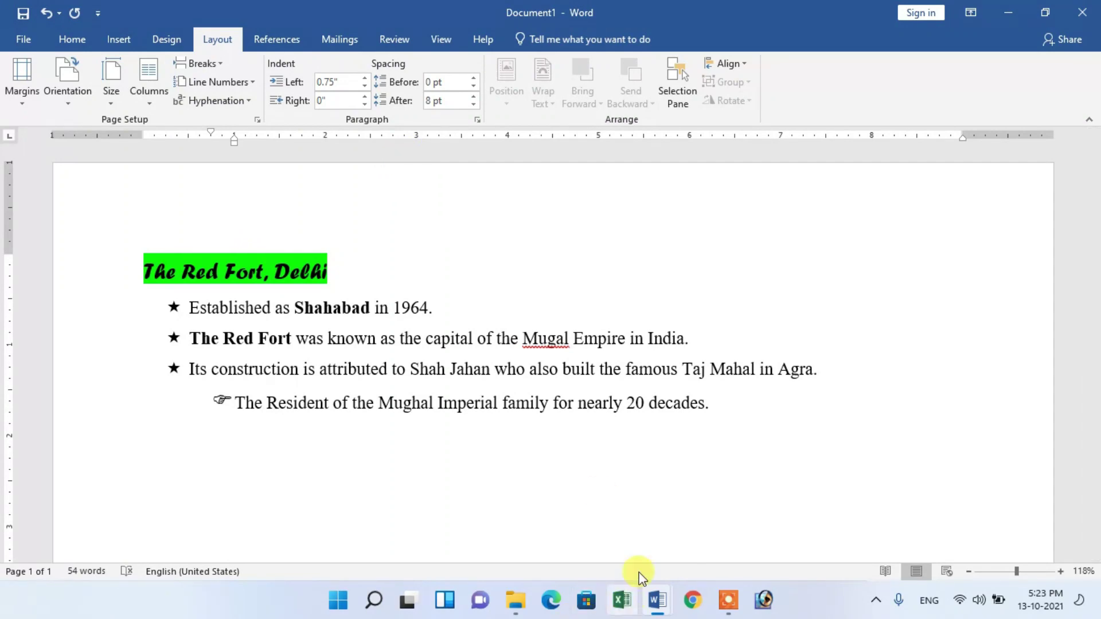
left_click(530, 300)
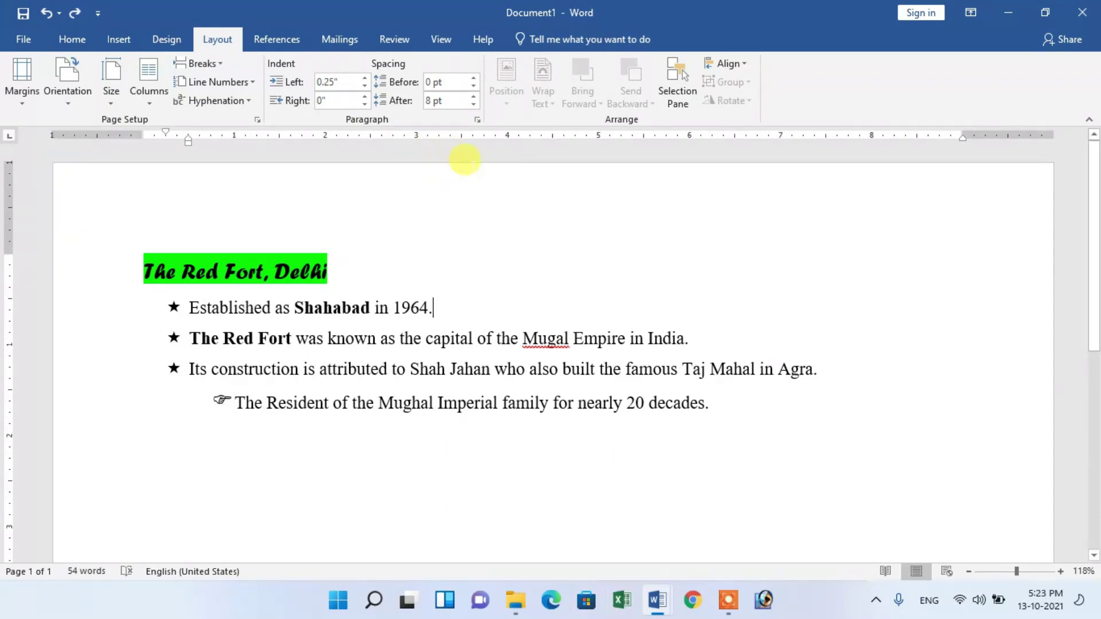
Switch to the bsso 5 document and read task e about the paper size and the left and right margins.
mouse_move(657, 601)
left_click(560, 504)
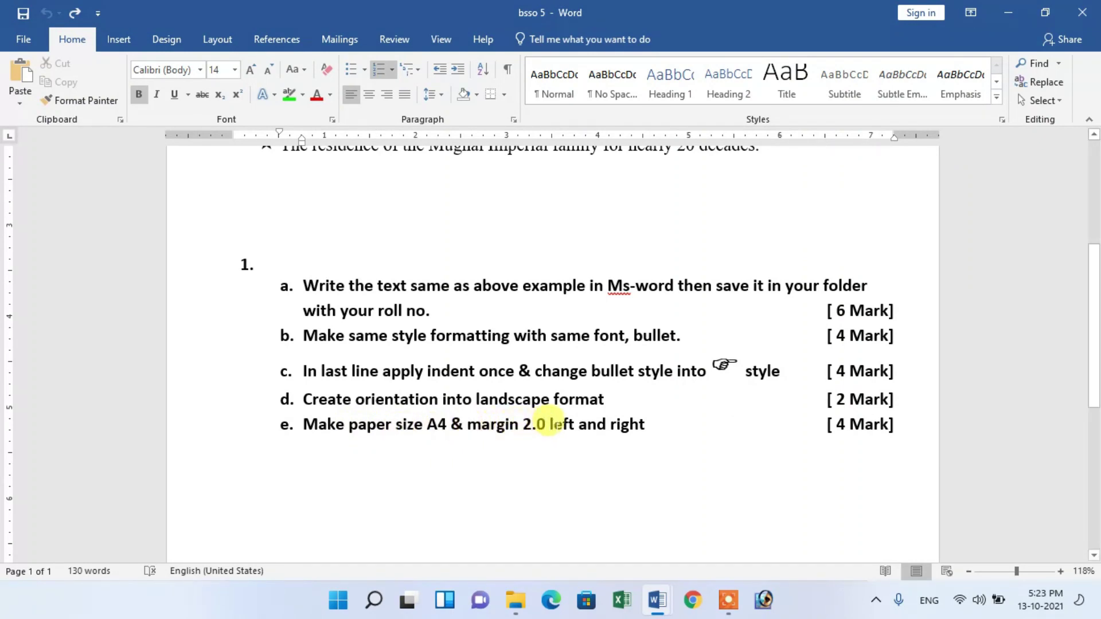
left_click_drag(523, 425, 622, 427)
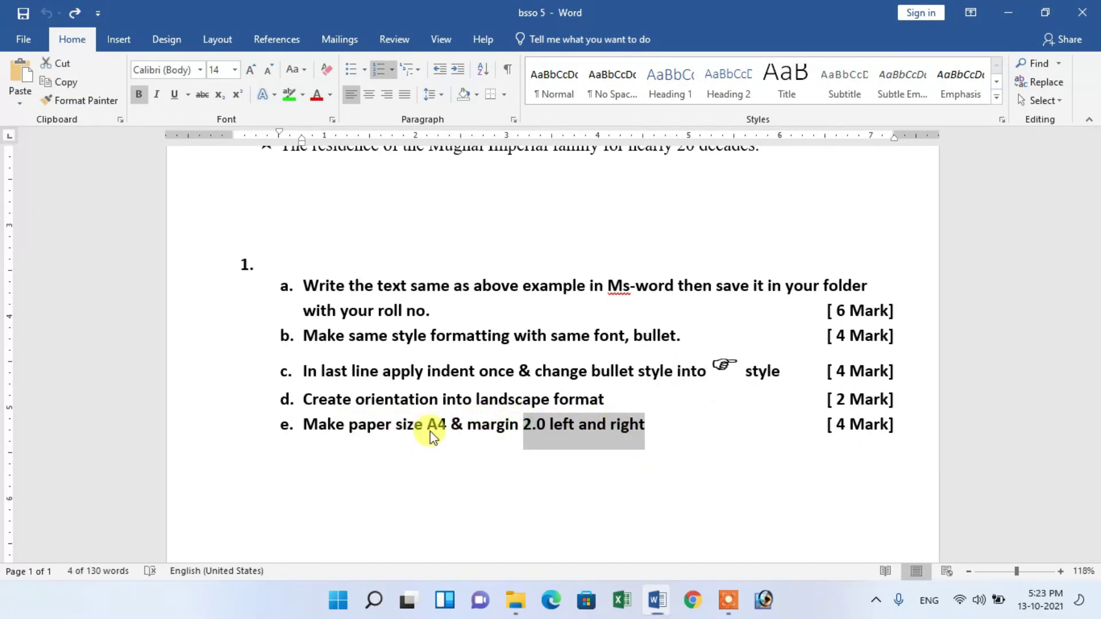
left_click(519, 462)
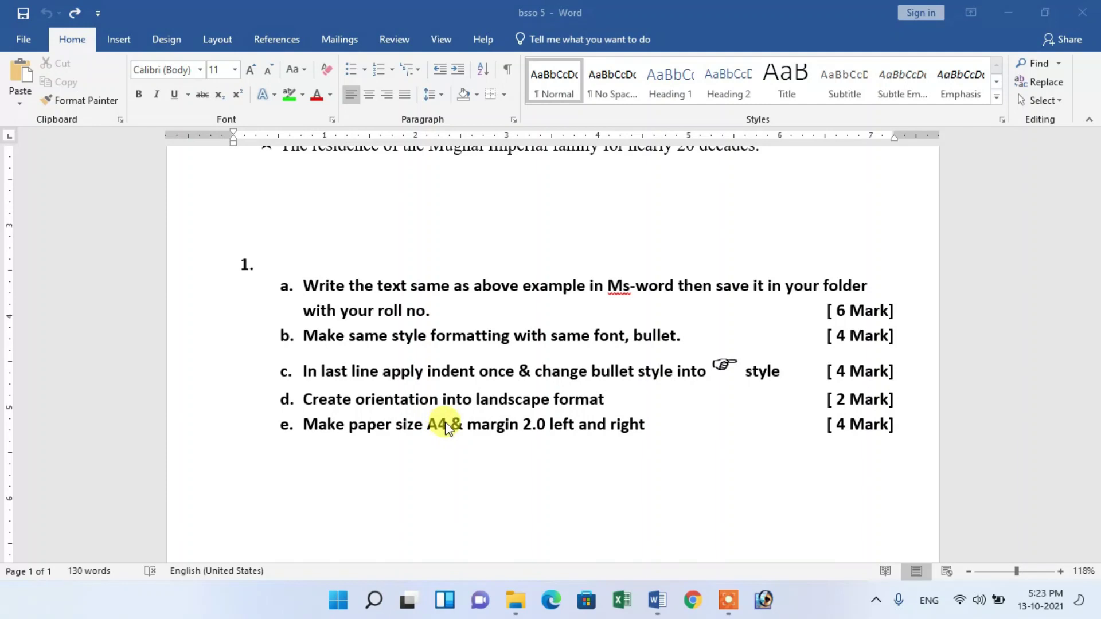
Return to Document1 and set its paper size to A4.
mouse_move(670, 603)
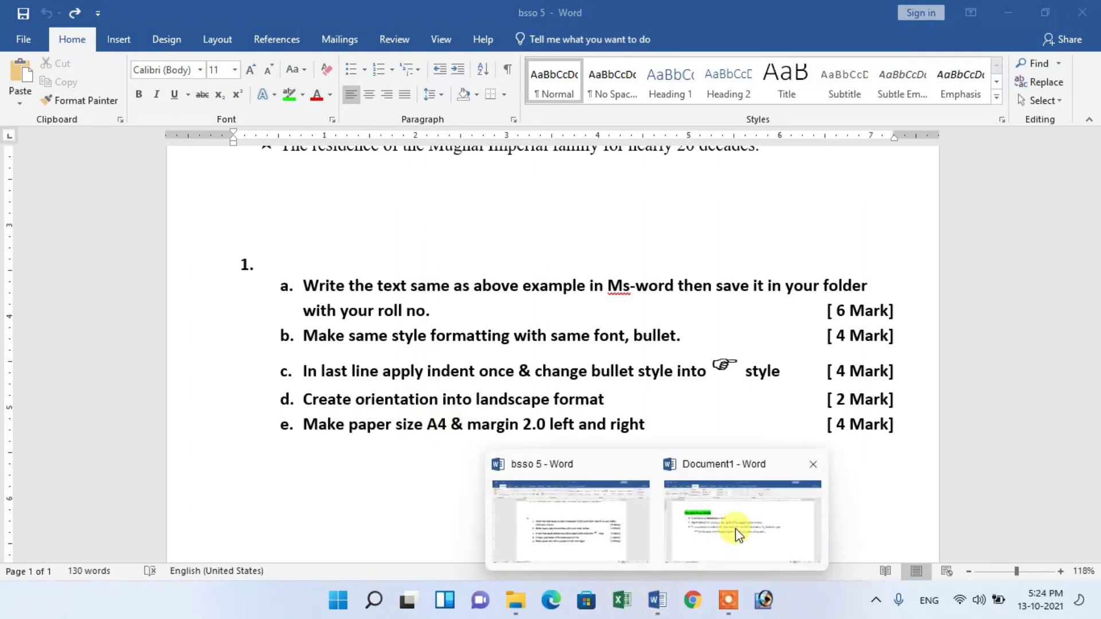
left_click(732, 525)
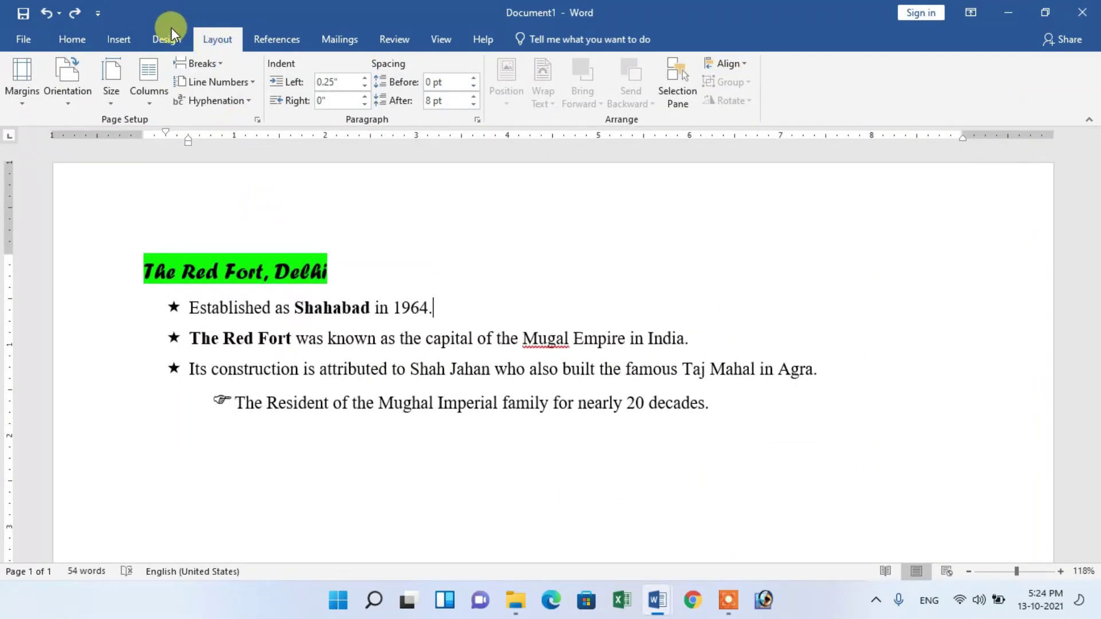
left_click(111, 81)
left_click(150, 301)
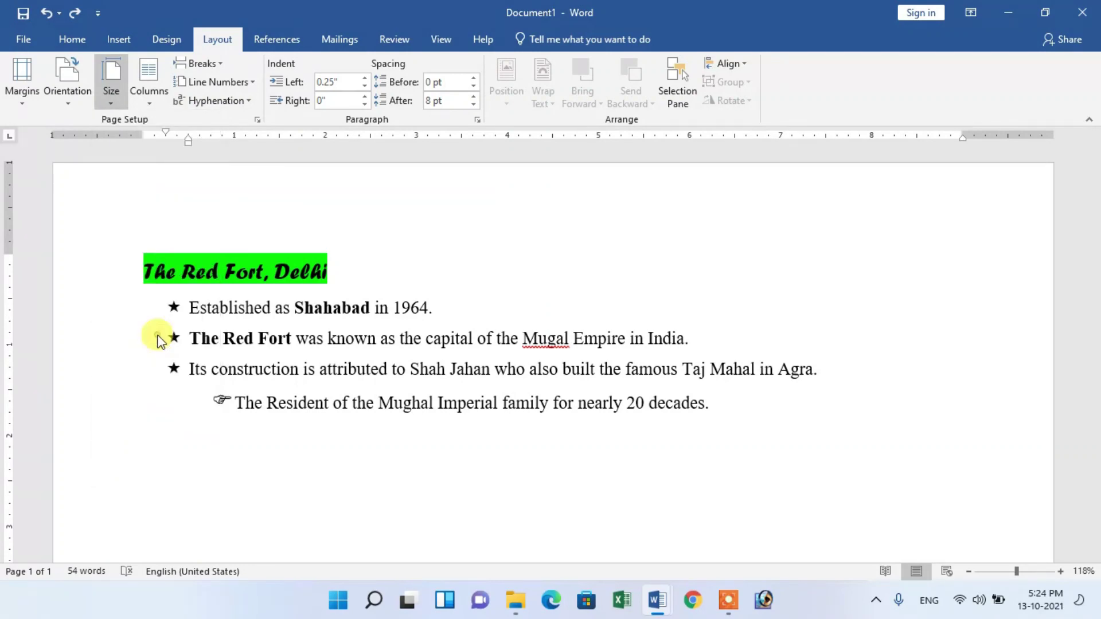
Recheck the margin requirement of task e in the bsso 5 document and return to Document1.
mouse_move(657, 602)
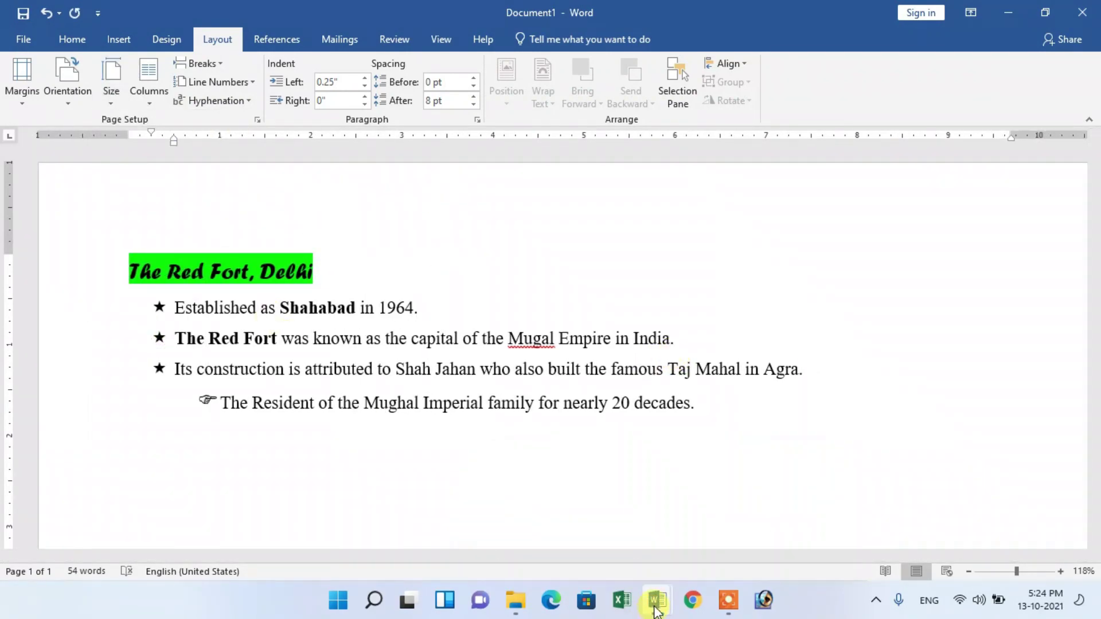
left_click(552, 528)
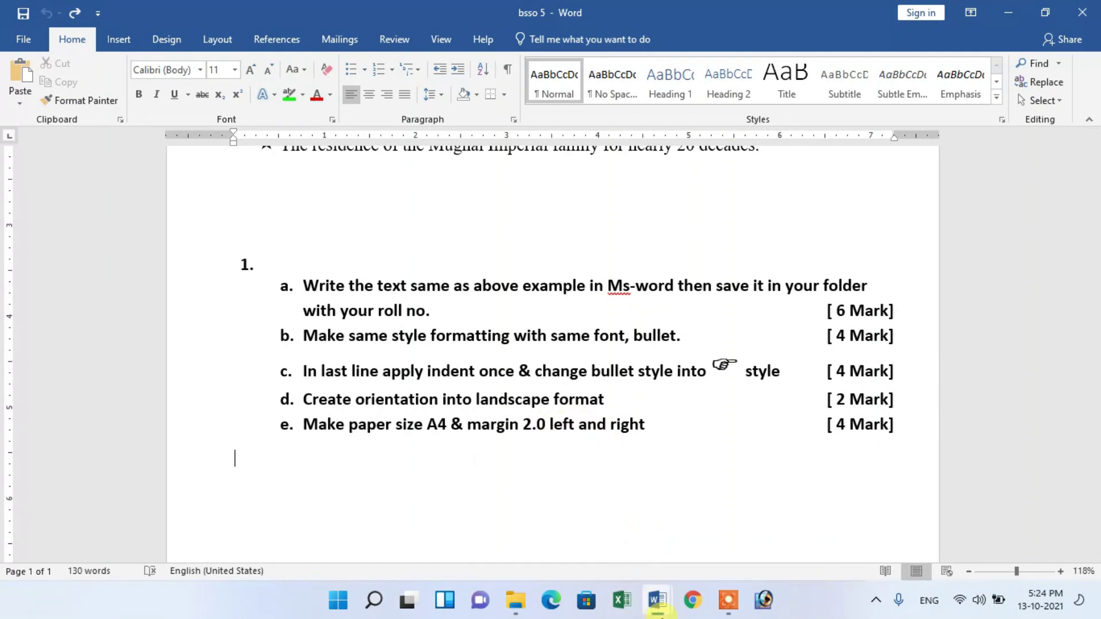
mouse_move(657, 602)
left_click(573, 519)
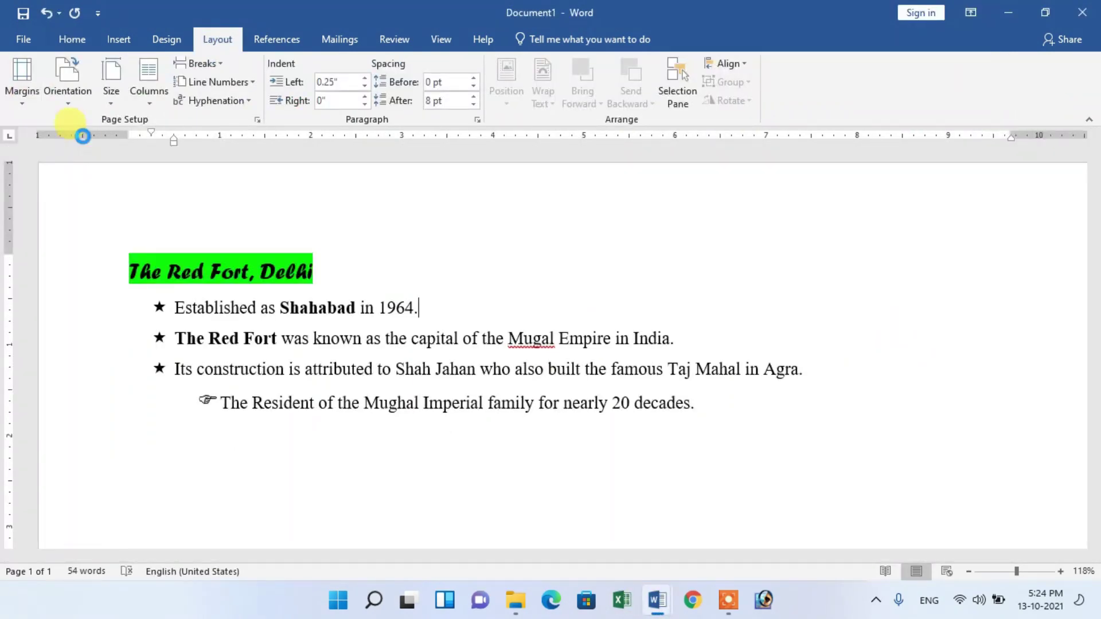
double_click(83, 135)
left_click(693, 77)
left_click(22, 77)
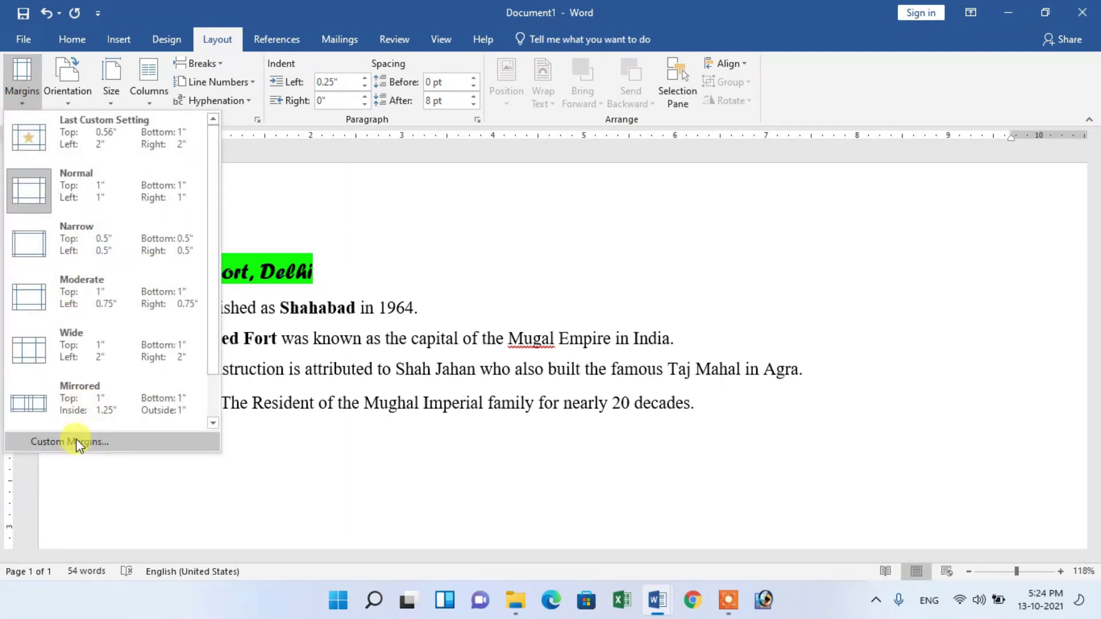
left_click(291, 197)
Set the left and right page margins of Document1 to 2 in the page setup and apply them to the whole document.
double_click(98, 136)
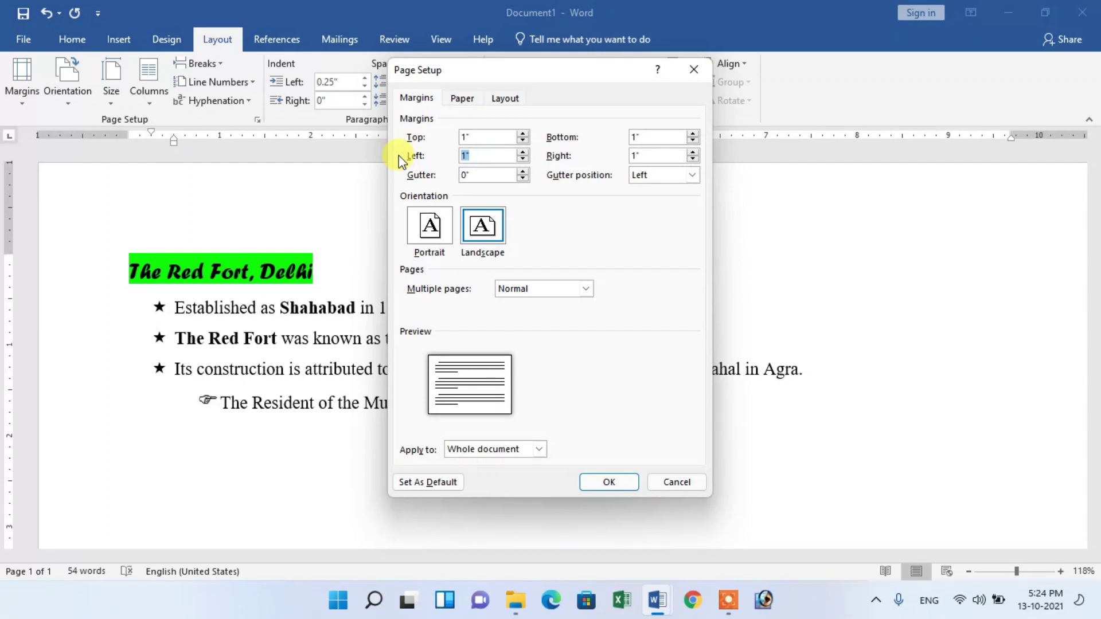
type("2")
key("Tab")
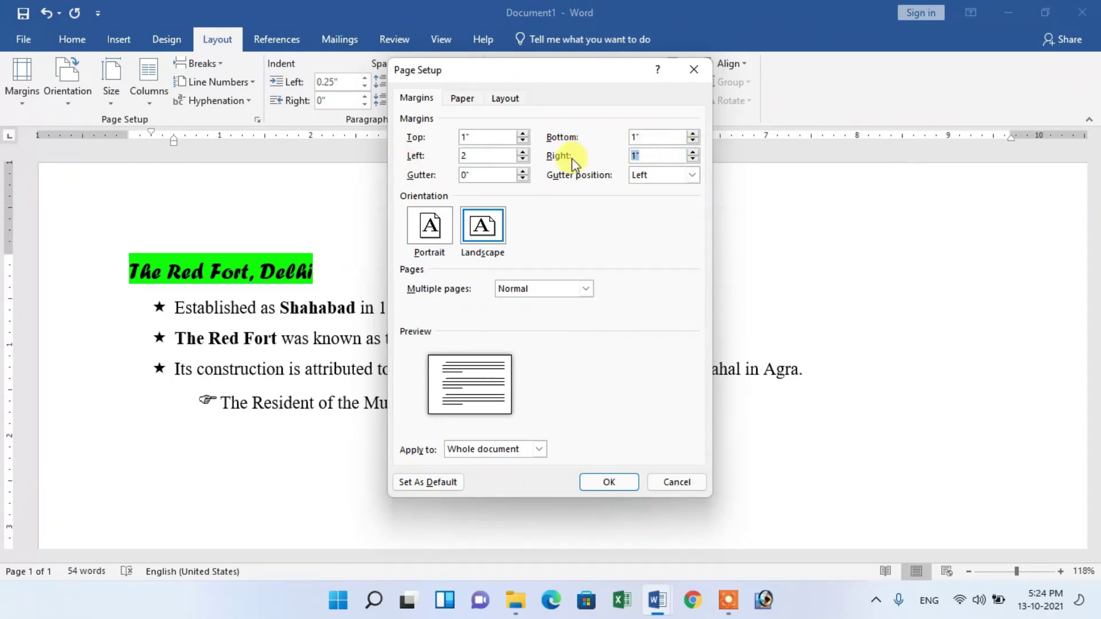
type("2")
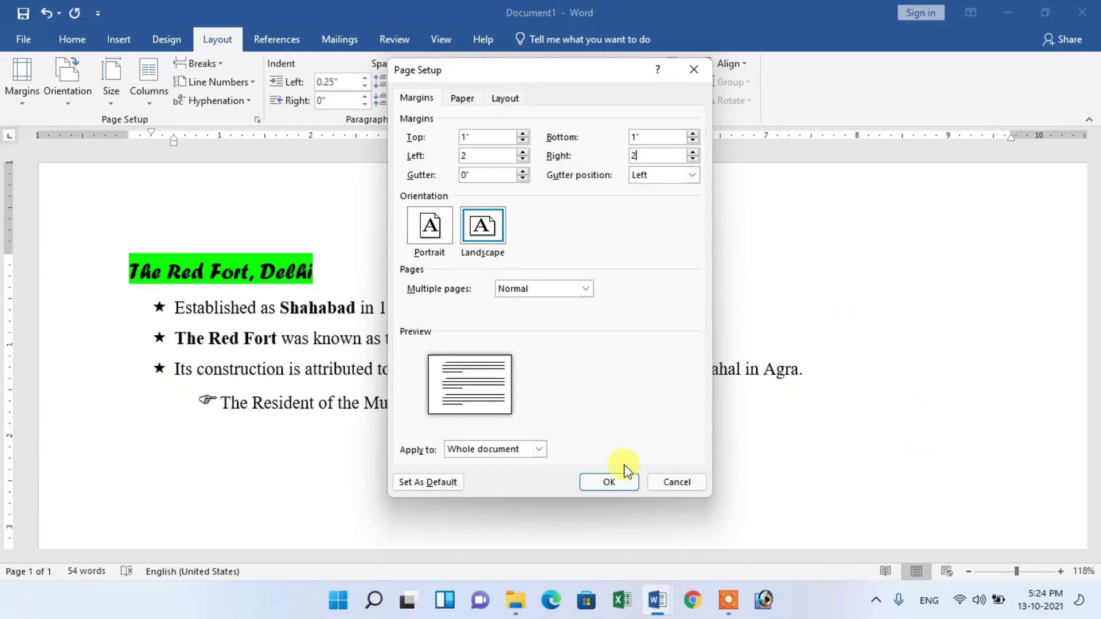
left_click(608, 482)
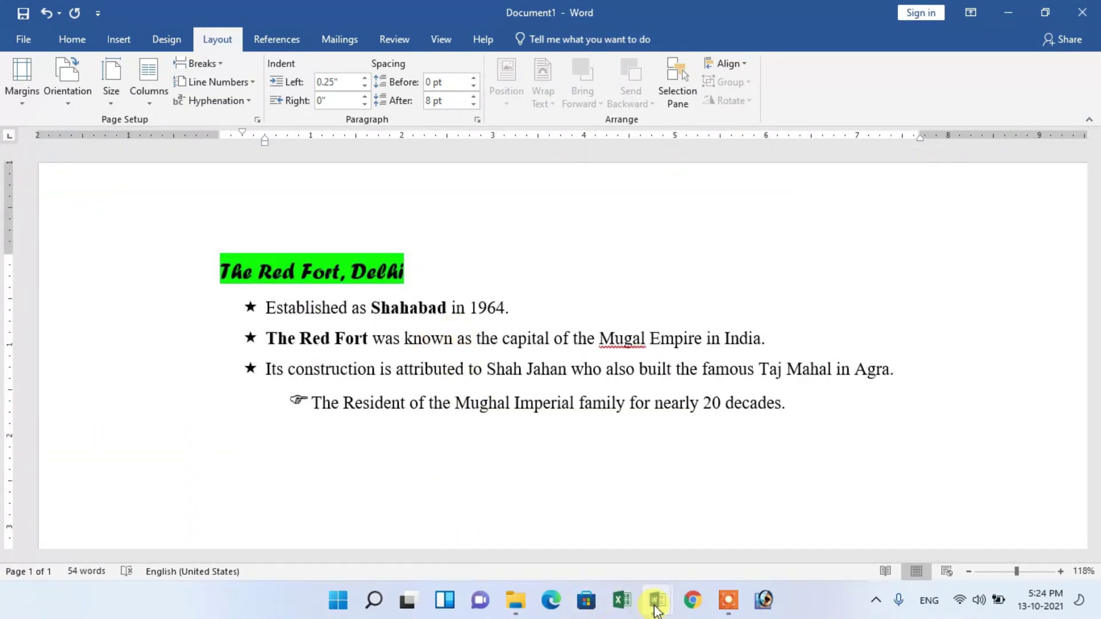
Switch to the bsso 5 document and look over its task list and the bulleted lines of the sample text.
mouse_move(656, 609)
left_click(634, 536)
scroll(612, 483, "down", 5)
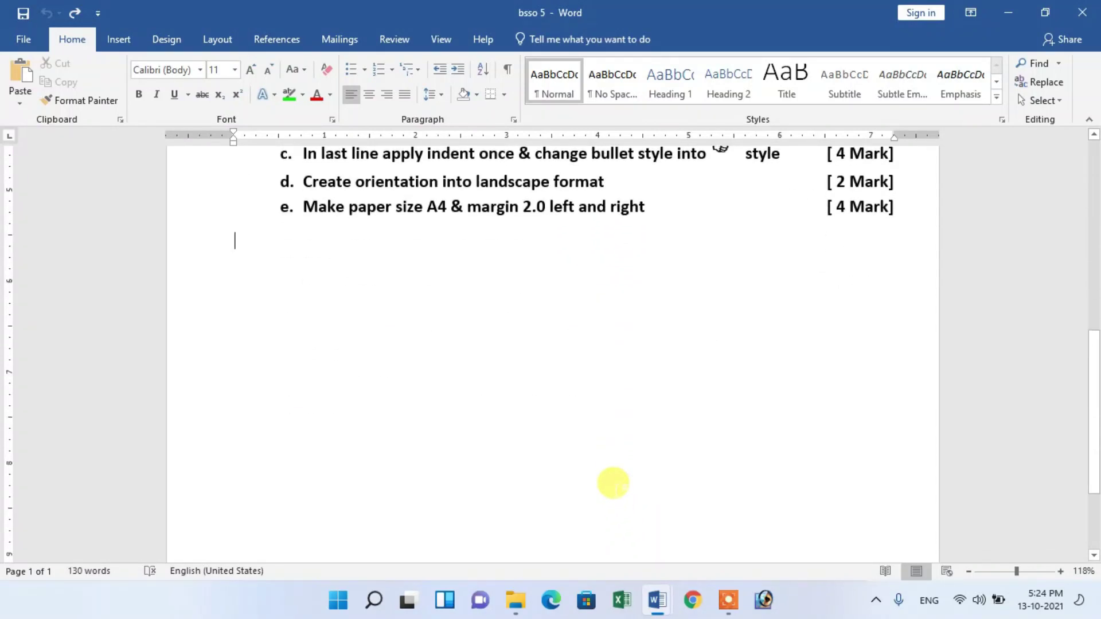
scroll(613, 483, "up", 4)
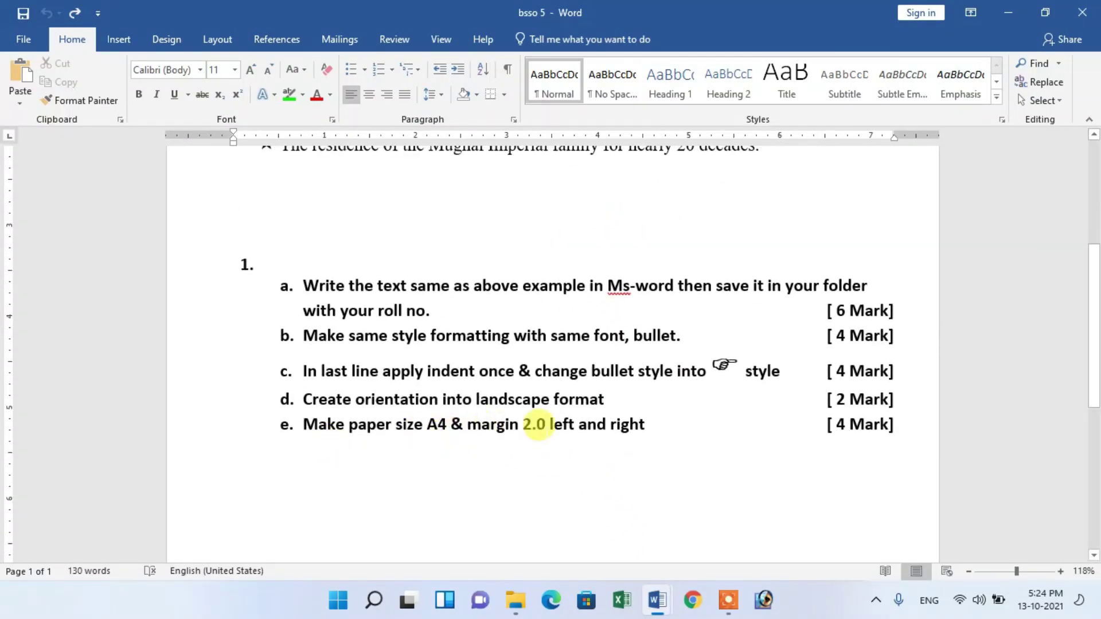
scroll(537, 425, "up", 5)
scroll(646, 435, "down", 8)
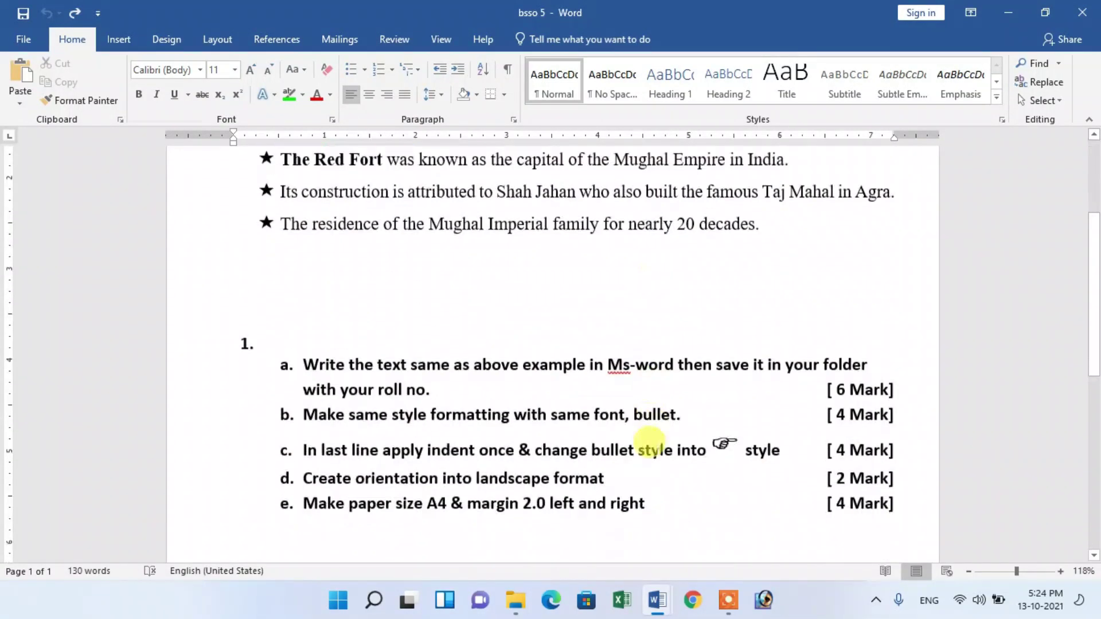
scroll(660, 447, "up", 8)
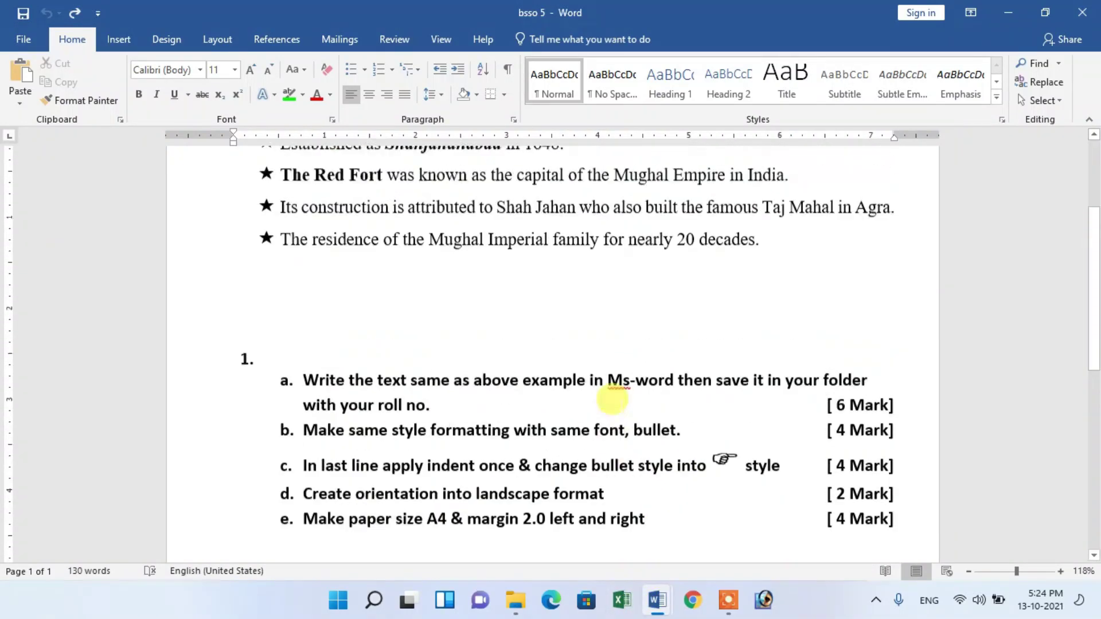
scroll(454, 258, "down", 2)
scroll(286, 267, "up", 2)
left_click_drag(281, 265, 746, 358)
left_click(564, 446)
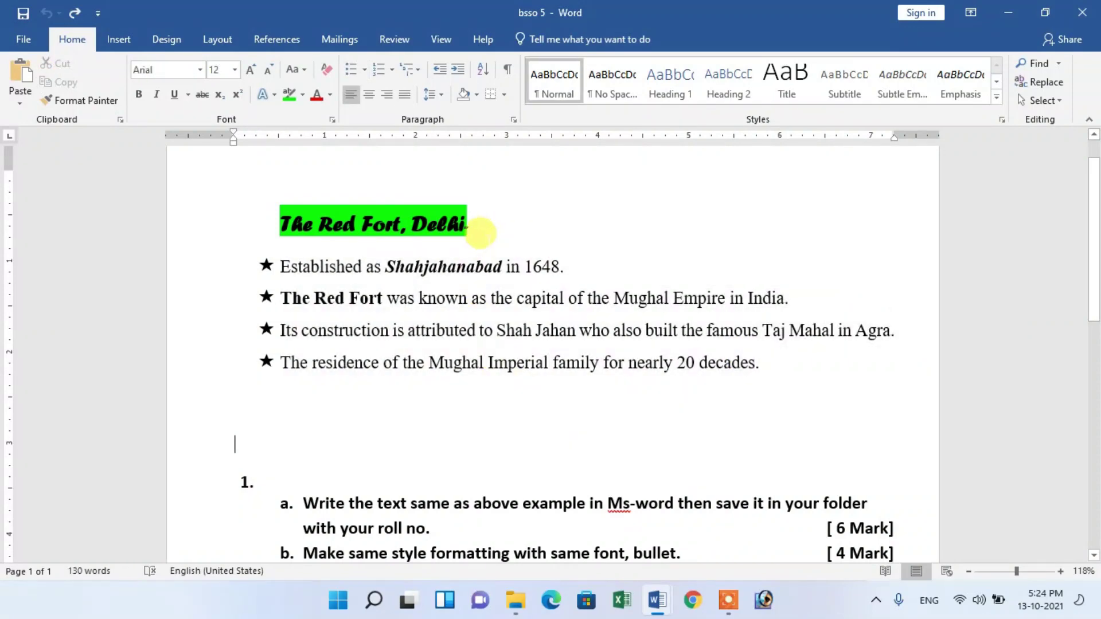
Examine the font and highlight of the sample heading "The Red Fort, Delhi" and the bold words in the second bulleted line.
left_click_drag(484, 229, 289, 222)
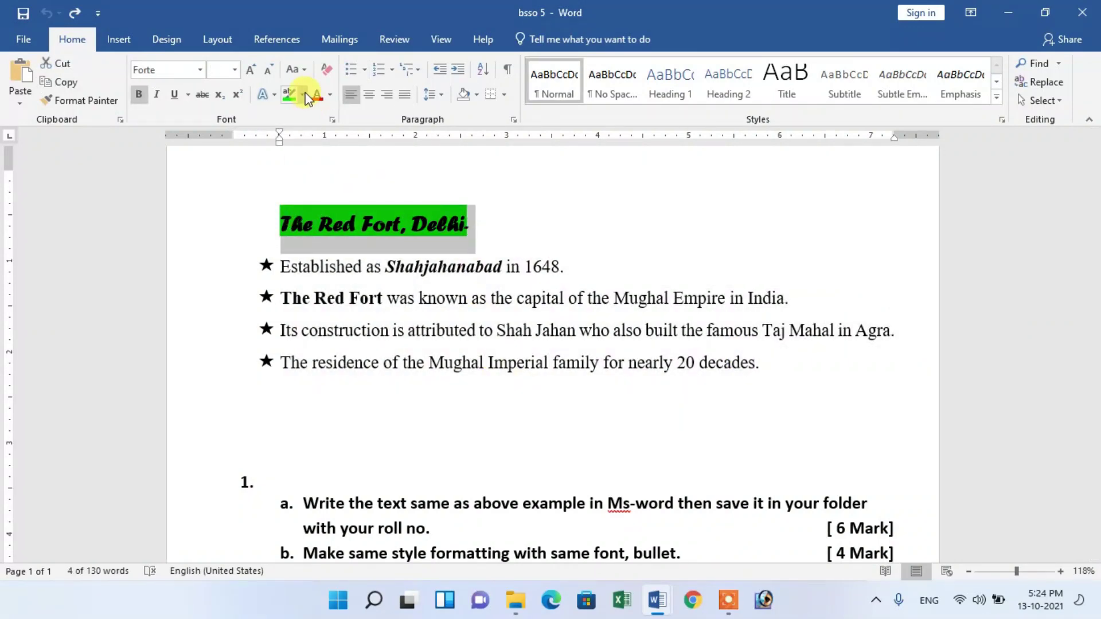
left_click(594, 376)
left_click_drag(481, 227, 278, 221)
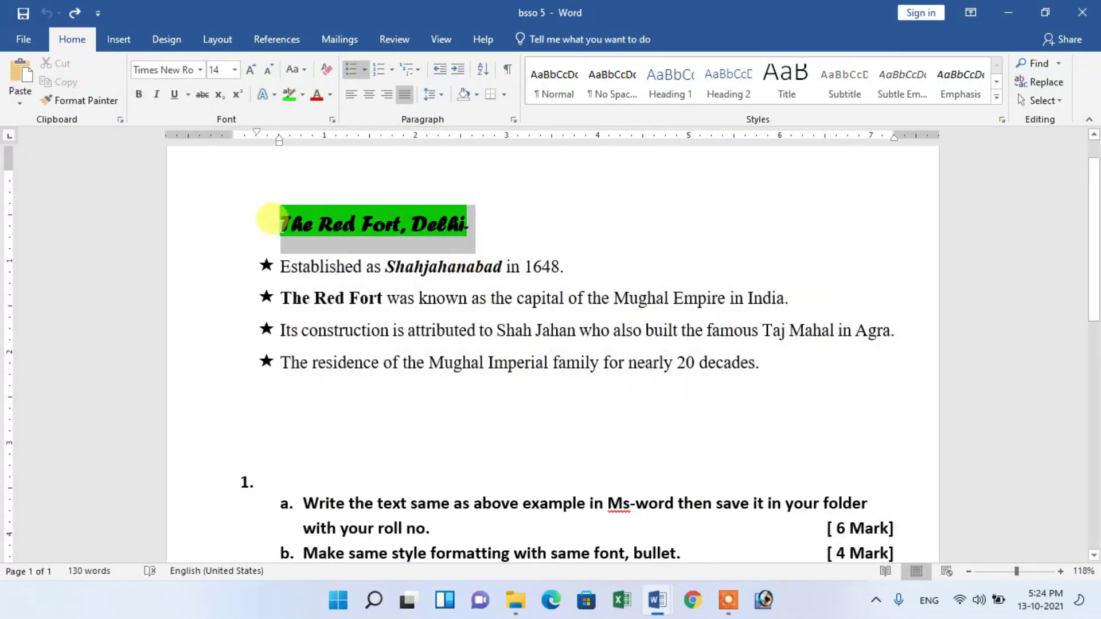
left_click(484, 364)
double_click(370, 298)
Select the sample list's star bullets, view the symbol choices for defining a new bullet, and close the dialogs without applying any.
left_click(266, 297)
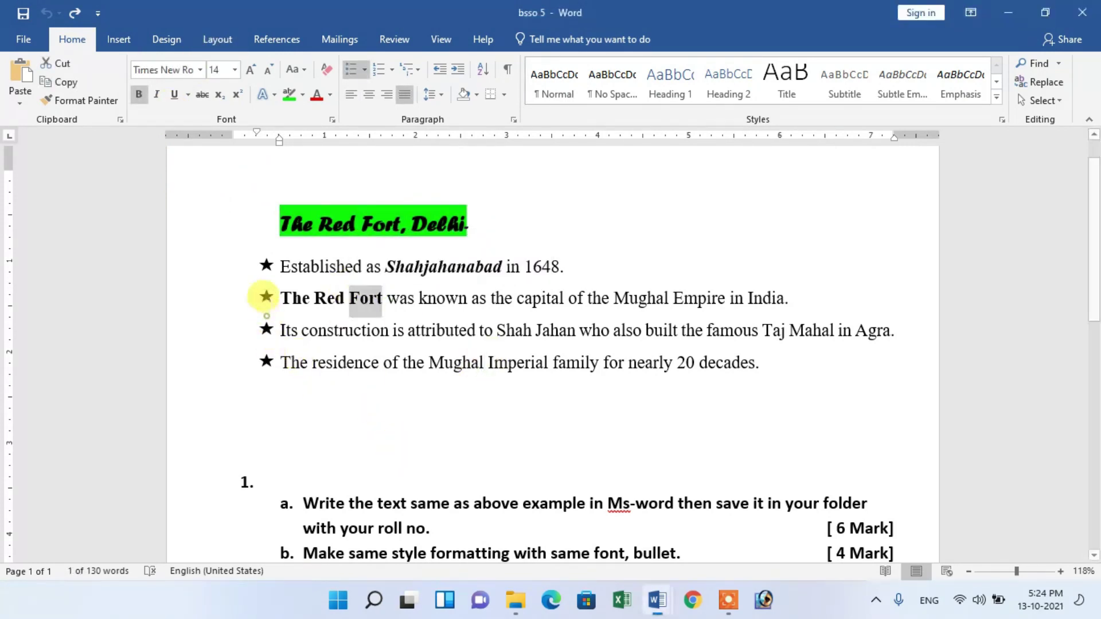
left_click(365, 71)
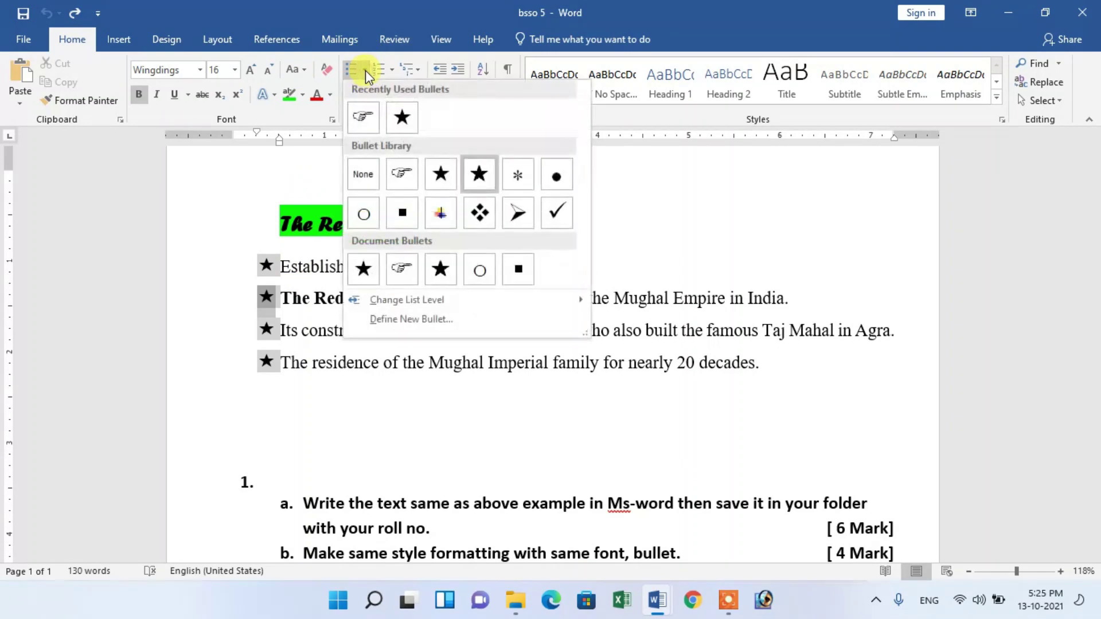
left_click(448, 319)
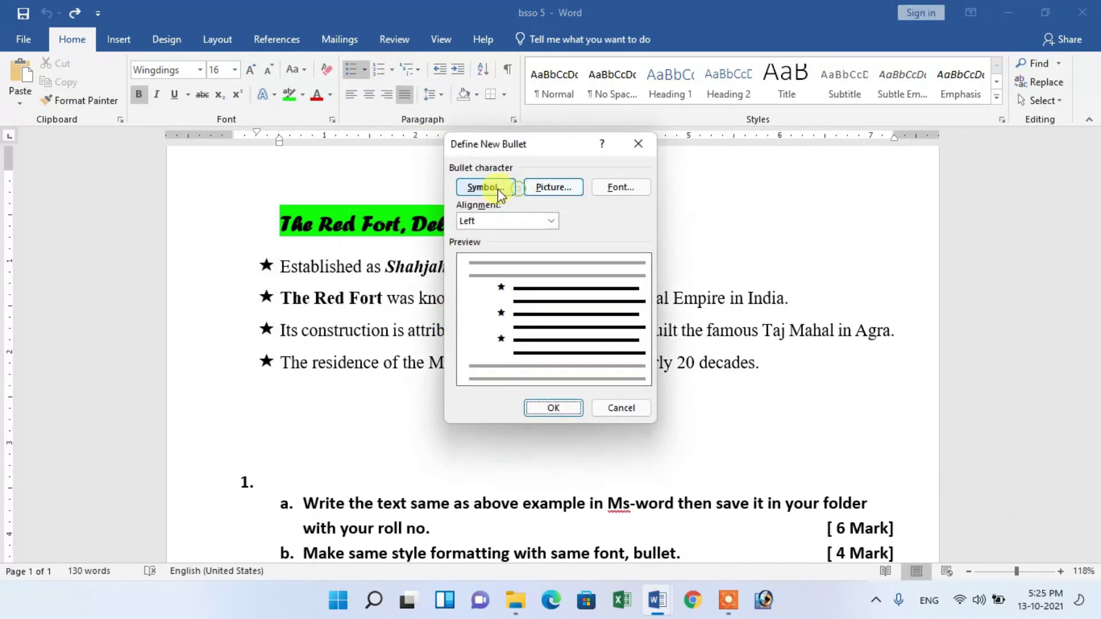
left_click(499, 191)
left_click(556, 91)
left_click(638, 144)
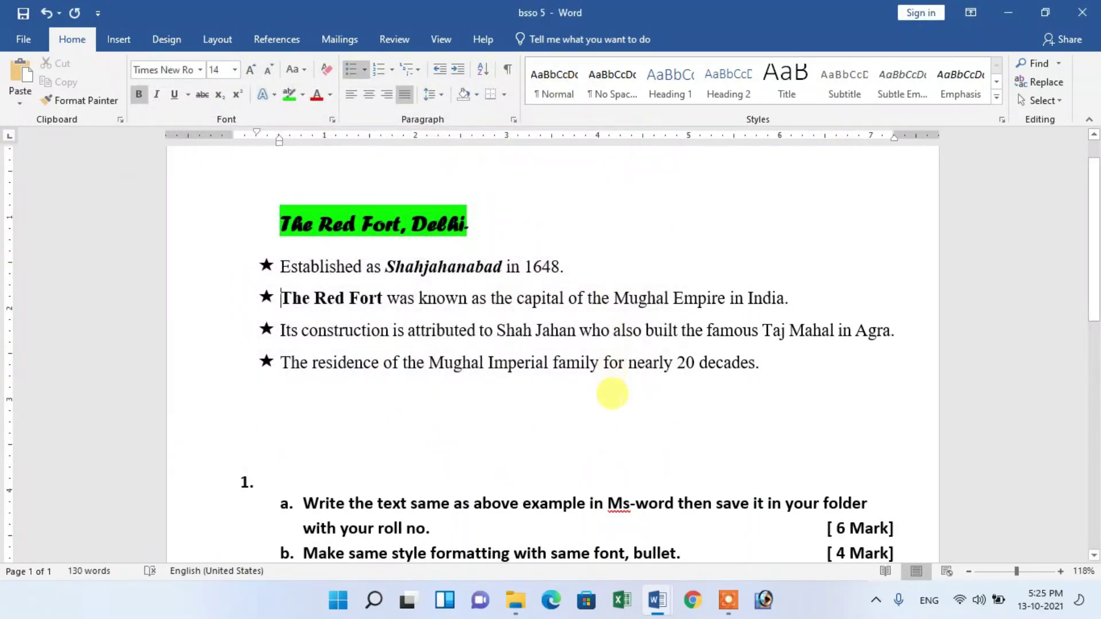
Review tasks b and c in the bsso 5 document about the same font and bullet and indenting the last line once.
scroll(619, 401, "down", 6)
scroll(605, 344, "up", 4)
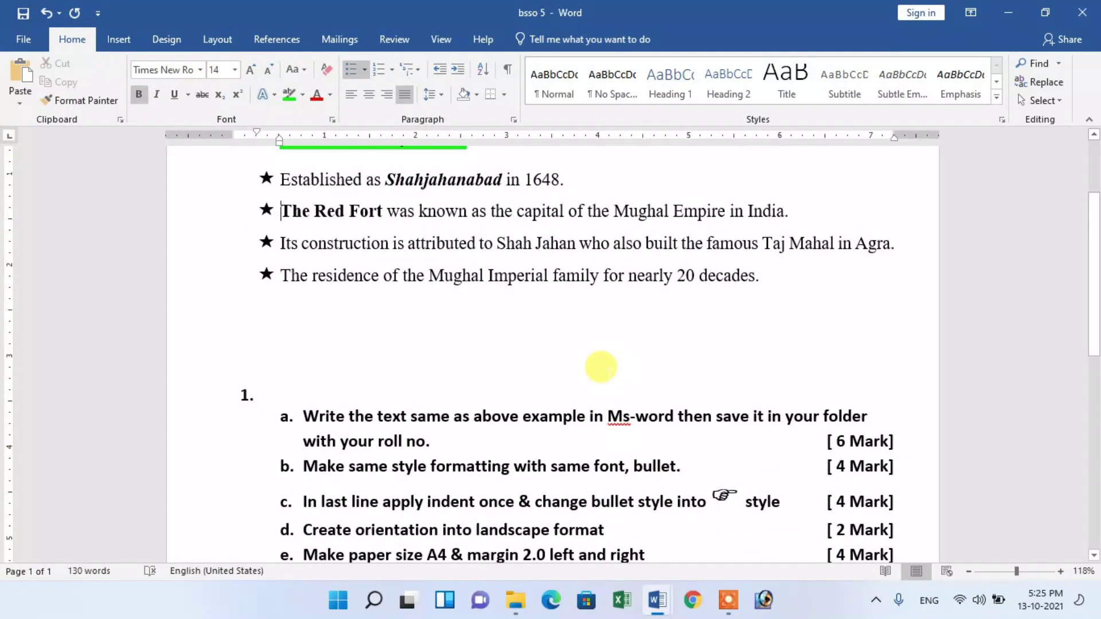
scroll(599, 381, "down", 2)
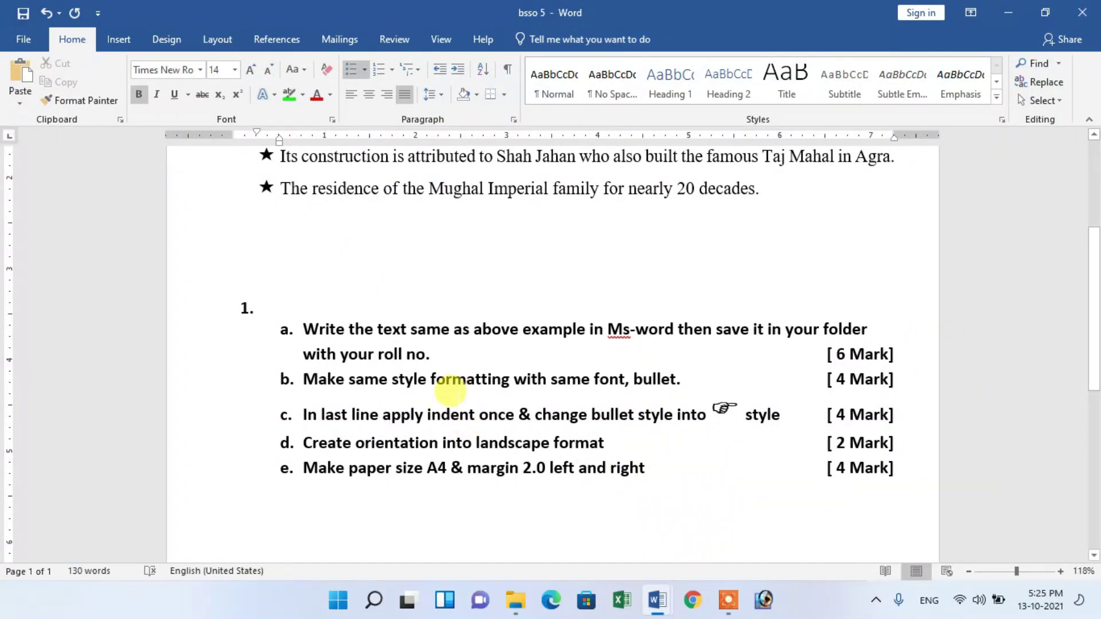
scroll(617, 298, "down", 3)
left_click_drag(668, 284, 554, 292)
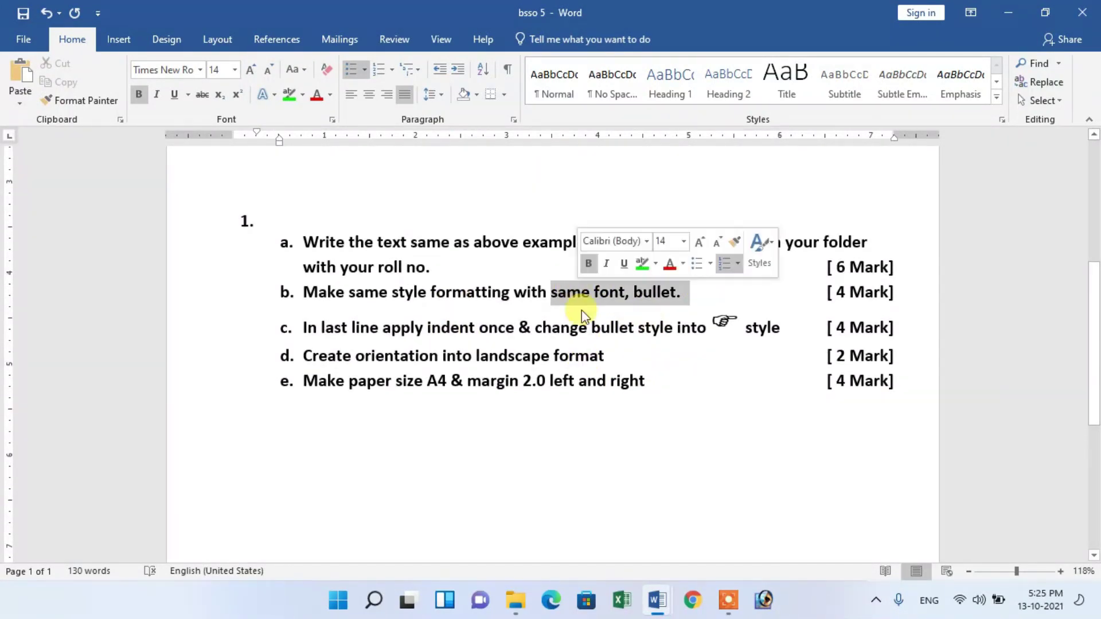
left_click(590, 460)
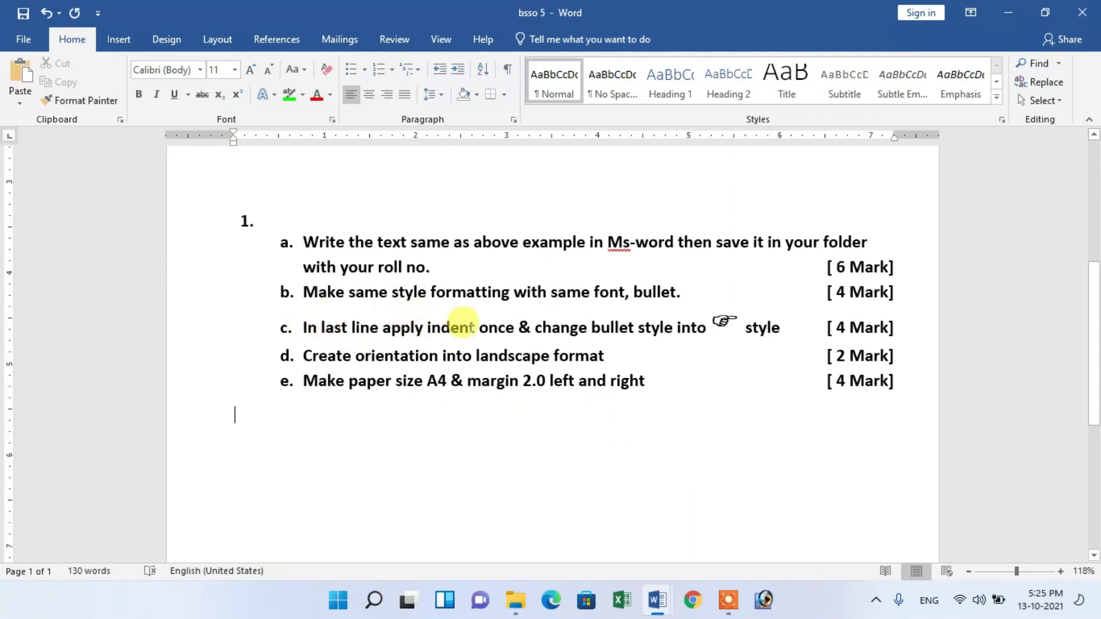
left_click_drag(426, 327, 517, 326)
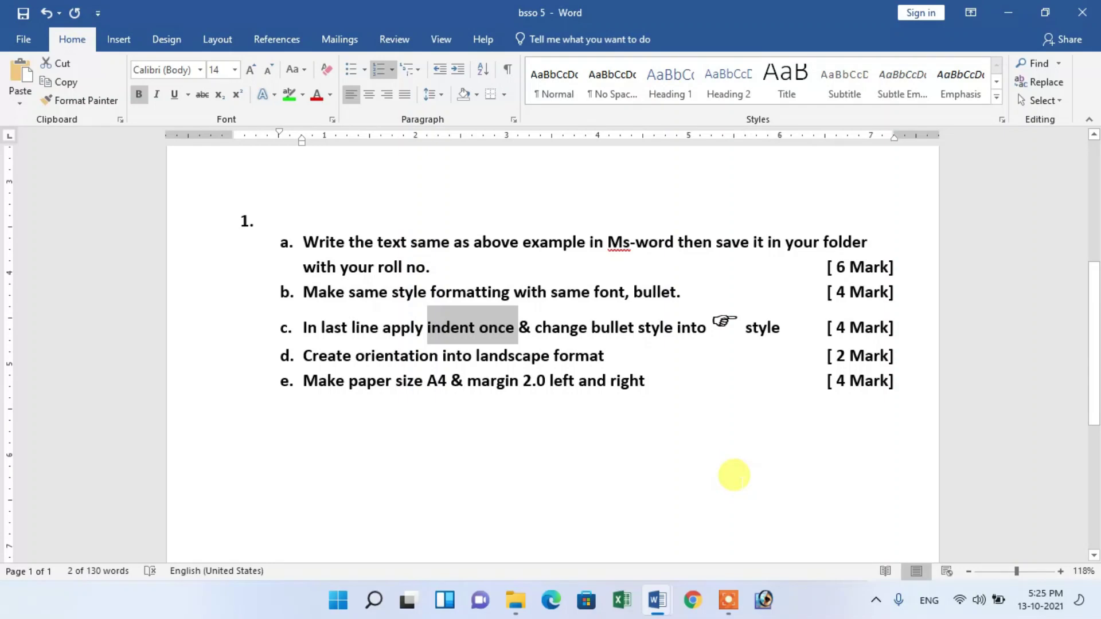
left_click(728, 467)
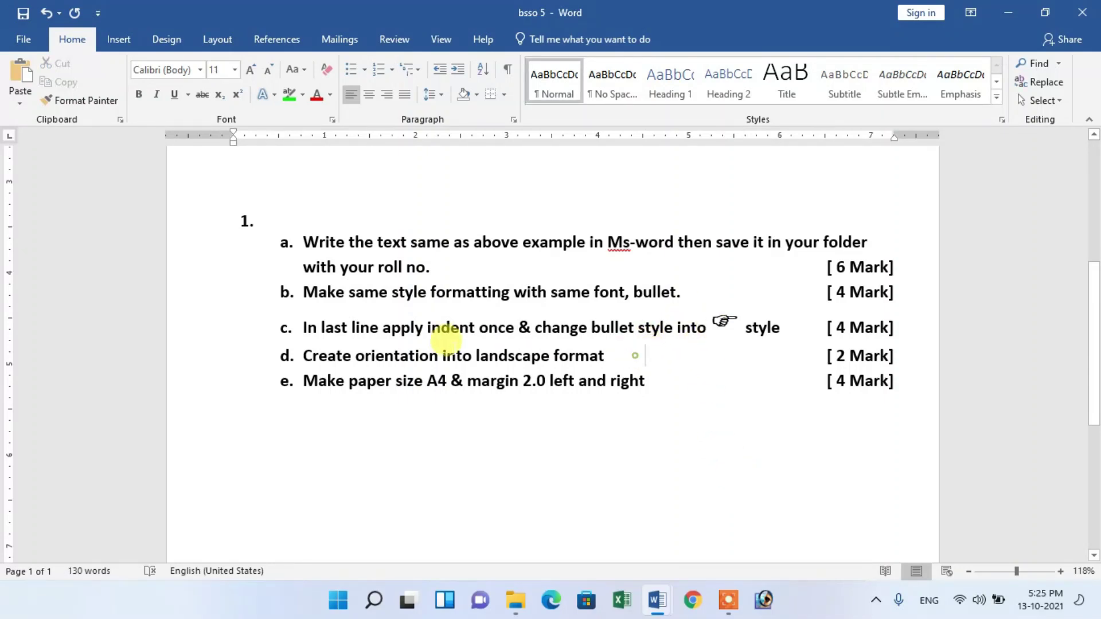
Review task d about landscape format and view the page orientation choices without applying any.
left_click(265, 355)
left_click(598, 461)
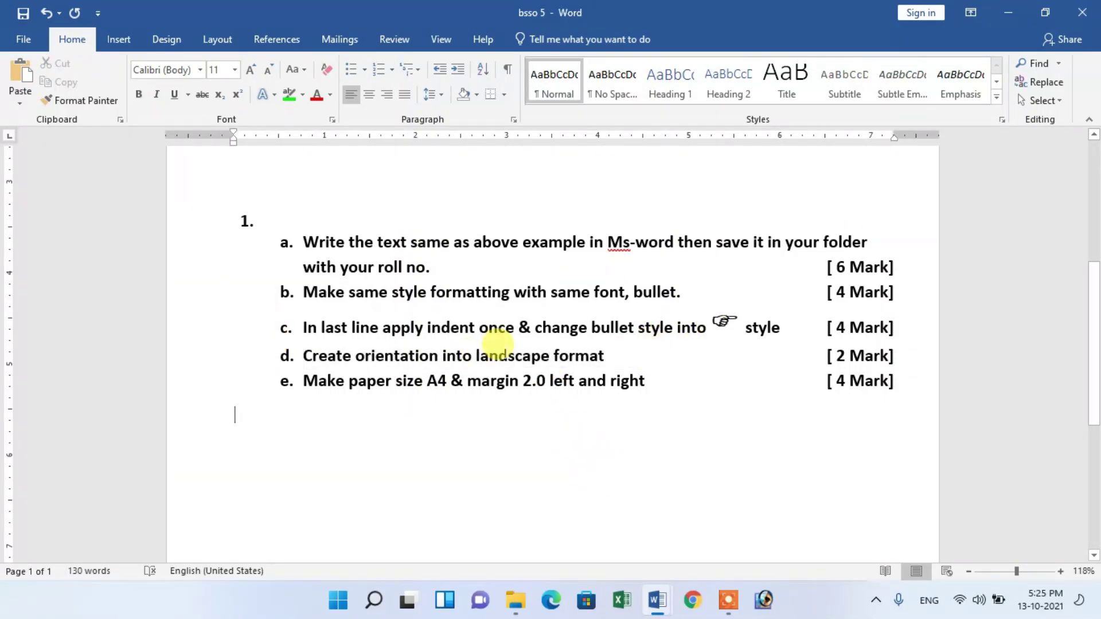
left_click(166, 38)
left_click(236, 39)
left_click(81, 94)
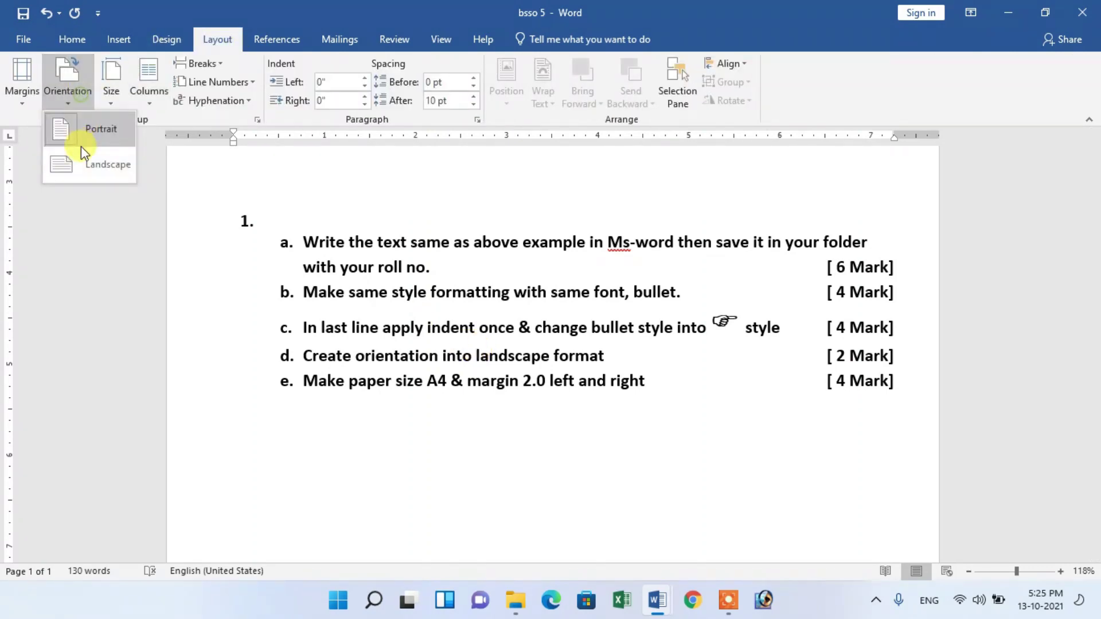
left_click(83, 81)
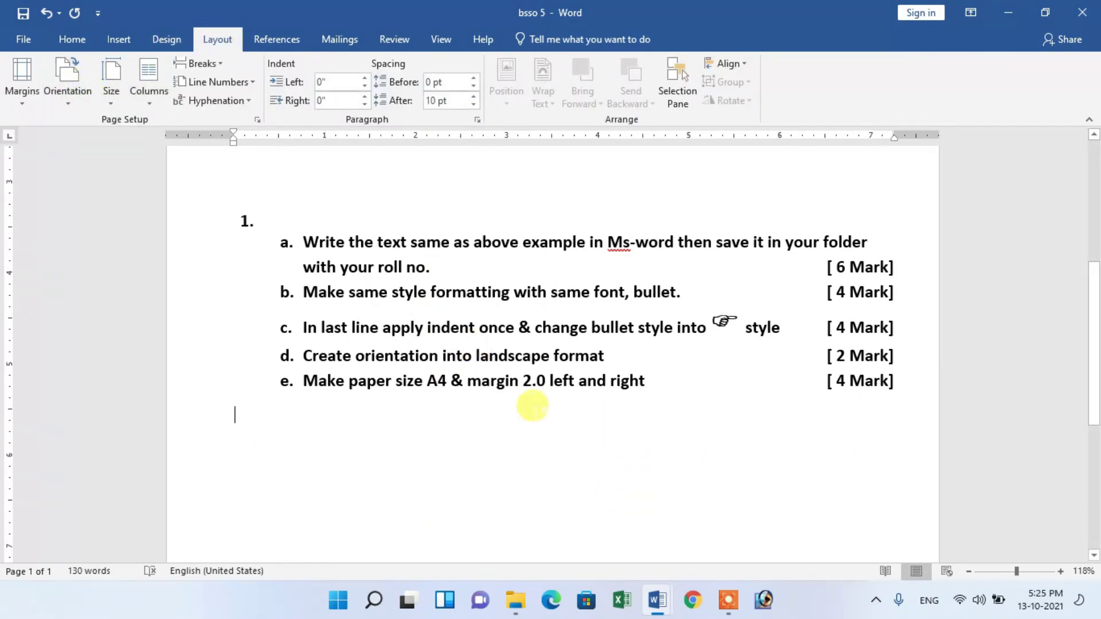
Select the words "size A4 &" in task e and look at the A4 entry among the paper sizes without applying it.
left_click(107, 102)
left_click(108, 102)
double_click(446, 428)
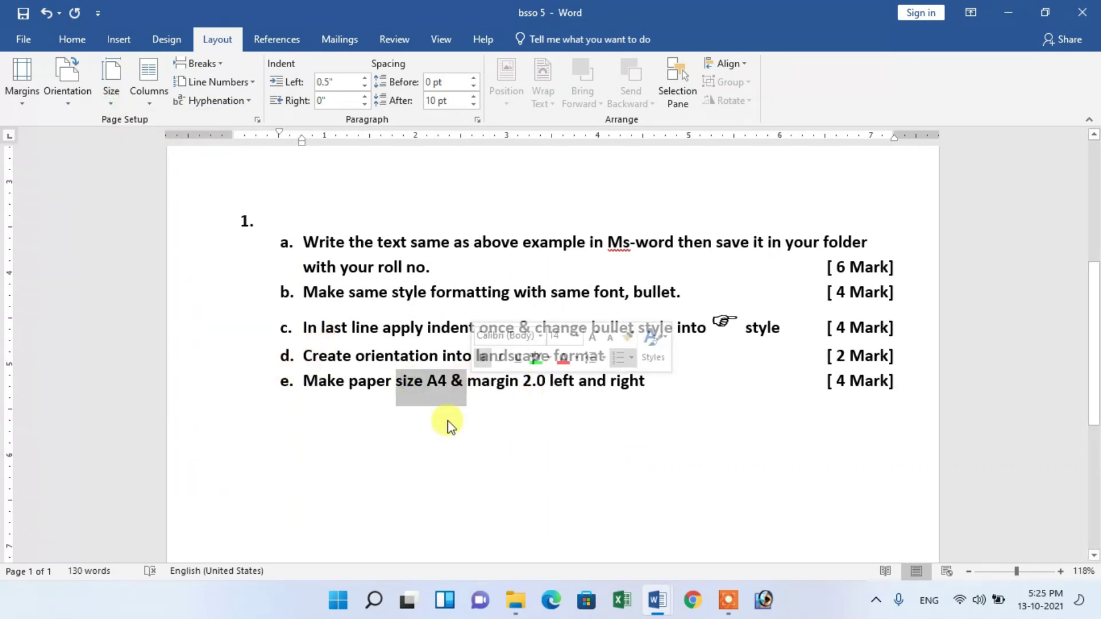
left_click(109, 101)
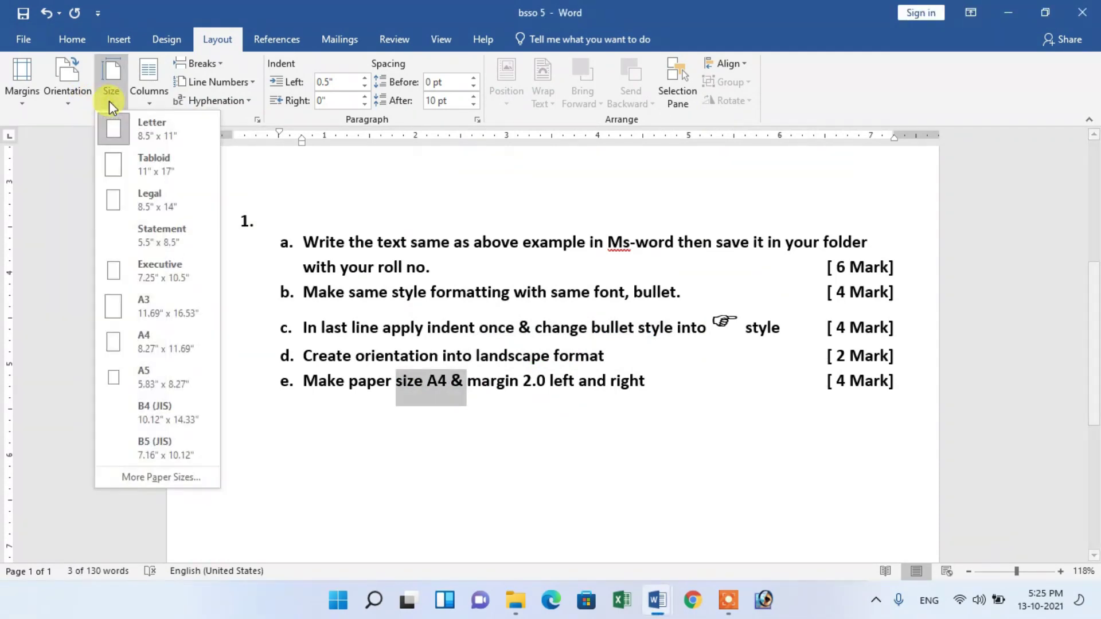
left_click(155, 342)
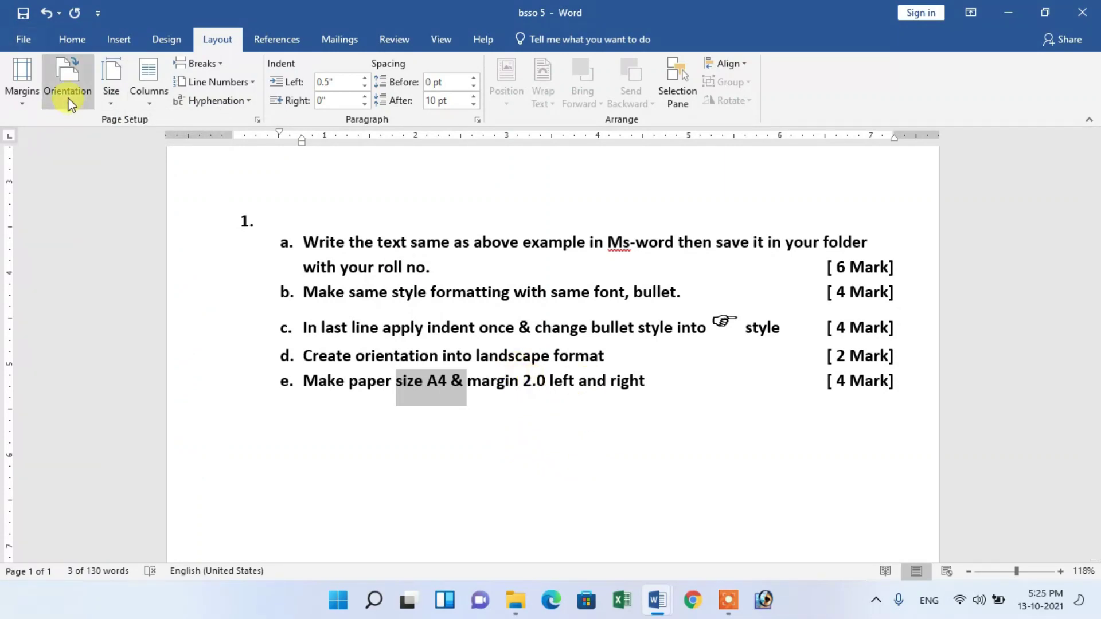